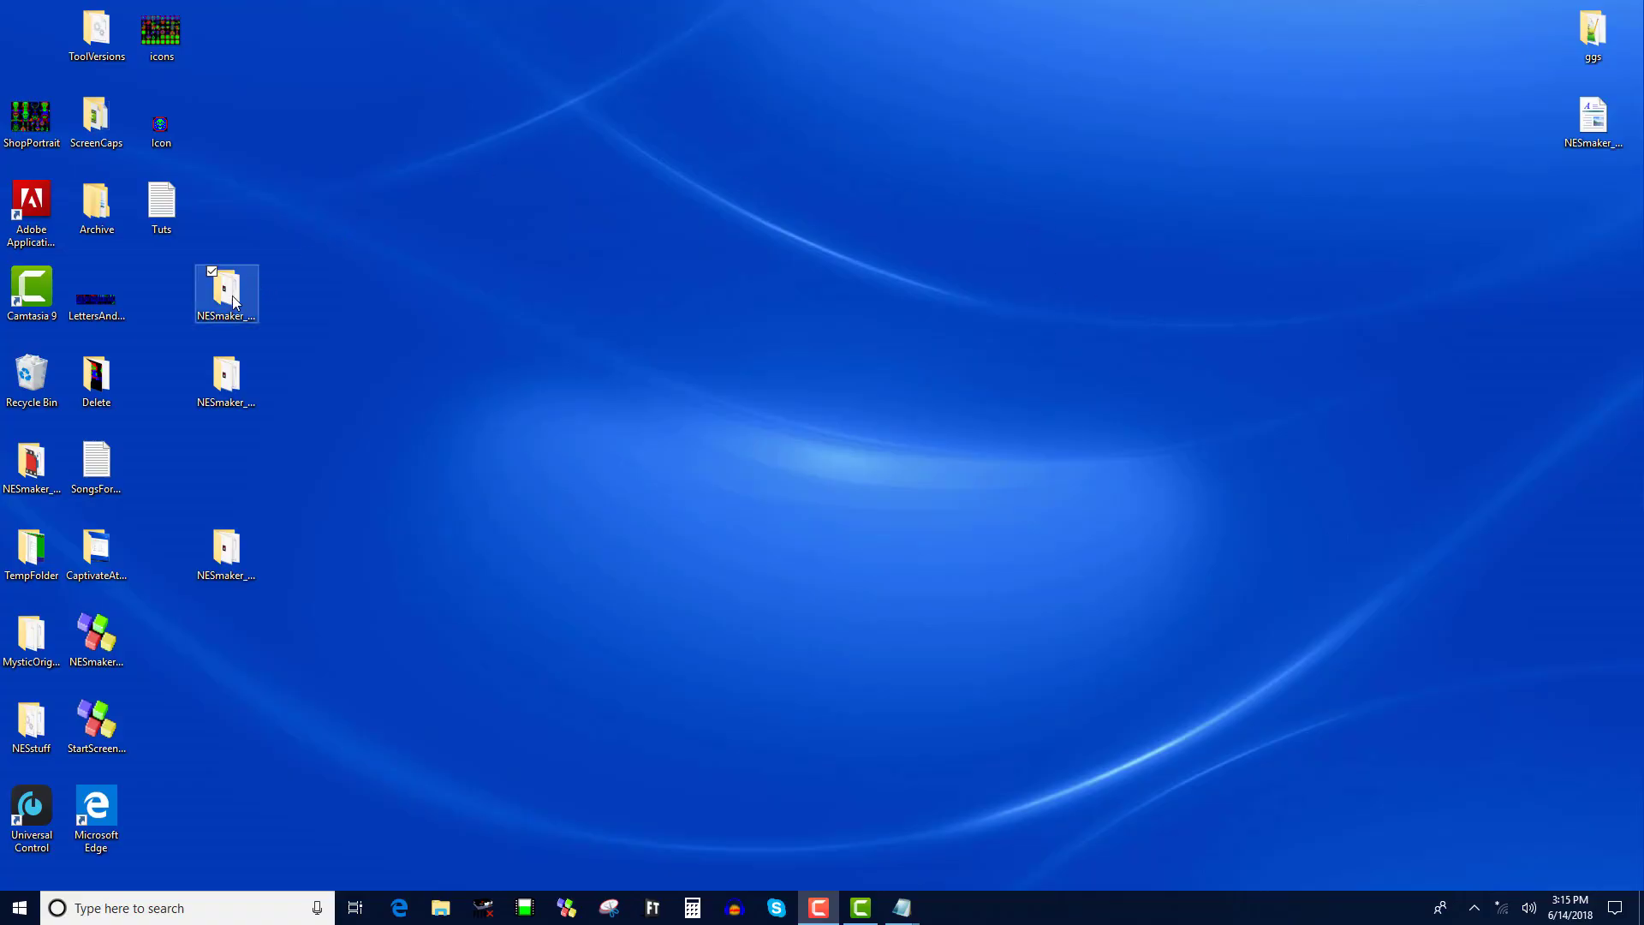
# - Move the NESmaker_Pi_Beta folder higher on the desktop and try selecting it
pyautogui.moveTo(227, 295); pyautogui.dragTo(292, 215)
pyautogui.moveTo(350, 98); pyautogui.dragTo(289, 258)
pyautogui.click(466, 158)
pyautogui.moveTo(482, 95); pyautogui.dragTo(276, 251)
pyautogui.click(492, 243)
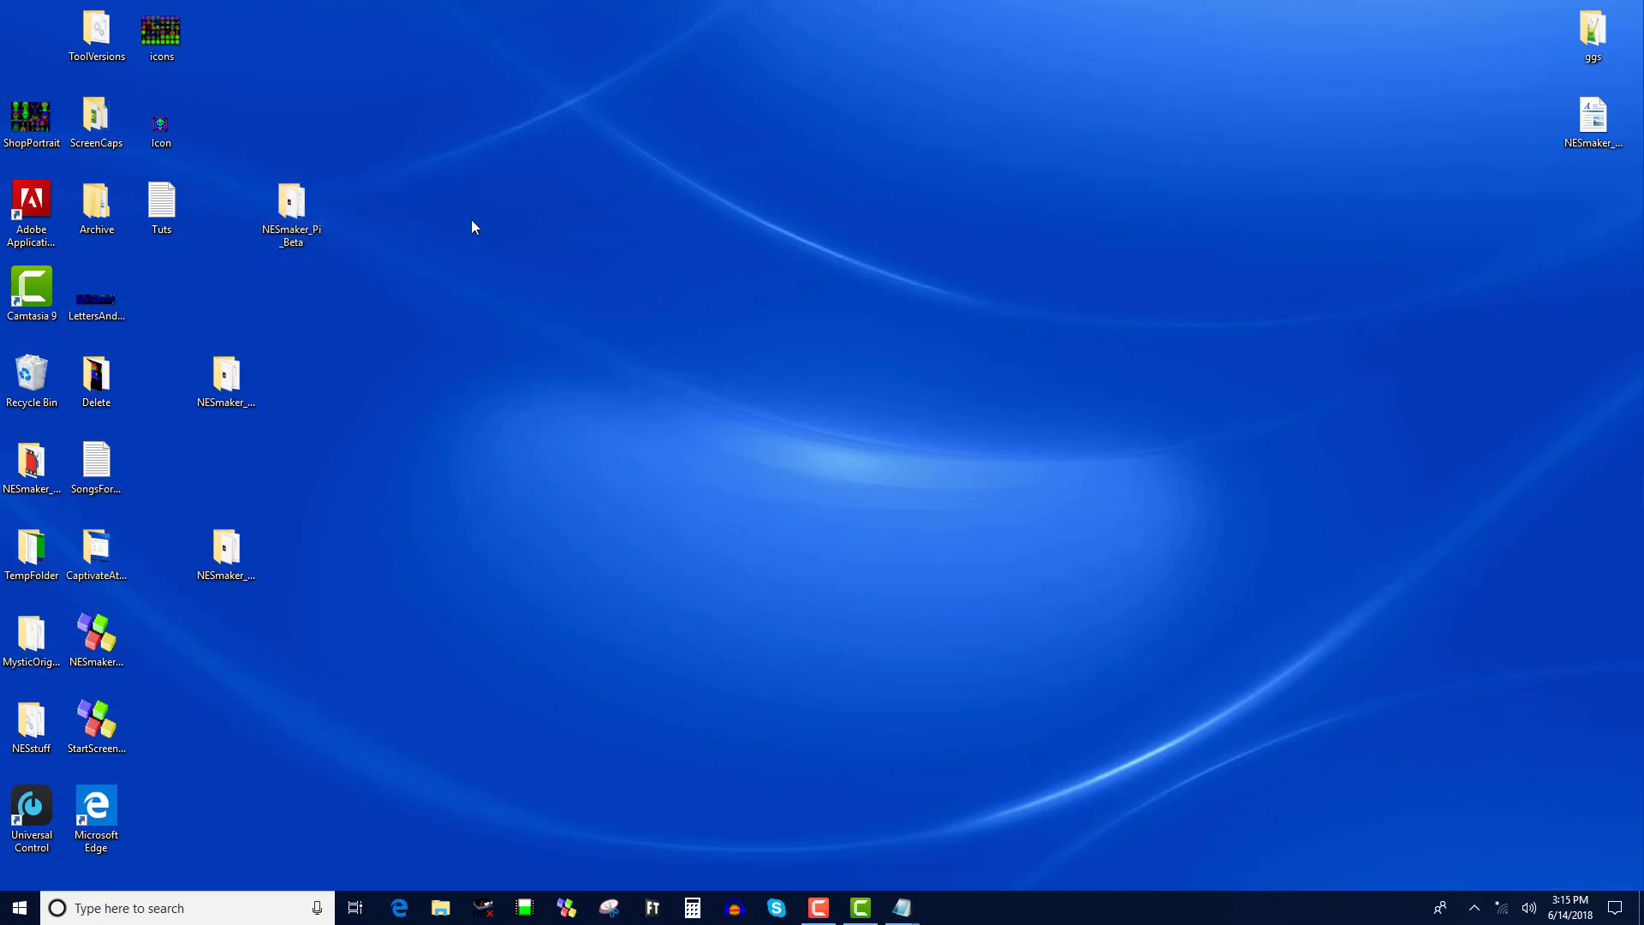
pyautogui.moveTo(496, 169); pyautogui.dragTo(284, 257)
pyautogui.click(381, 183)
pyautogui.moveTo(392, 149); pyautogui.dragTo(225, 249)
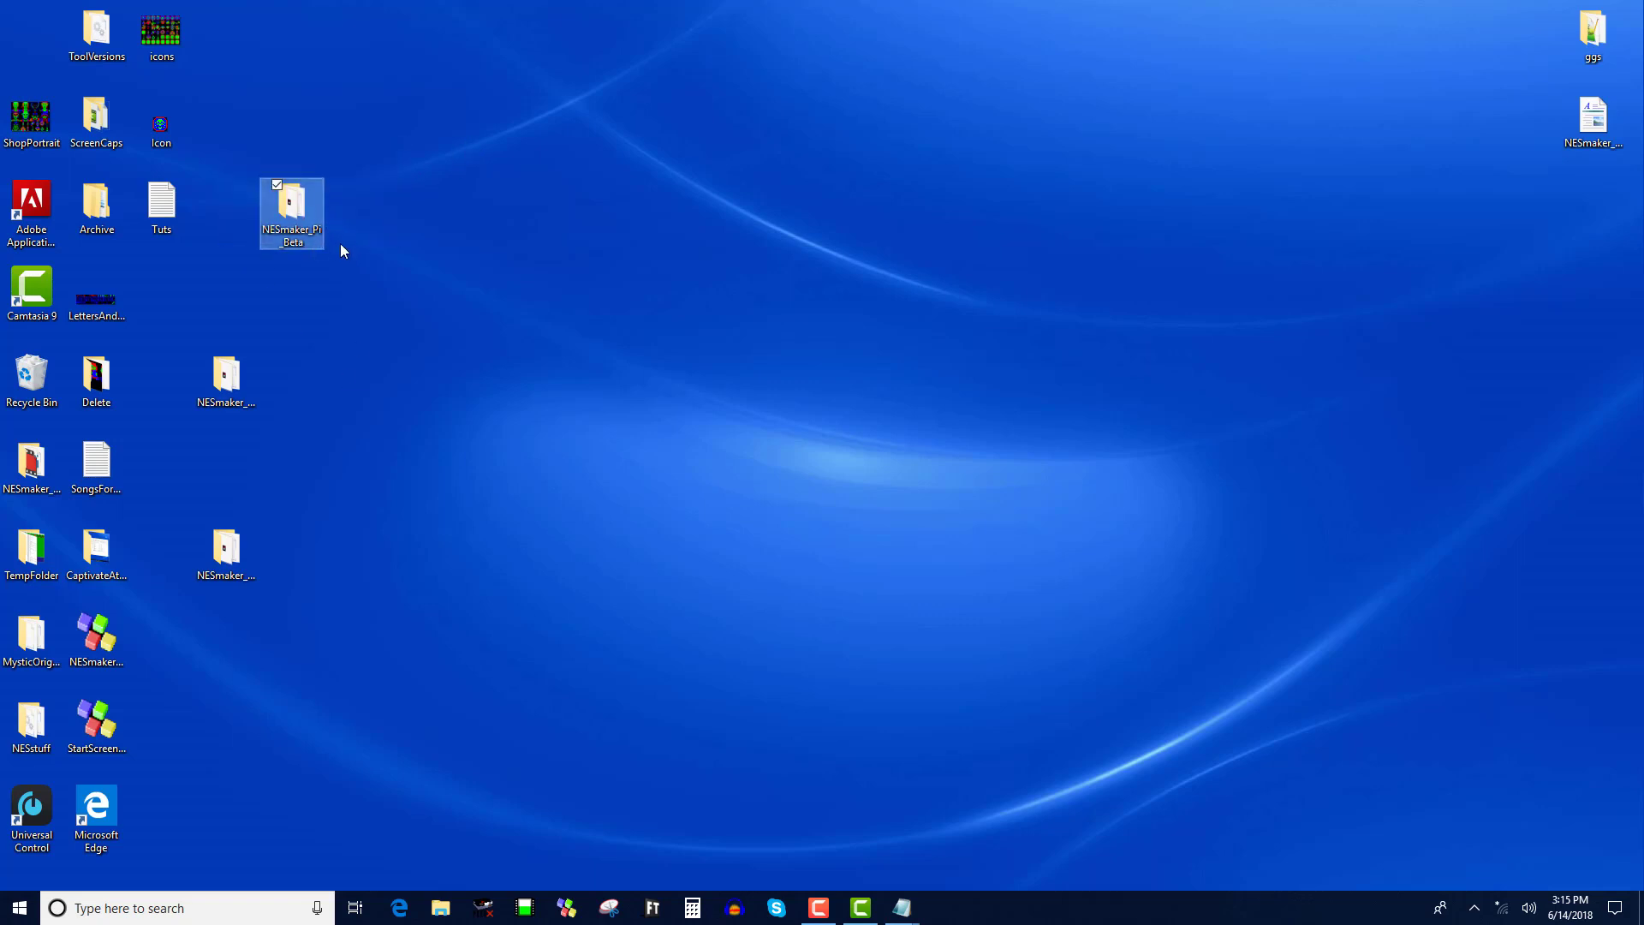
pyautogui.click(403, 135)
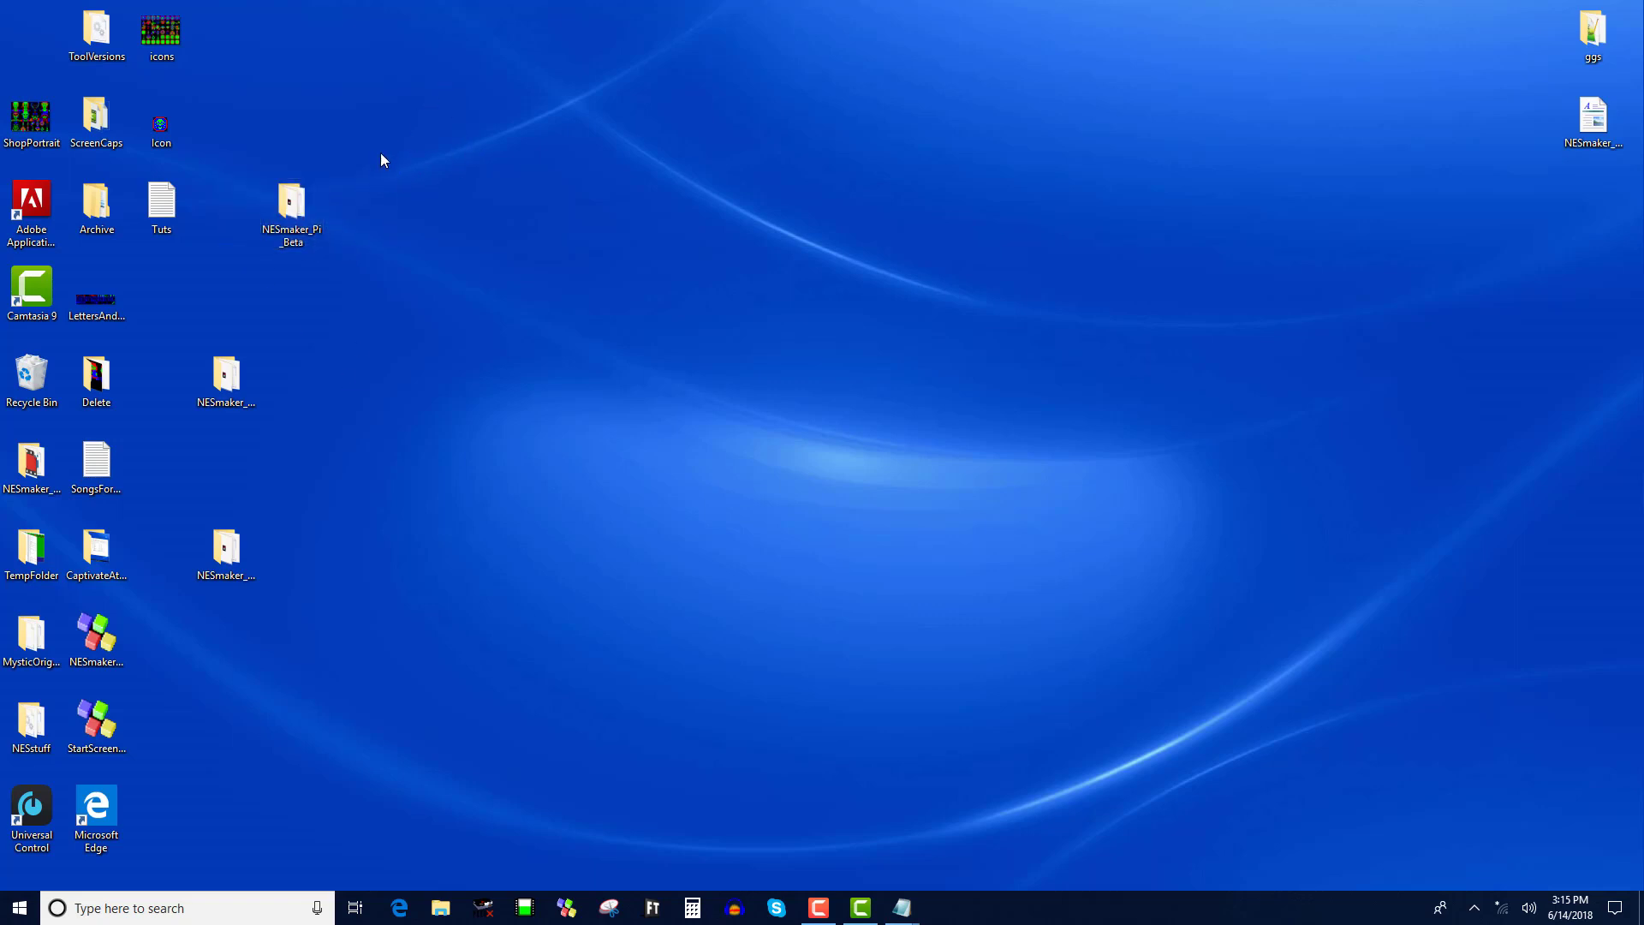
pyautogui.moveTo(383, 146); pyautogui.dragTo(260, 249)
pyautogui.moveTo(338, 127); pyautogui.dragTo(259, 229)
pyautogui.click(430, 177)
# - Open the NESmaker_Pi_Beta folder, look over its 14 items, and close the window
pyautogui.click(301, 216)
pyautogui.press('Return')
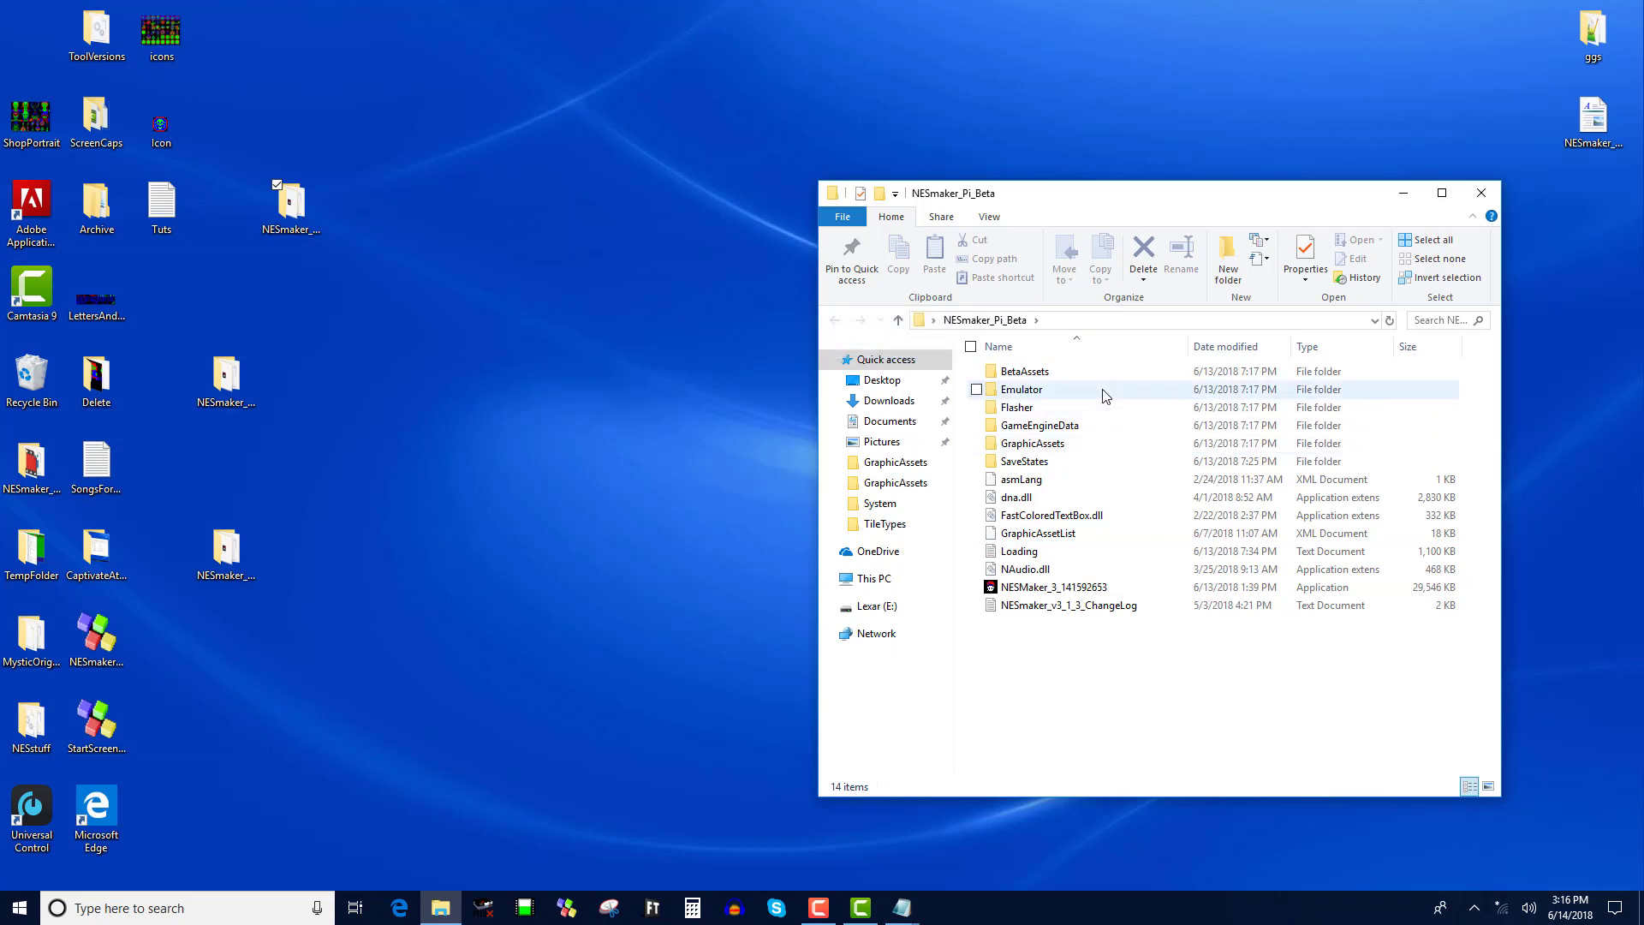
pyautogui.click(1481, 193)
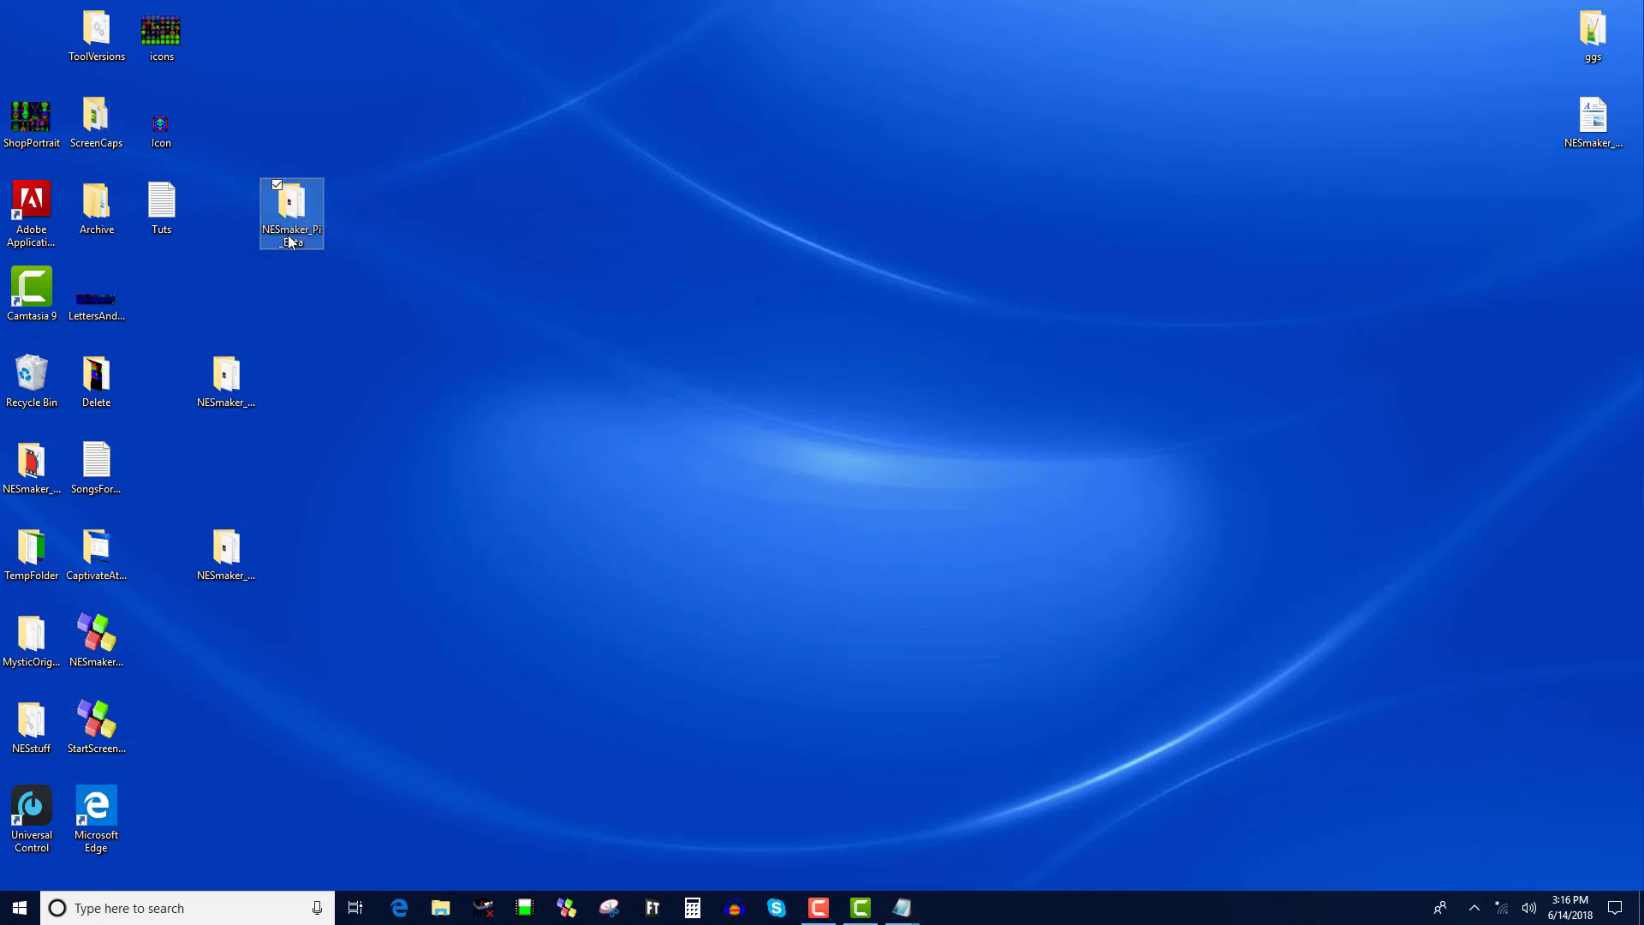
# - Copy-paste NESmaker_Pi_Beta into 'NESmaker_Pi_Beta - Copy' and move it to the desktop centre
pyautogui.hotkey('ctrl', 'c')
pyautogui.hotkey('ctrl', 'v')
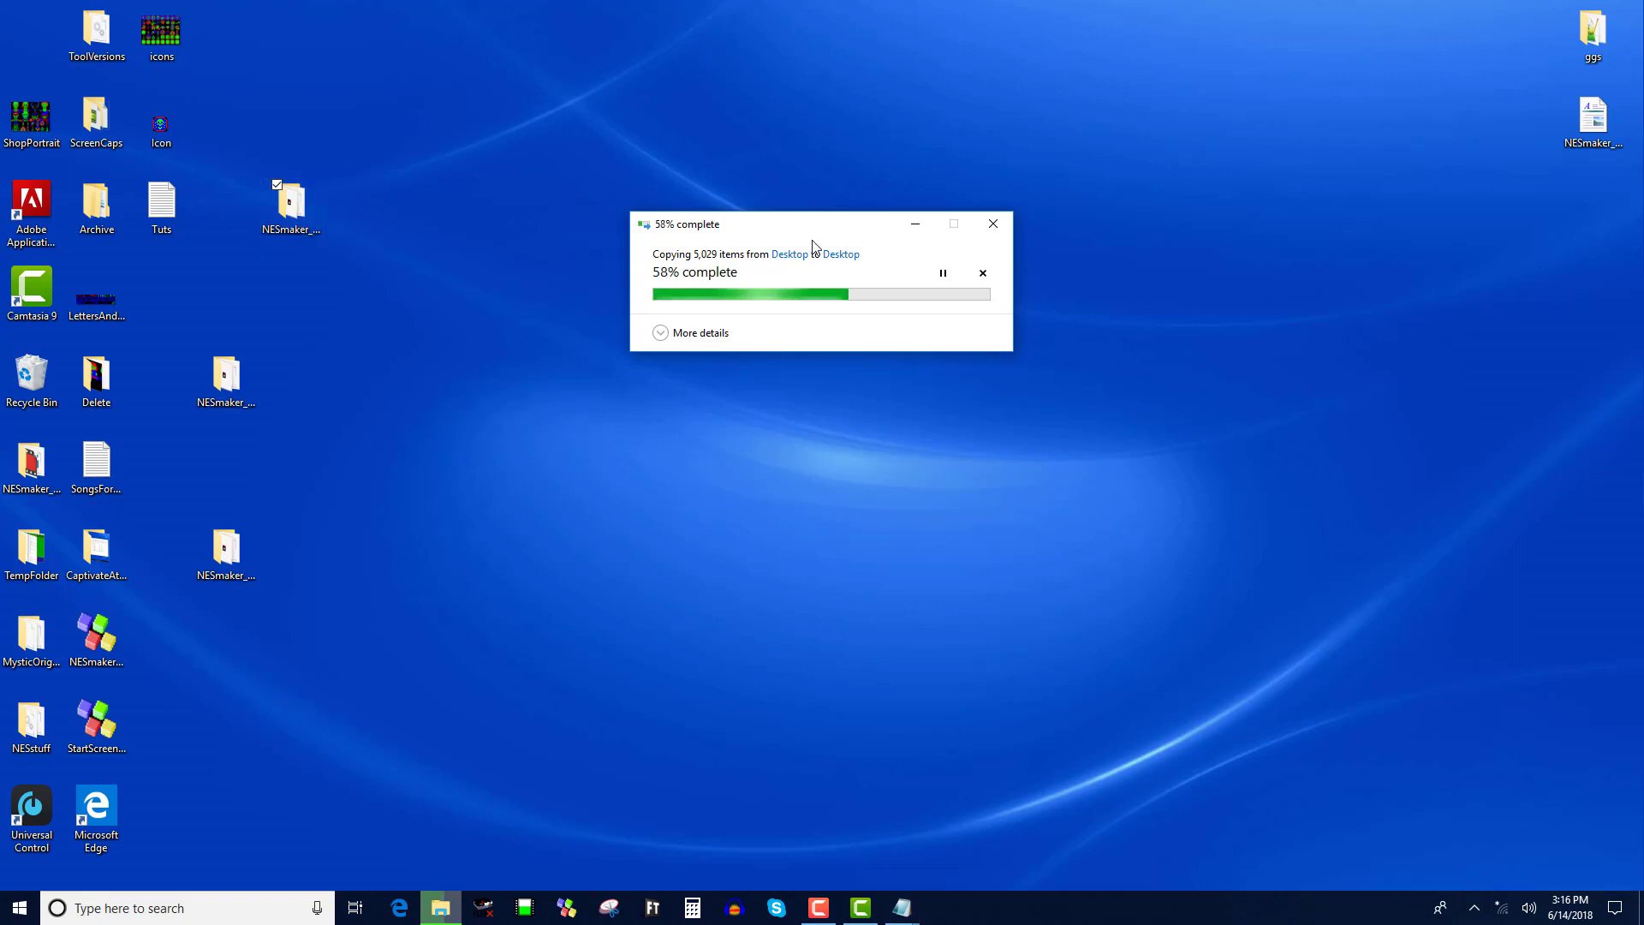
pyautogui.click(286, 196)
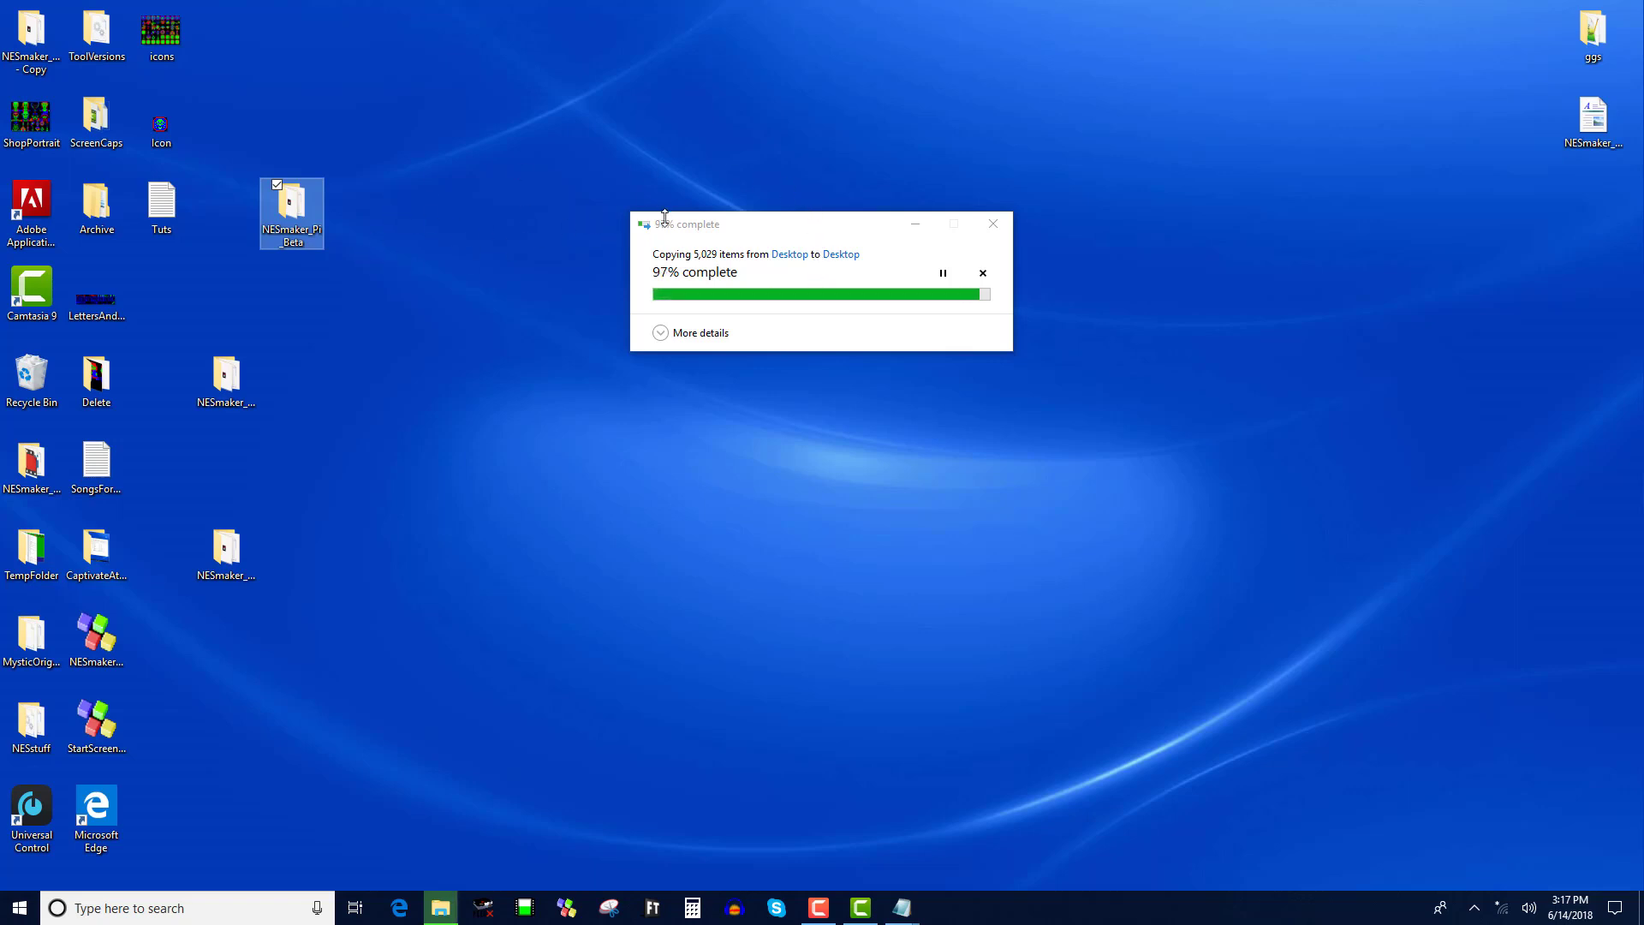
pyautogui.click(39, 39)
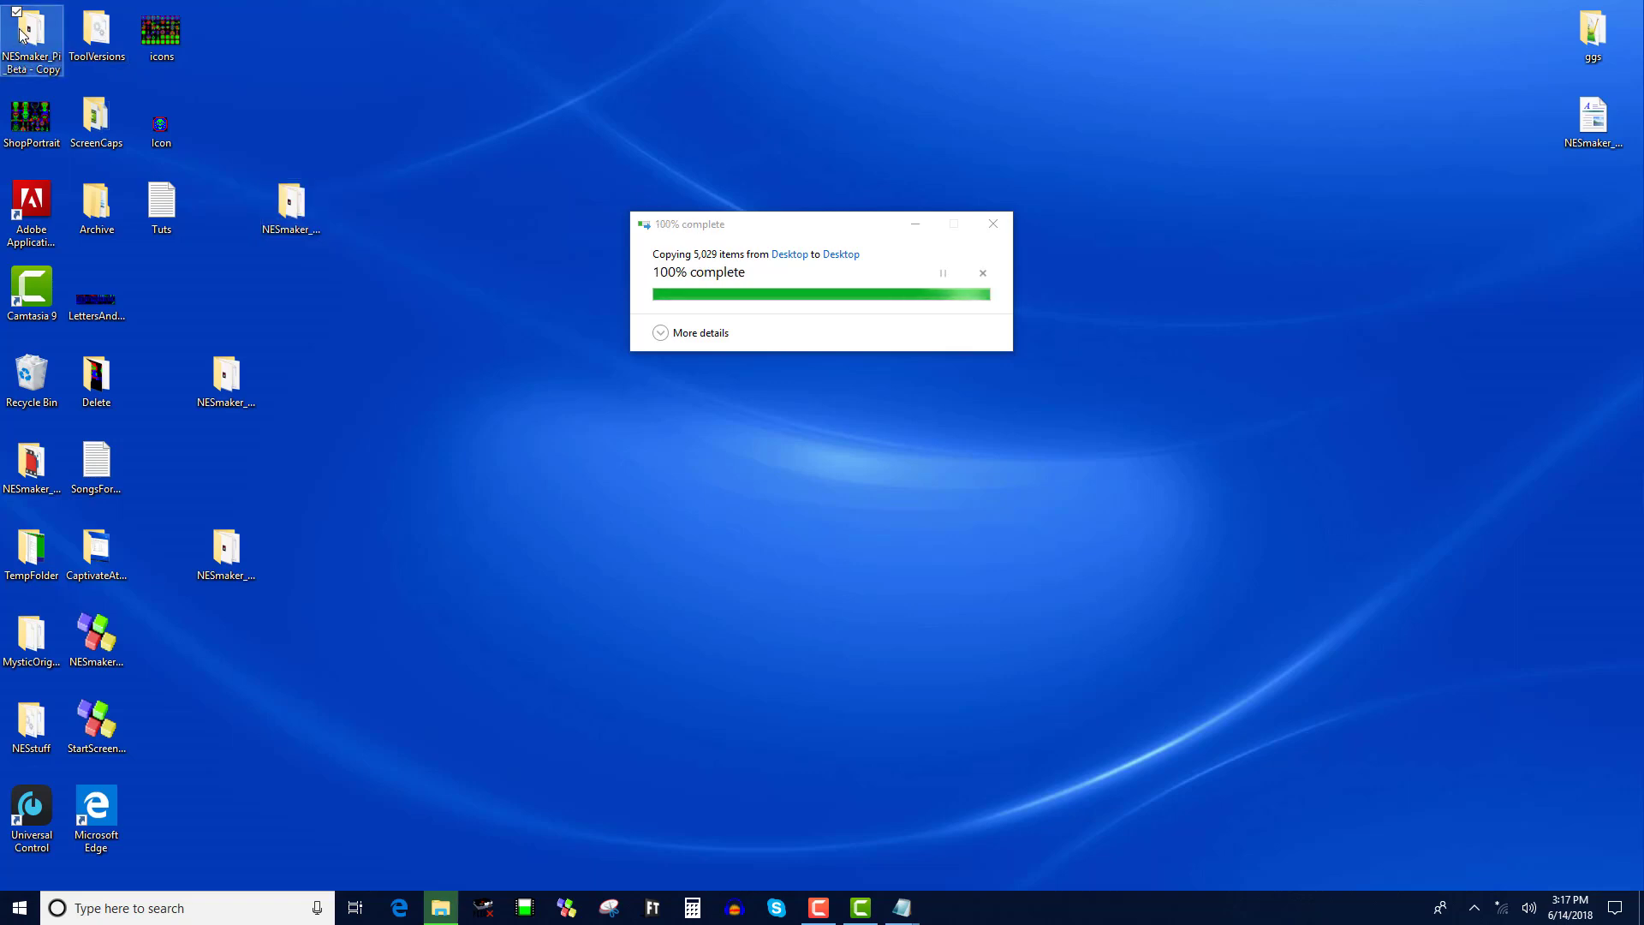
pyautogui.moveTo(53, 69); pyautogui.dragTo(941, 416)
# - Replace ' - Copy' with '_MyGame1' so the folder is named NESmaker_Pi_Beta_MyGame1
pyautogui.click(967, 417)
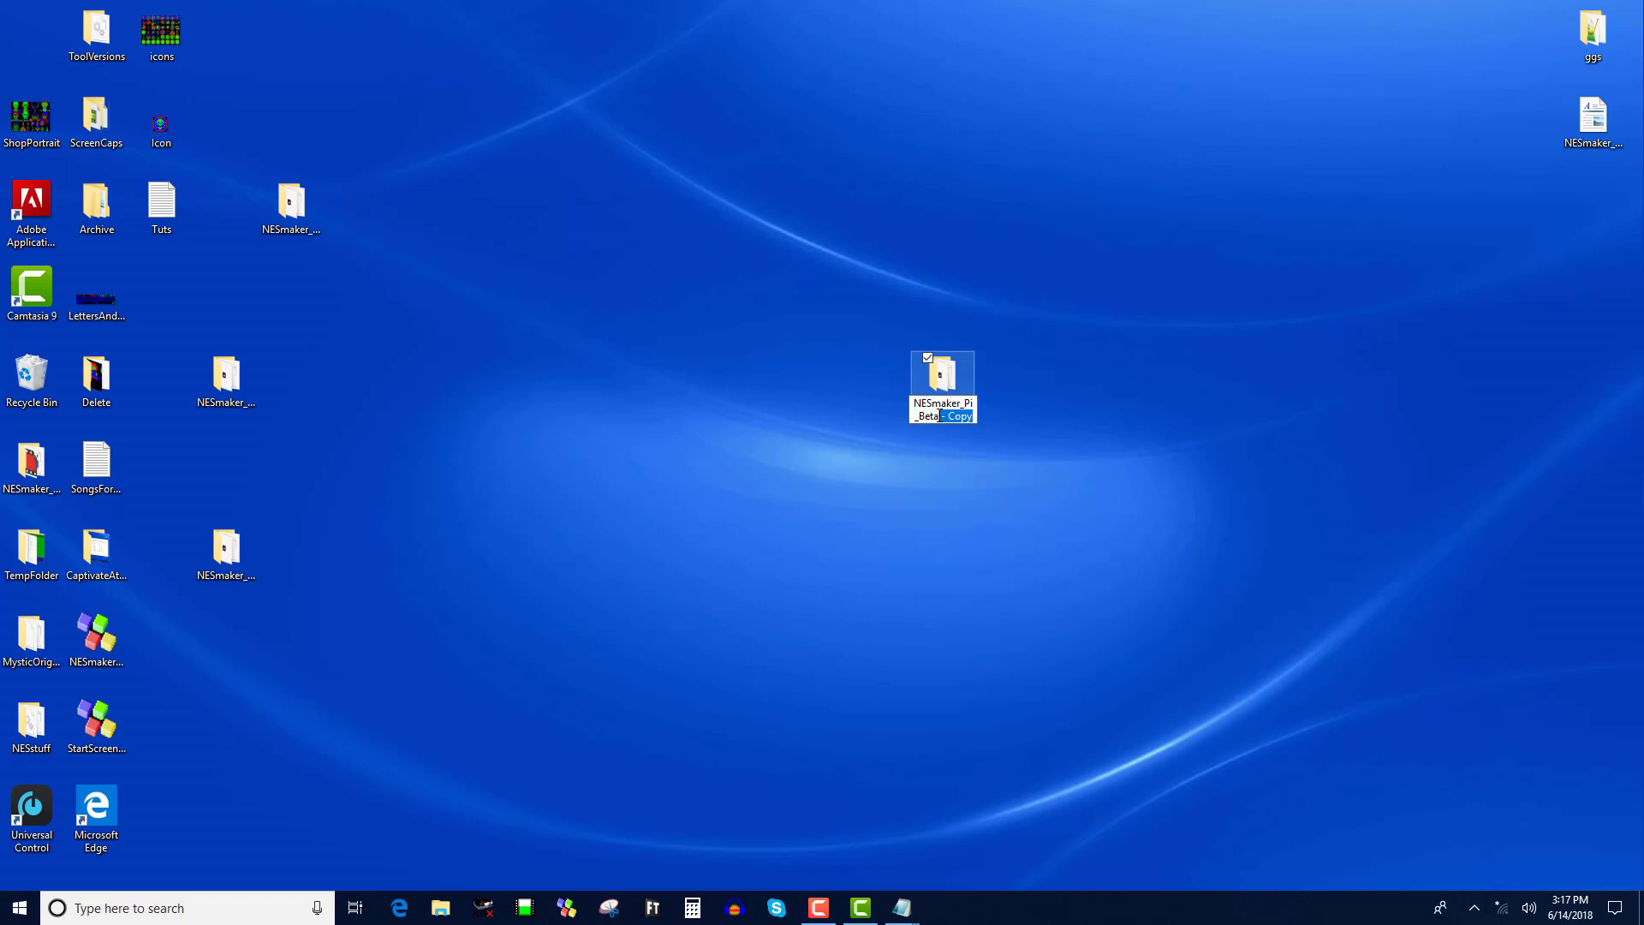
pyautogui.write('_')
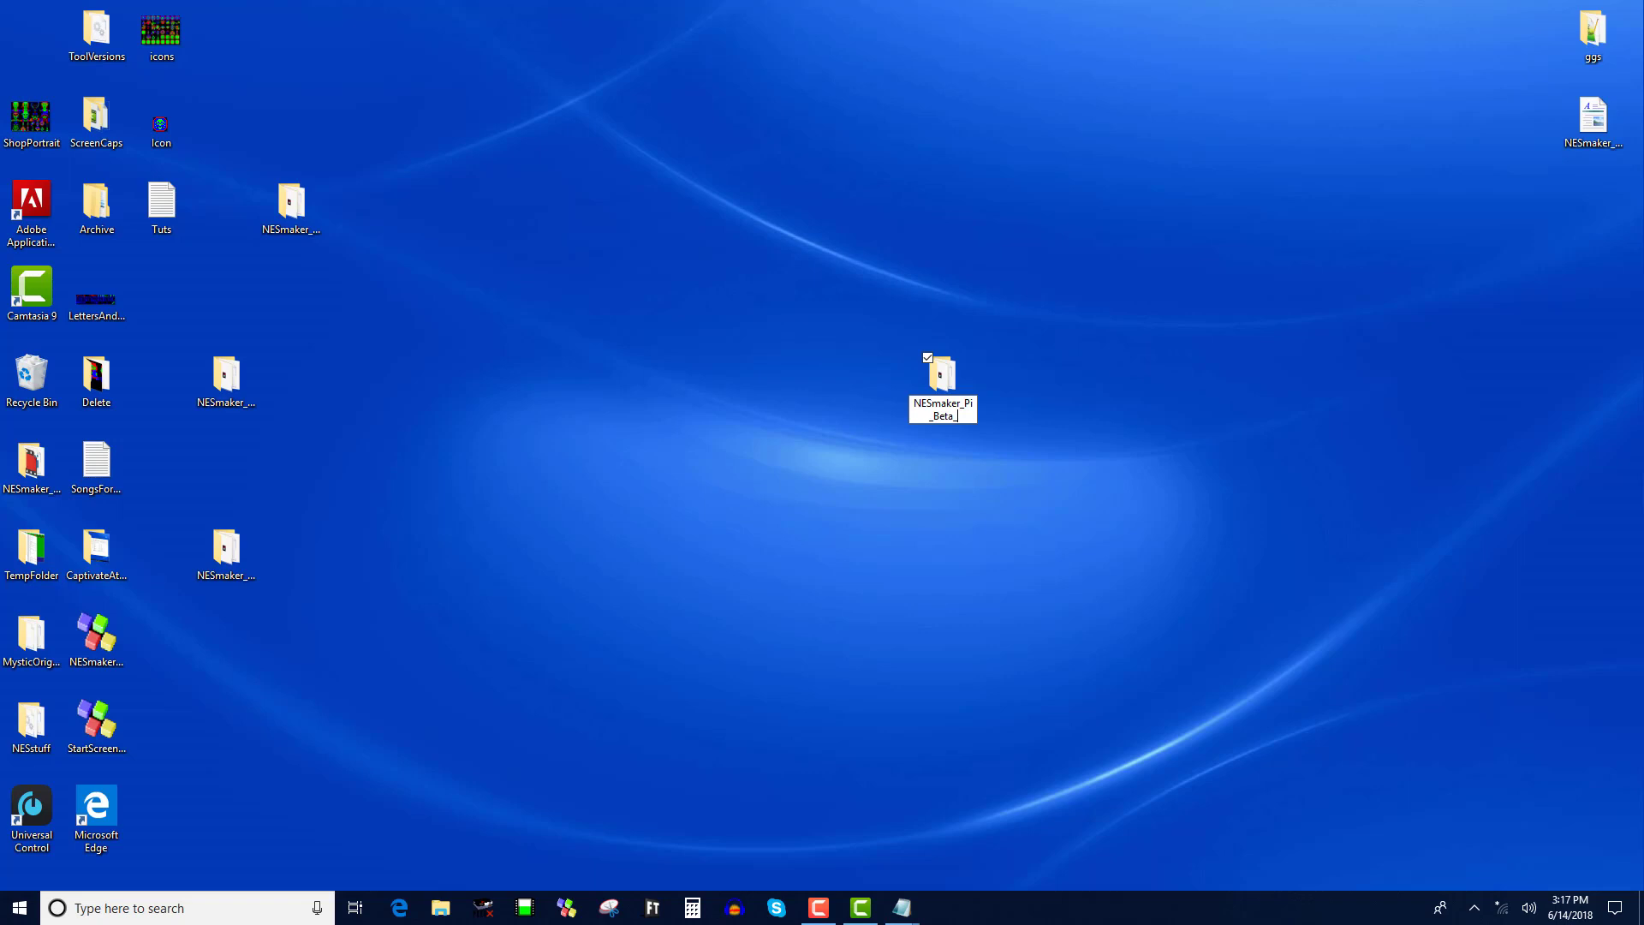
pyautogui.write('MyGame1')
pyautogui.press('Return')
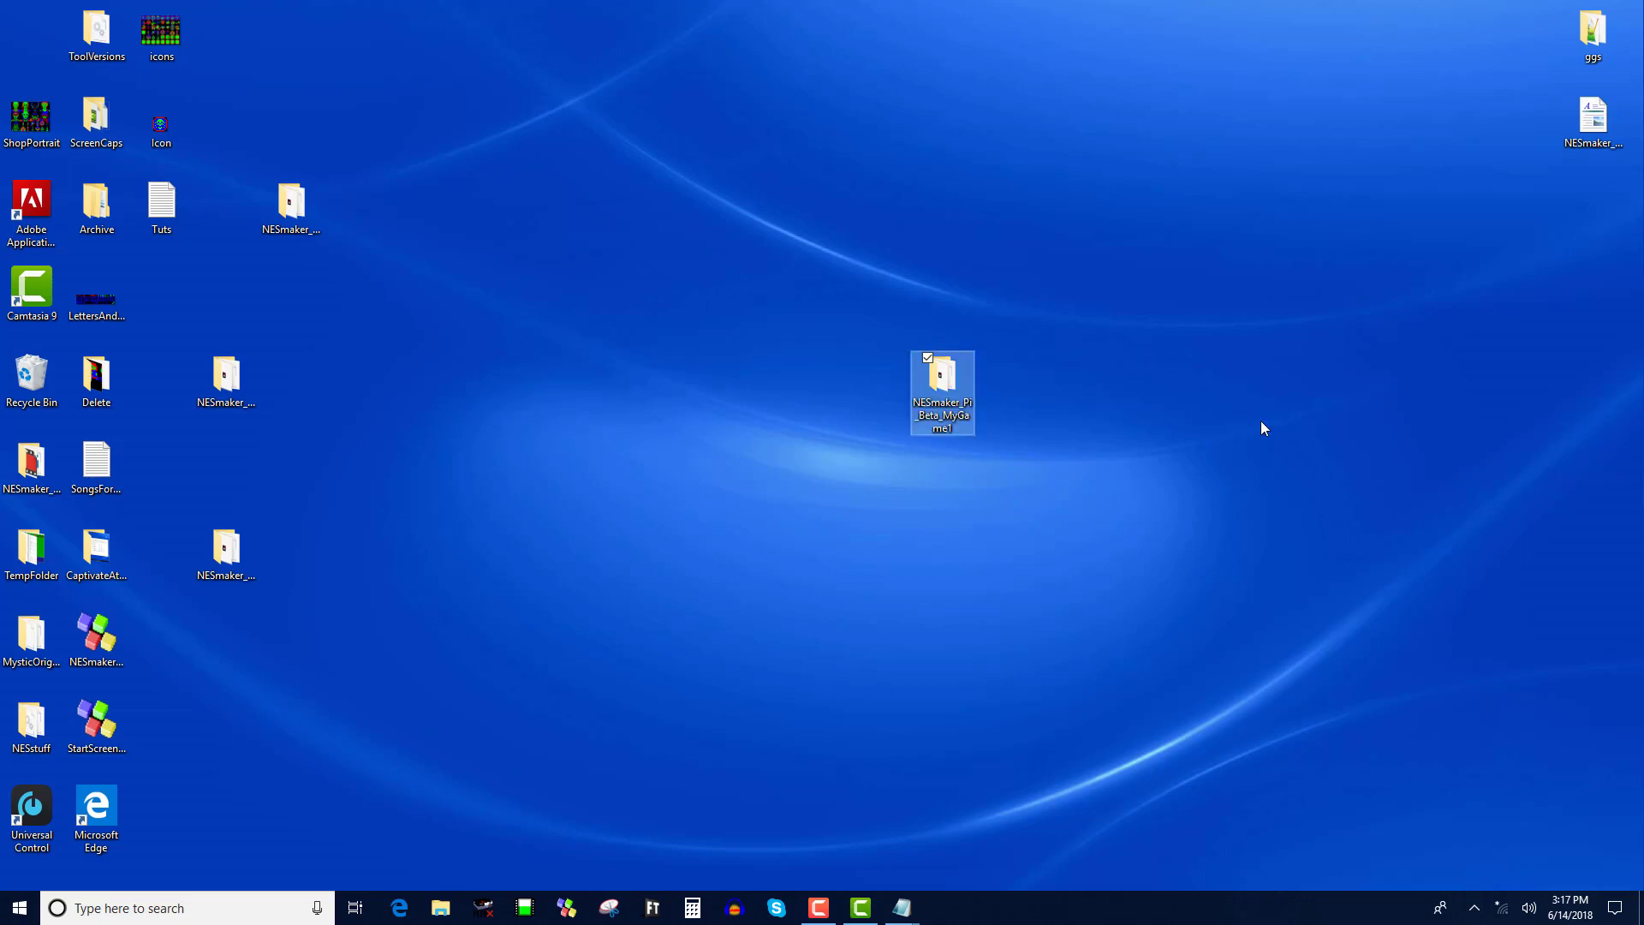
# - Open NESmaker_Pi_Beta_MyGame1 and browse the Graphics folder inside BetaAssets
pyautogui.doubleClick(942, 381)
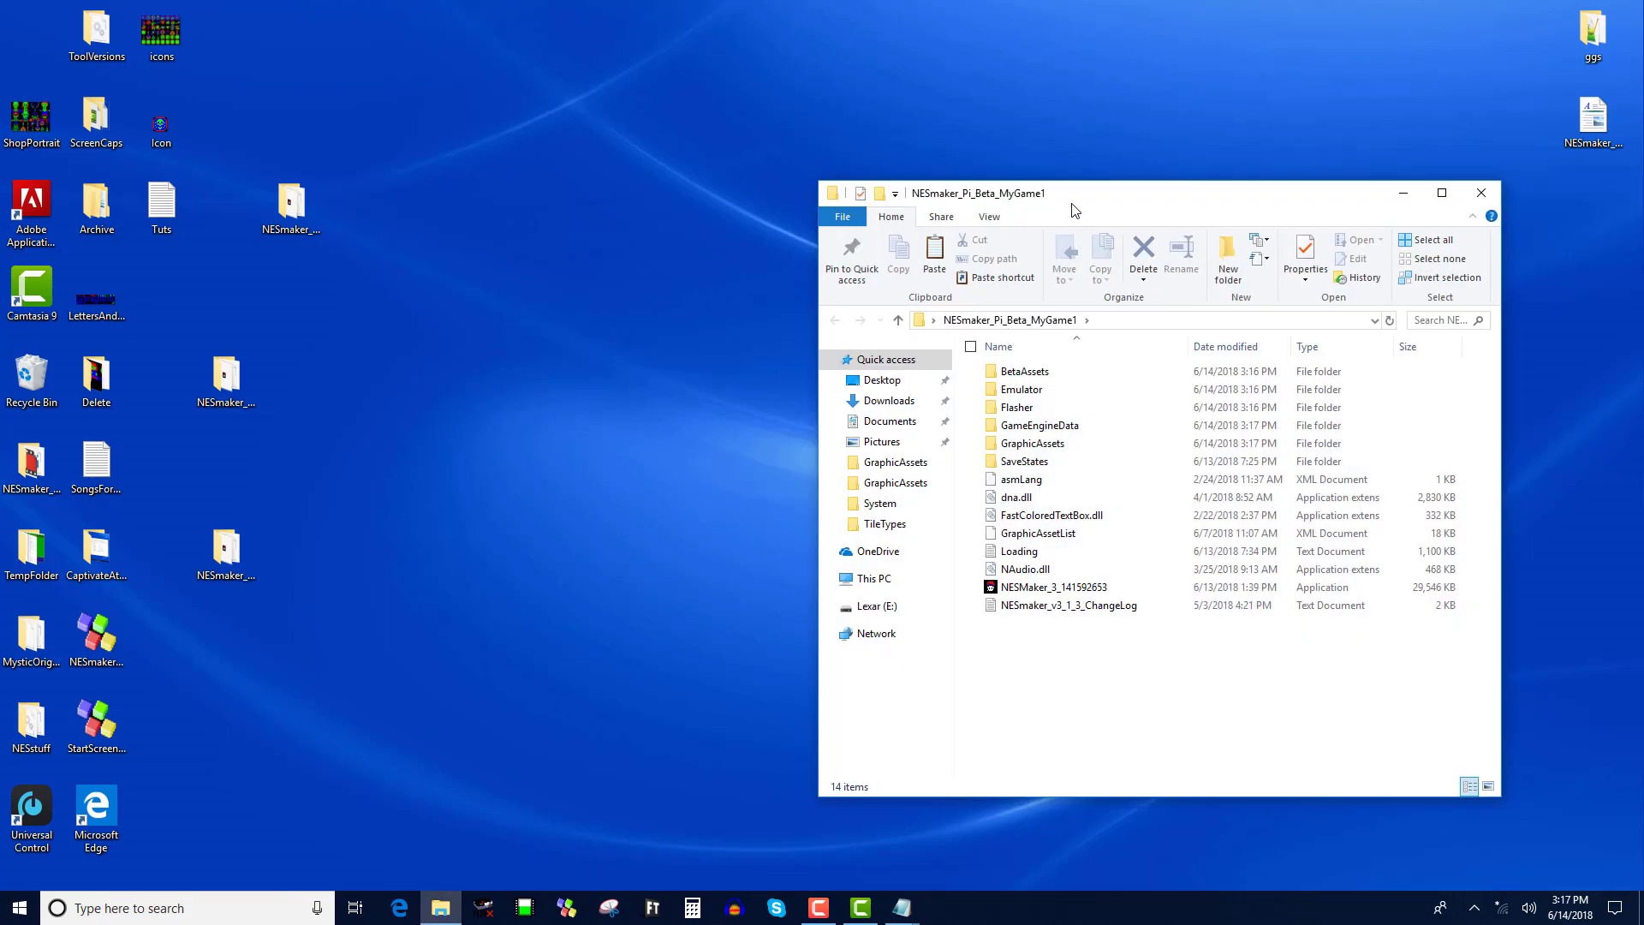
pyautogui.moveTo(1074, 209); pyautogui.dragTo(742, 92)
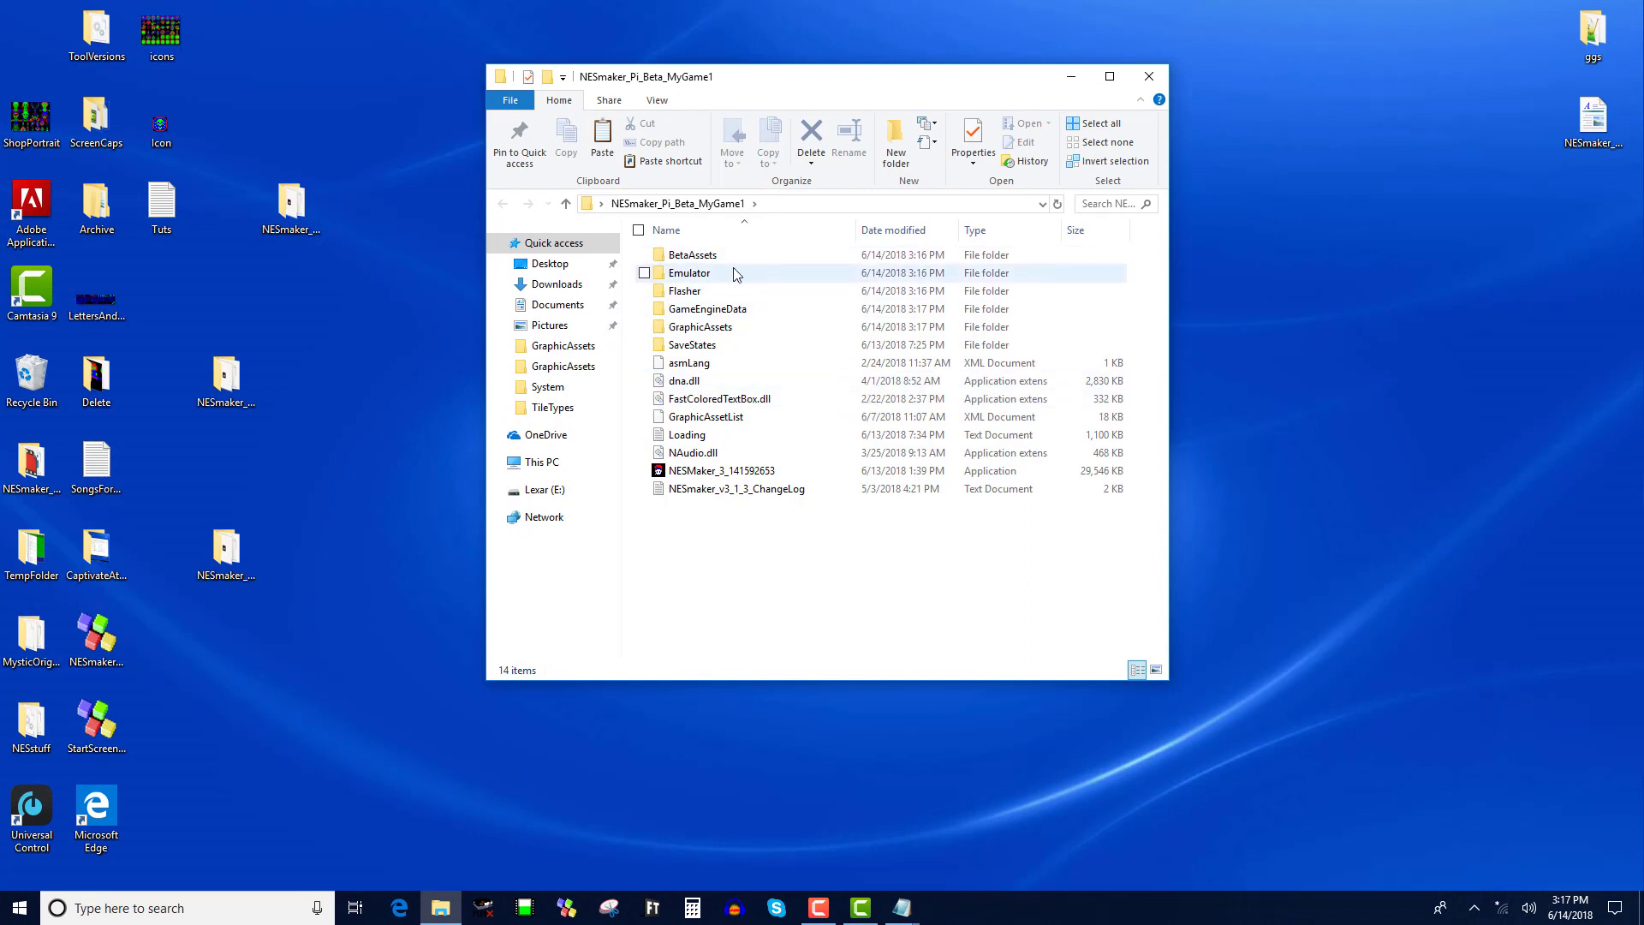
pyautogui.doubleClick(681, 255)
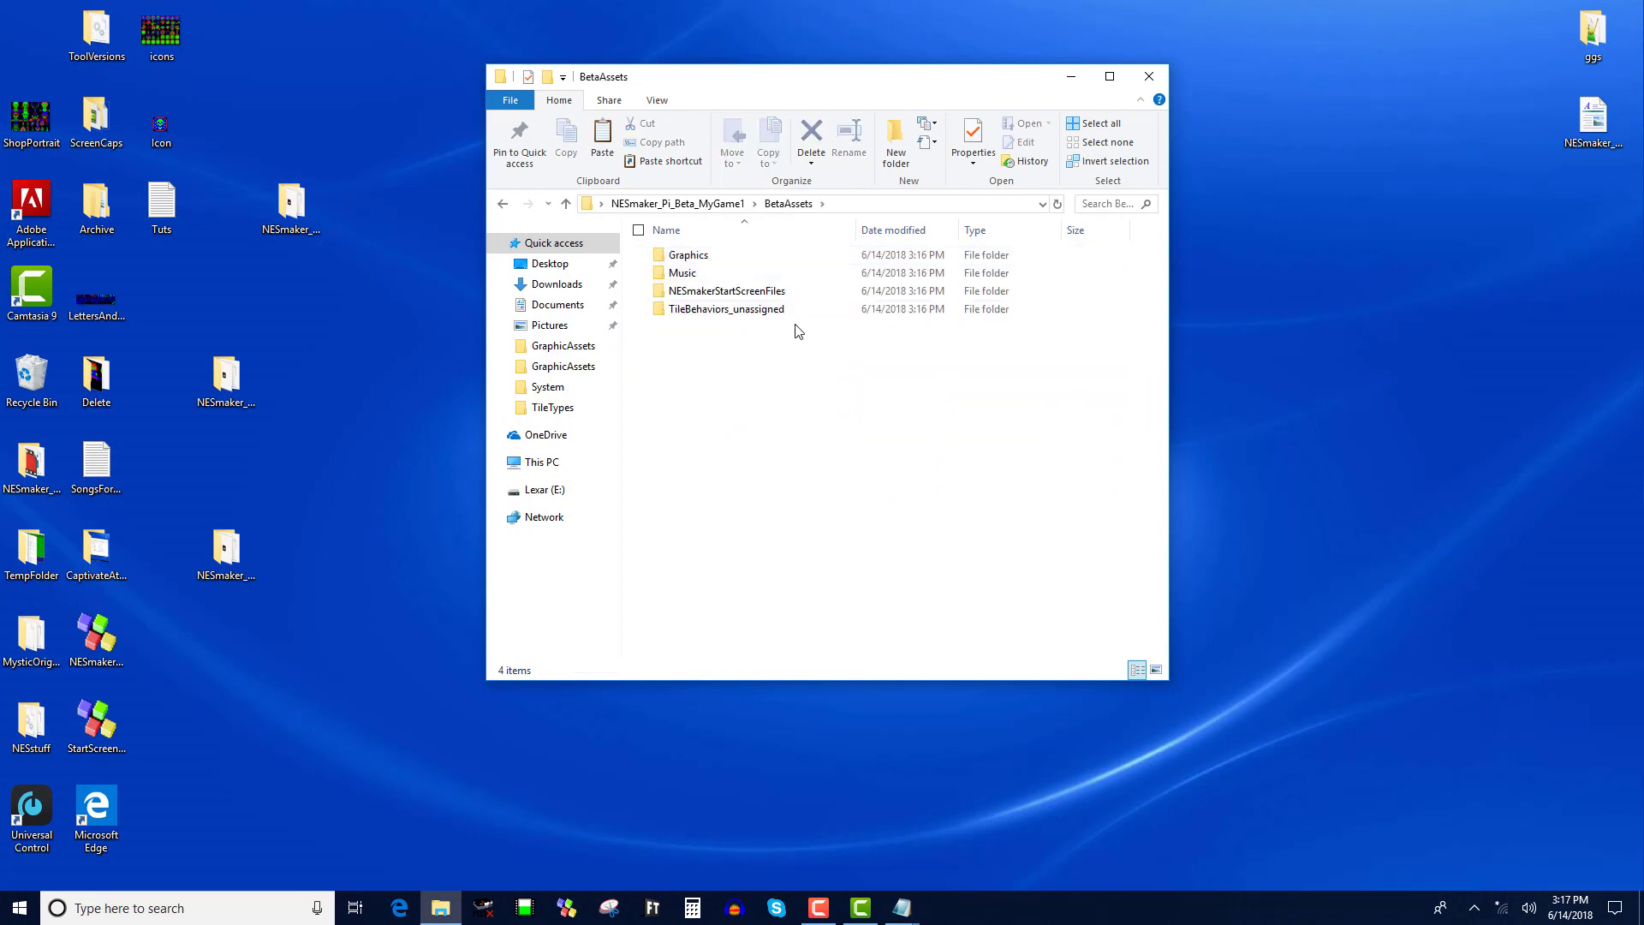
pyautogui.doubleClick(681, 256)
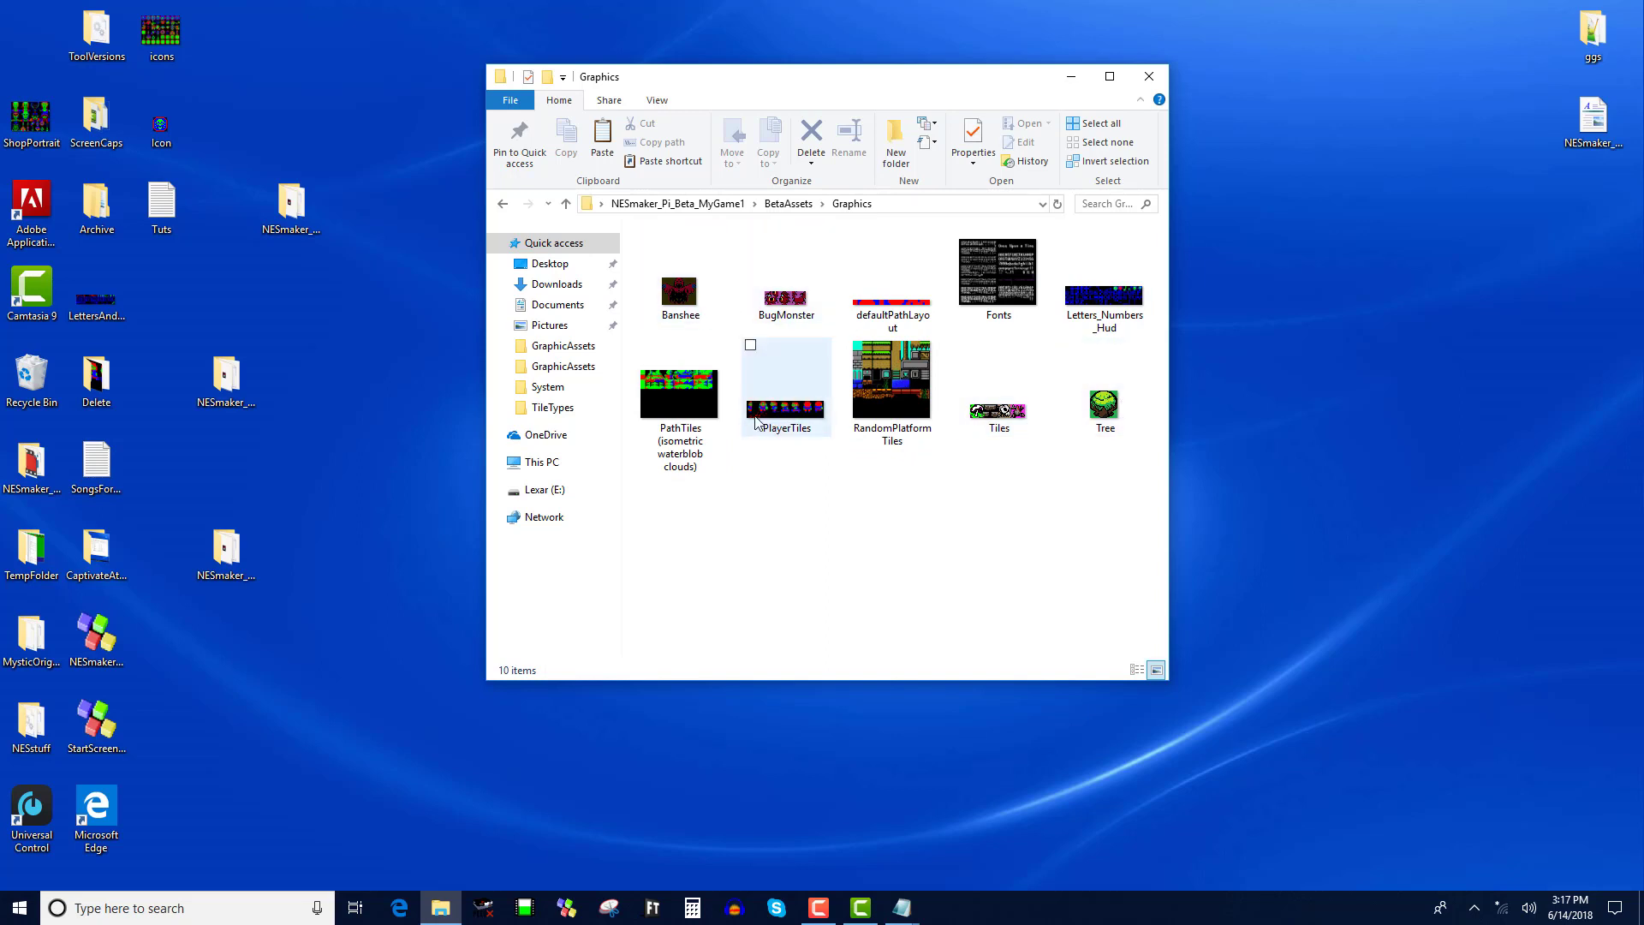
pyautogui.click(788, 203)
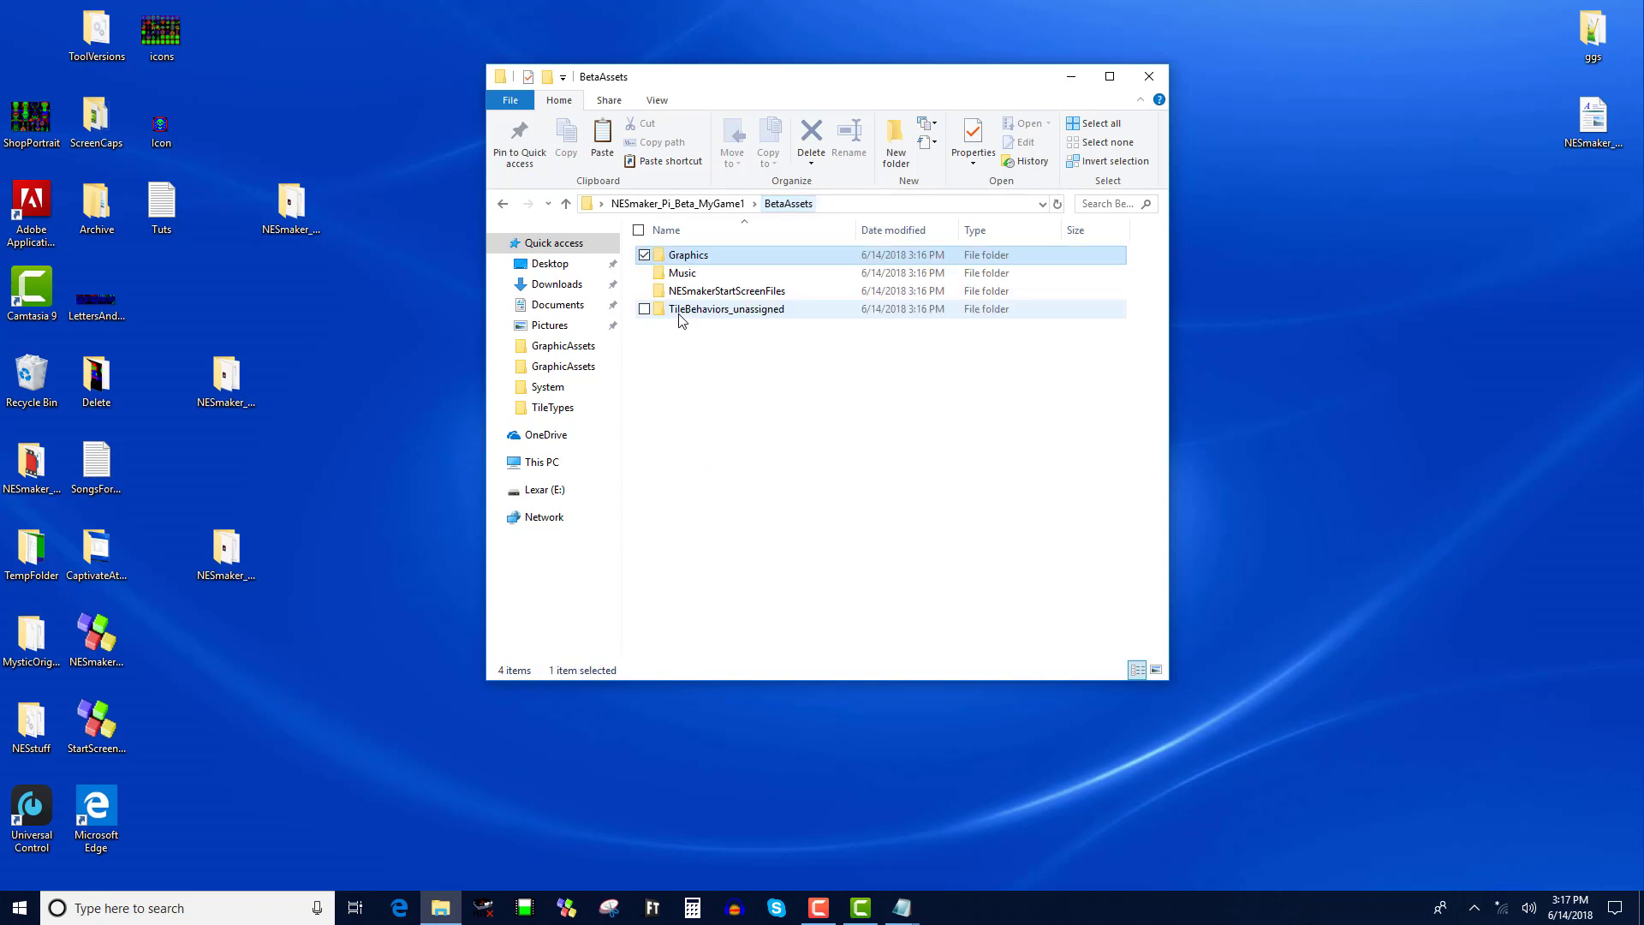
# - Browse the Music and NESmakerStartScreenFiles folders, then open TileBehaviors_unassigned
pyautogui.doubleClick(698, 268)
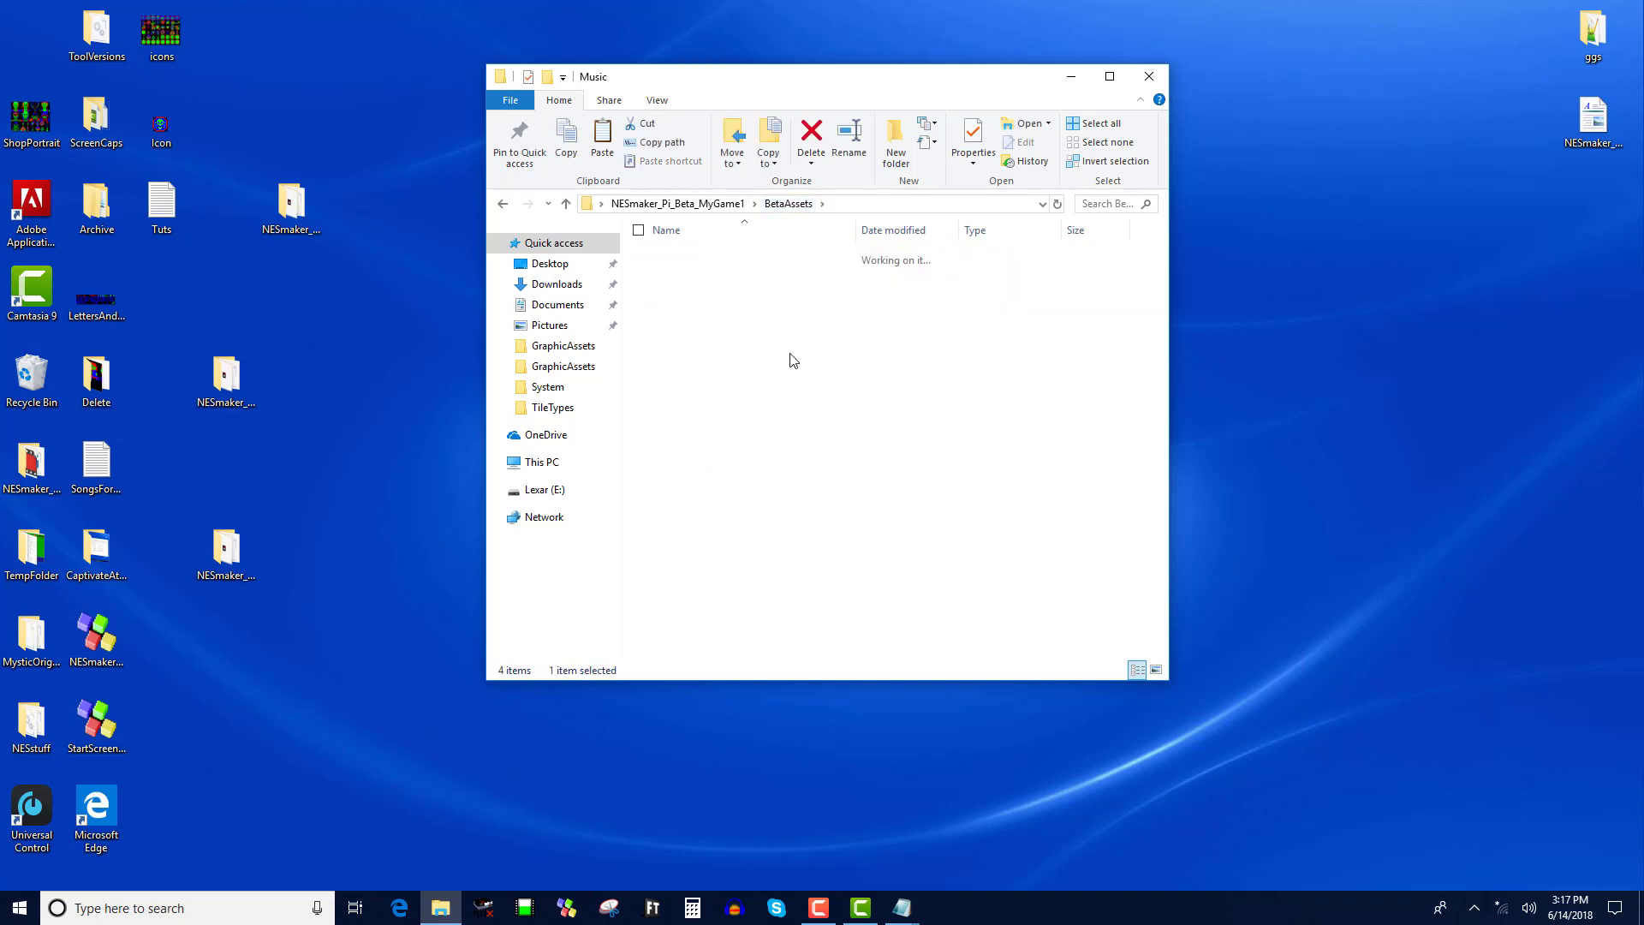
pyautogui.click(804, 209)
pyautogui.doubleClick(770, 286)
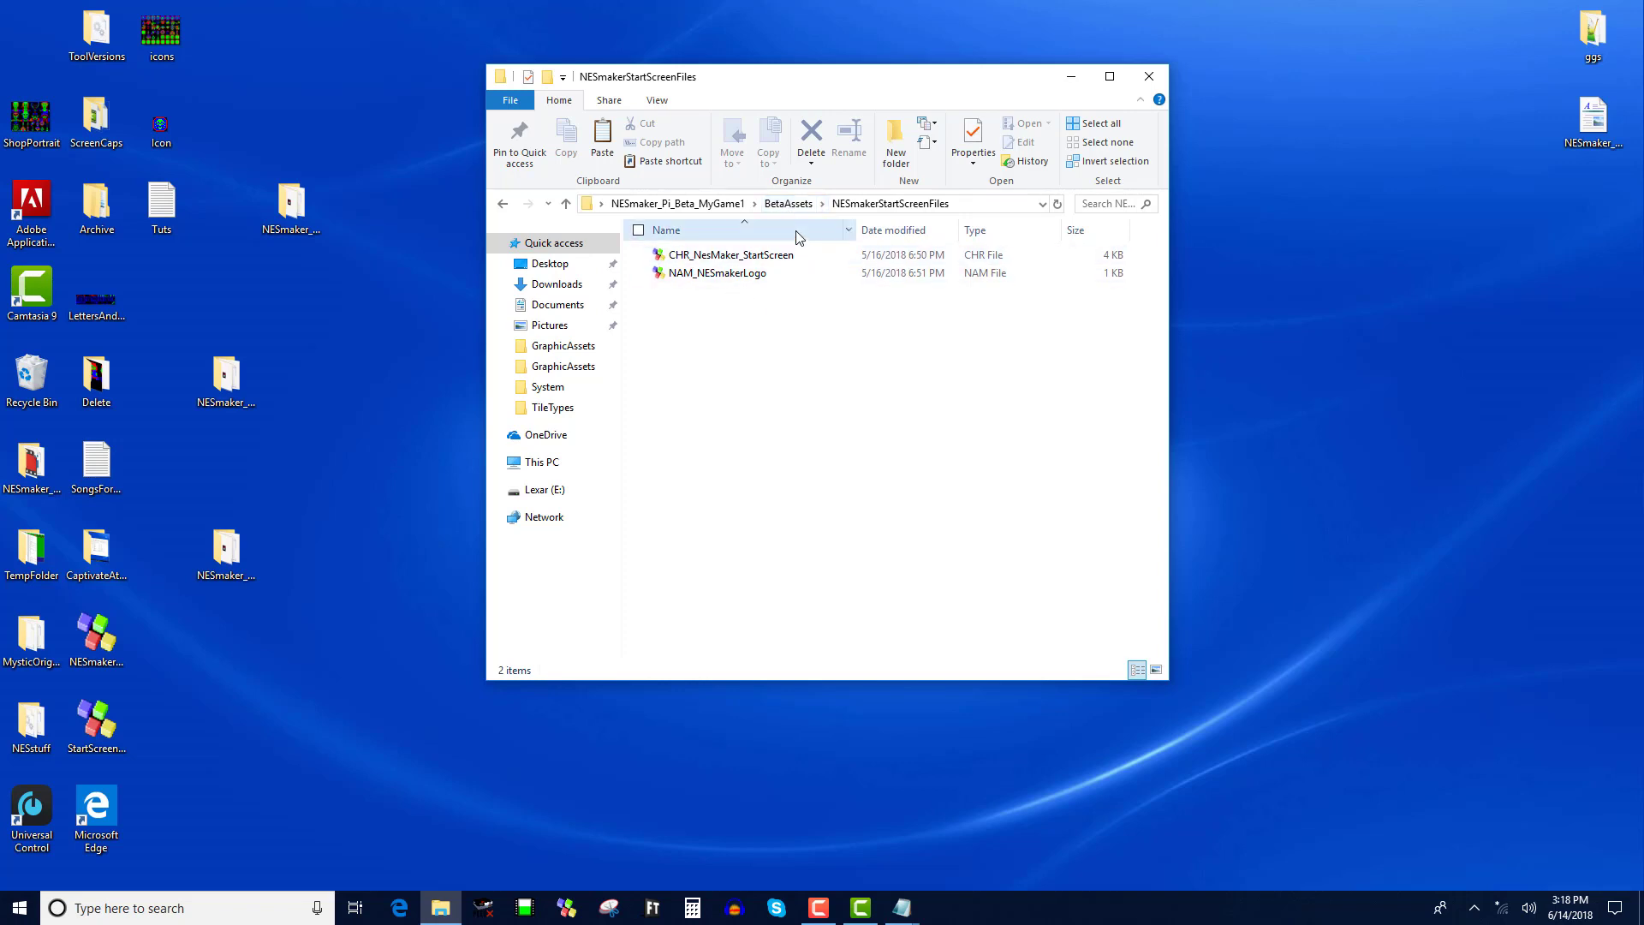
pyautogui.click(788, 203)
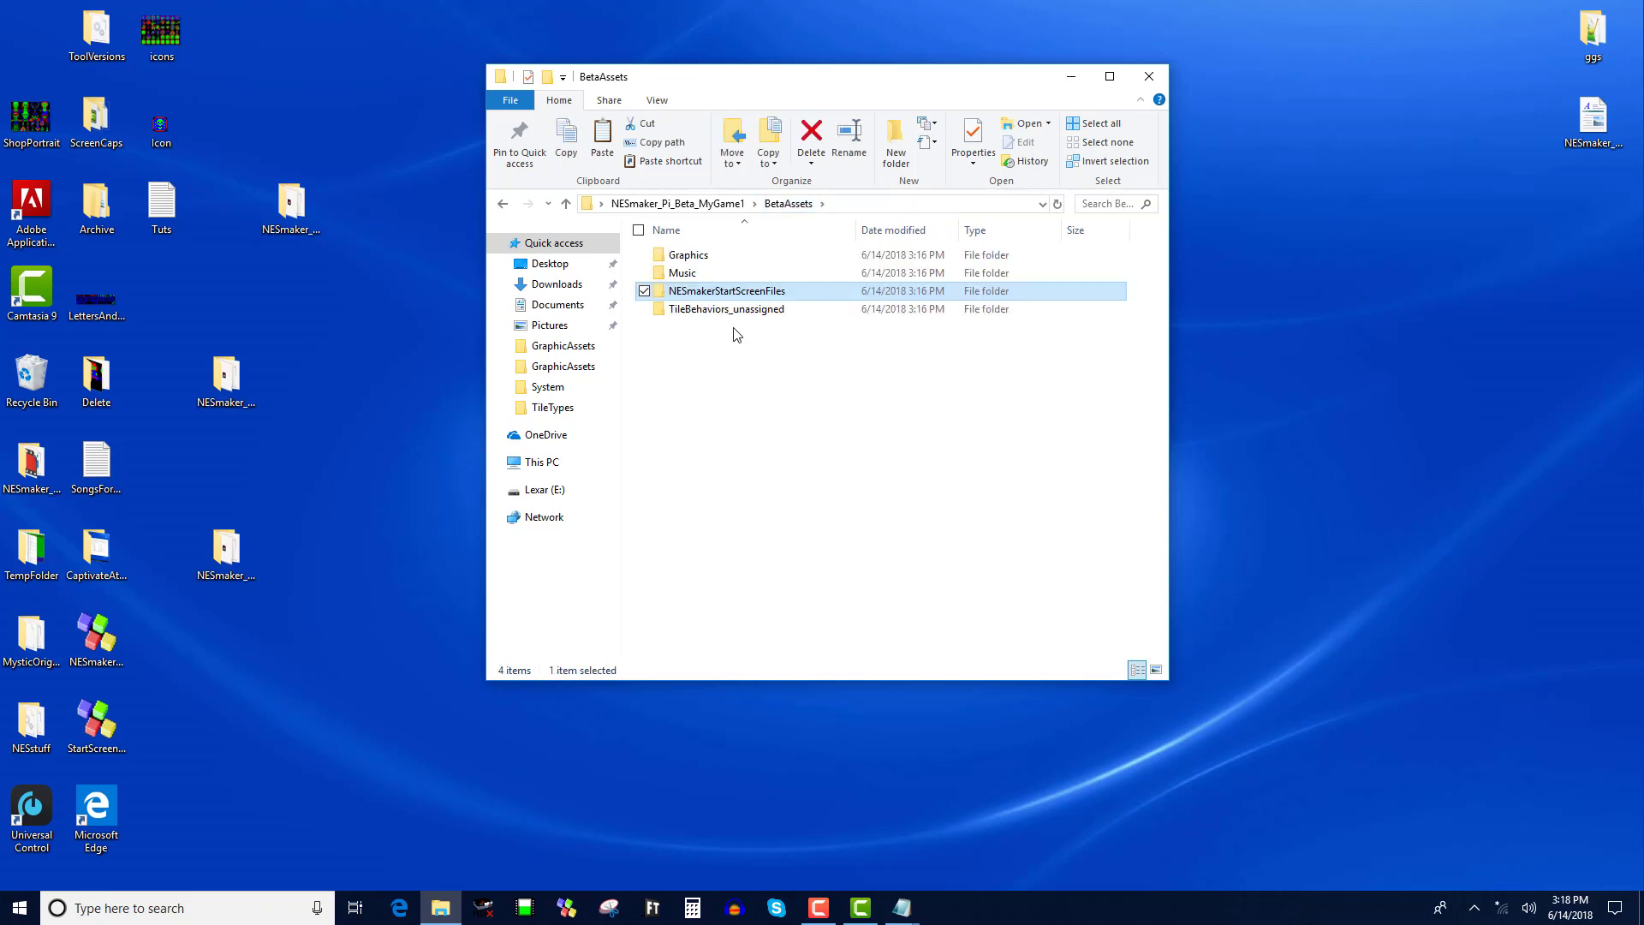
pyautogui.click(734, 311)
pyautogui.doubleClick(734, 311)
# - Open RestartGame.asm in Notepad++, then close it and all other open files
pyautogui.doubleClick(723, 256)
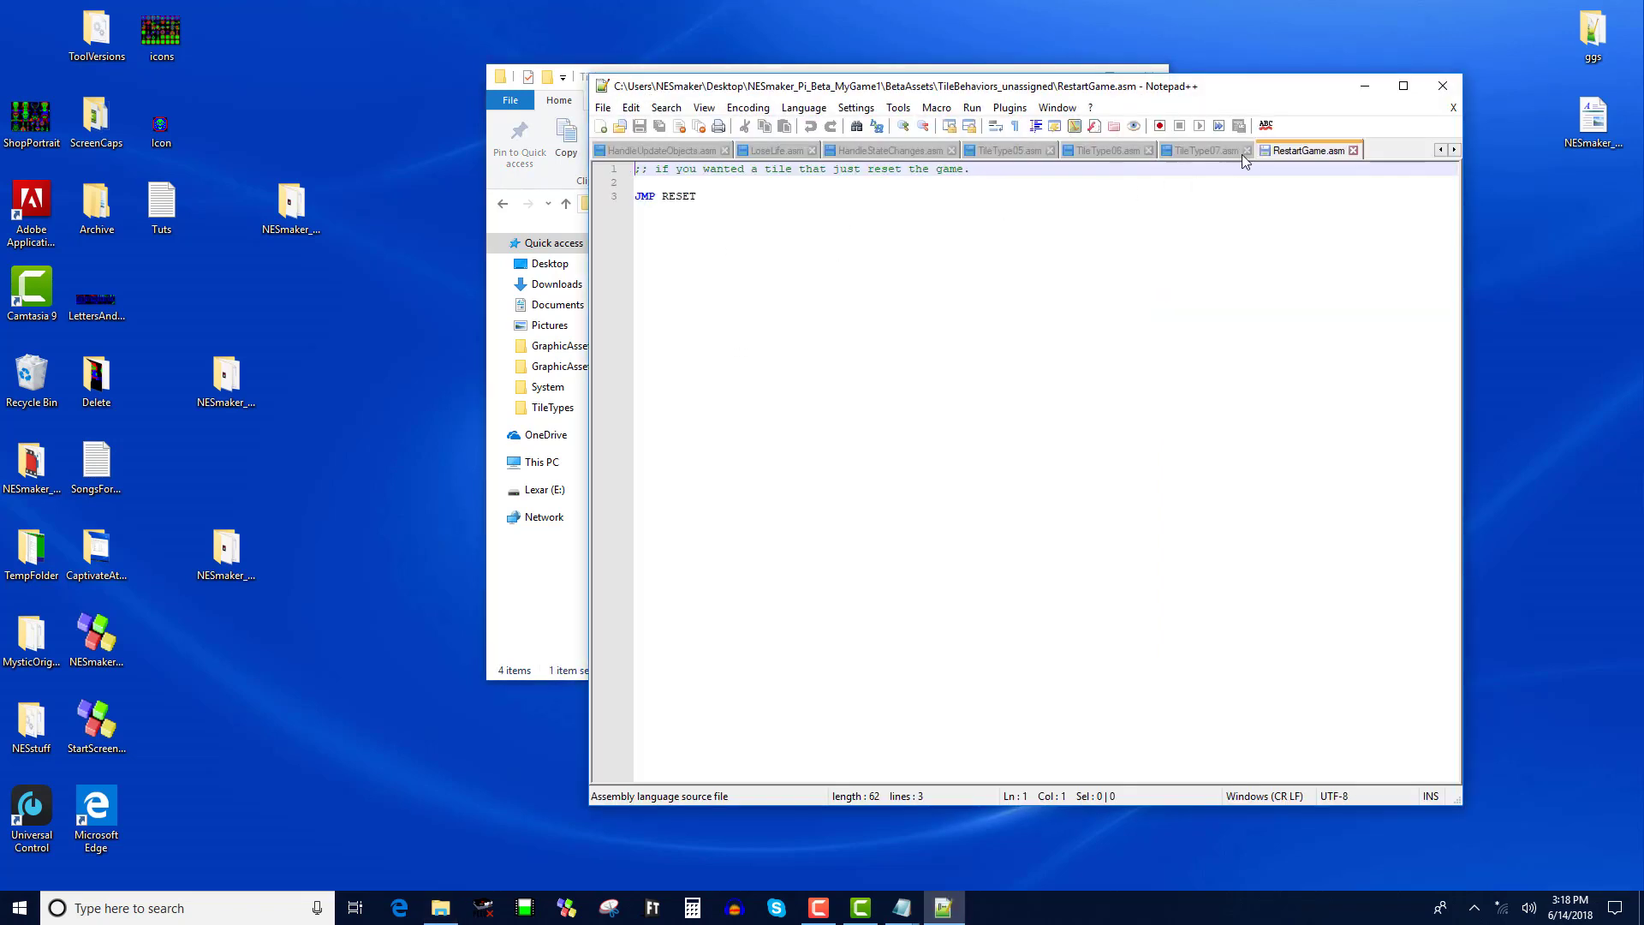
pyautogui.click(1353, 150)
pyautogui.click(603, 107)
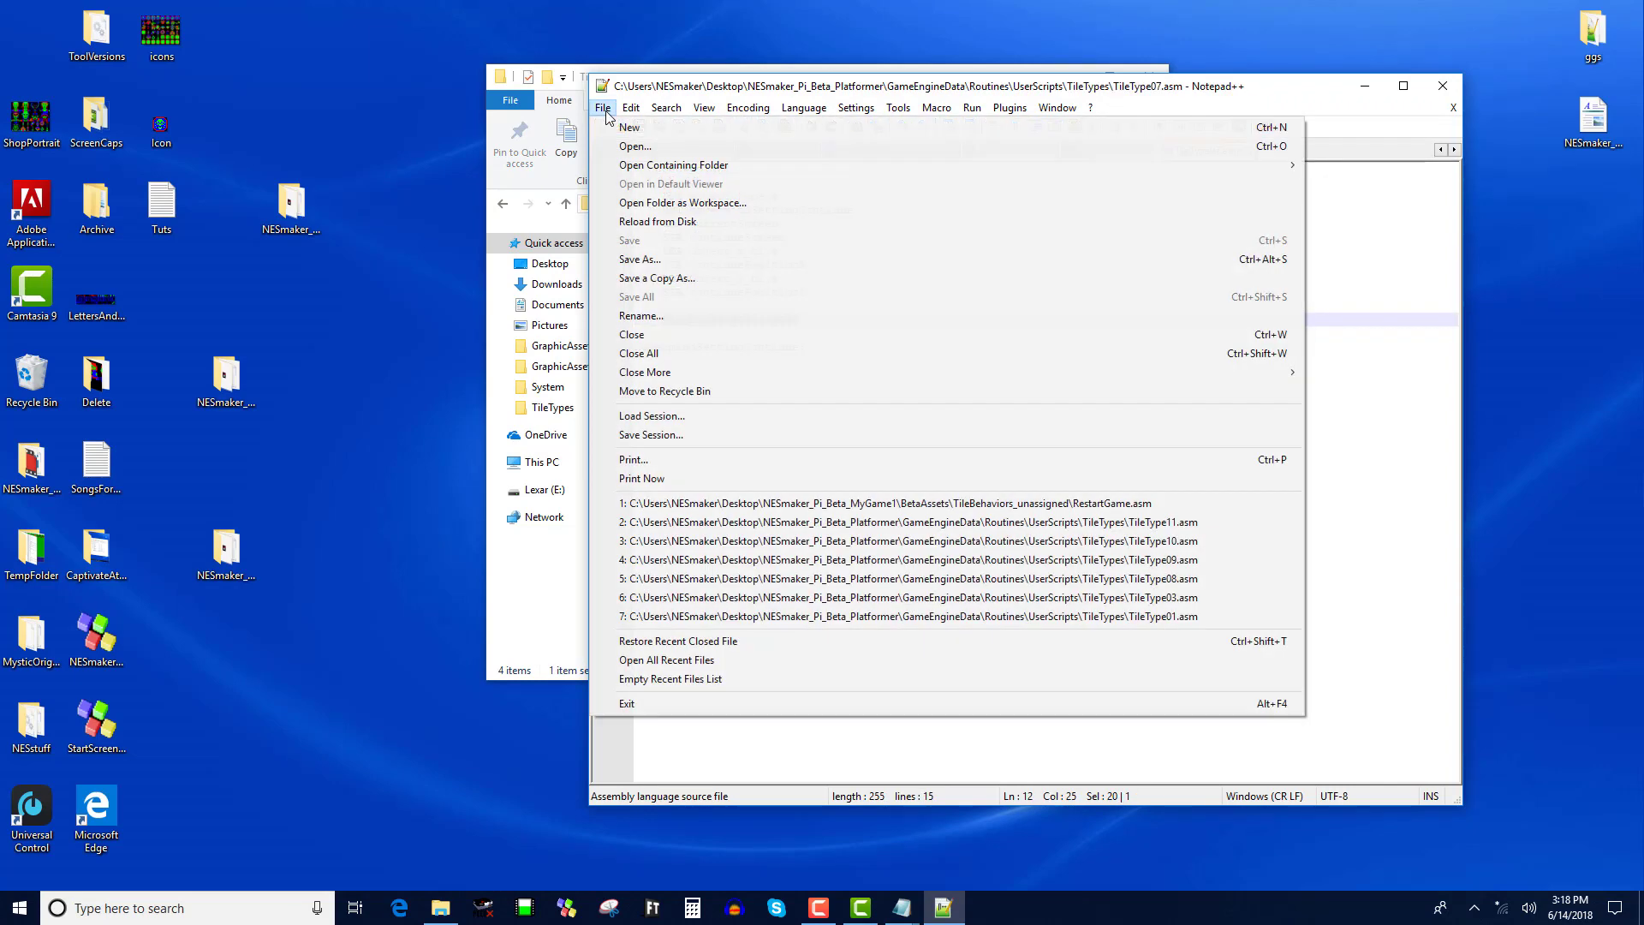
pyautogui.click(652, 352)
# - View WarpToScreen.asm in Notepad++ and then close the editor
pyautogui.click(711, 69)
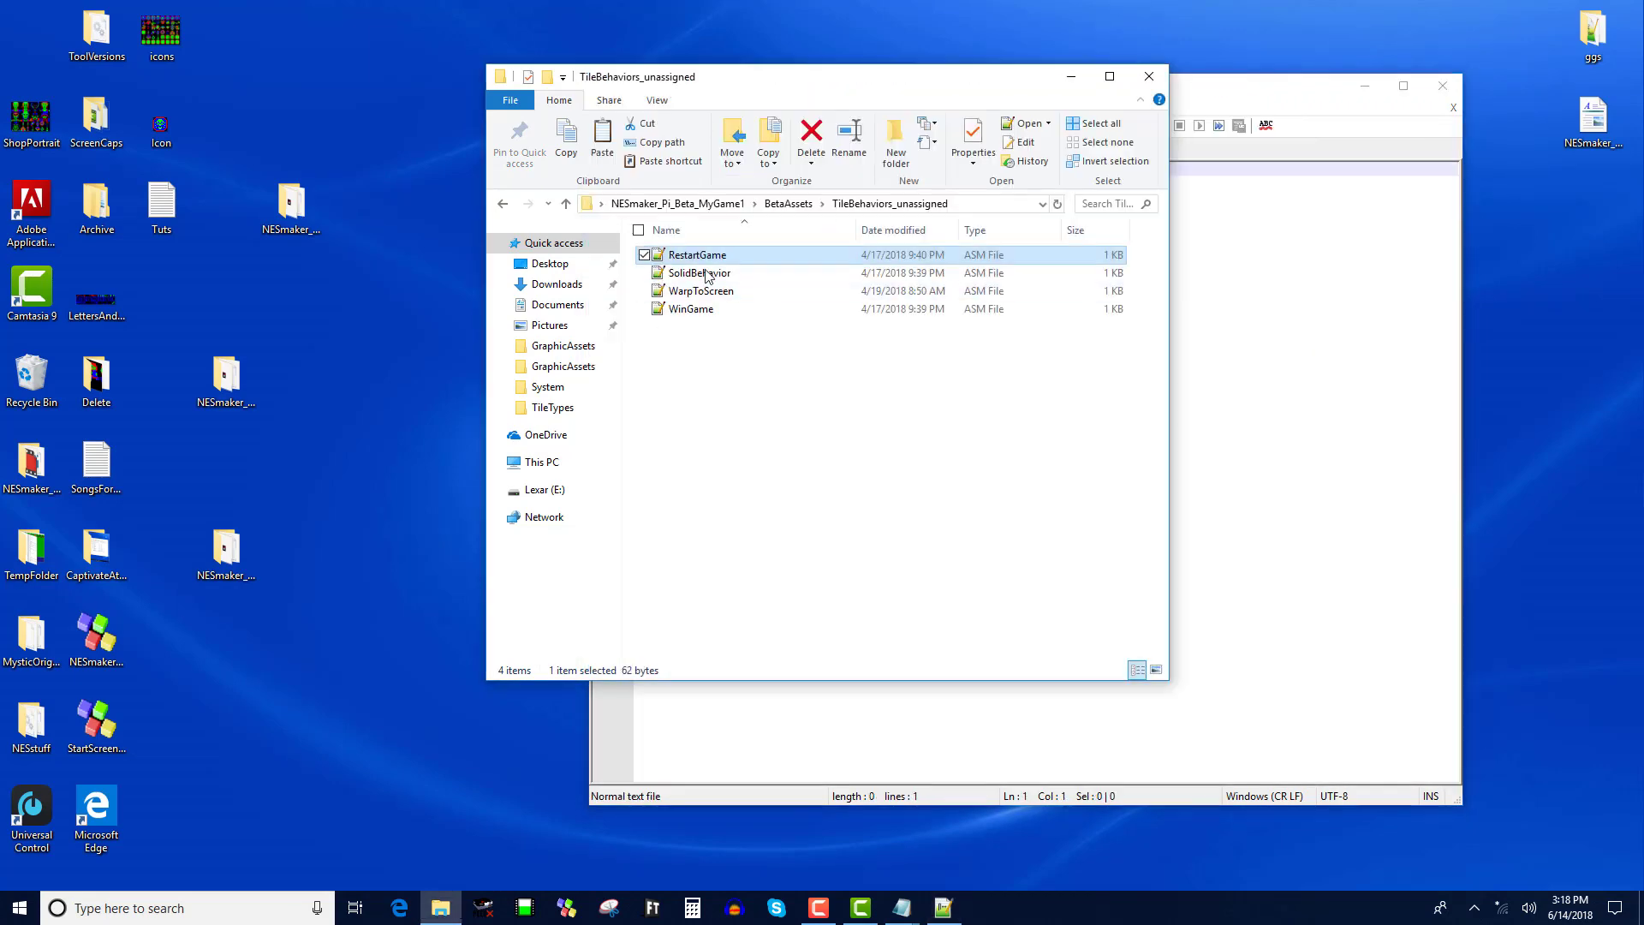
pyautogui.doubleClick(719, 297)
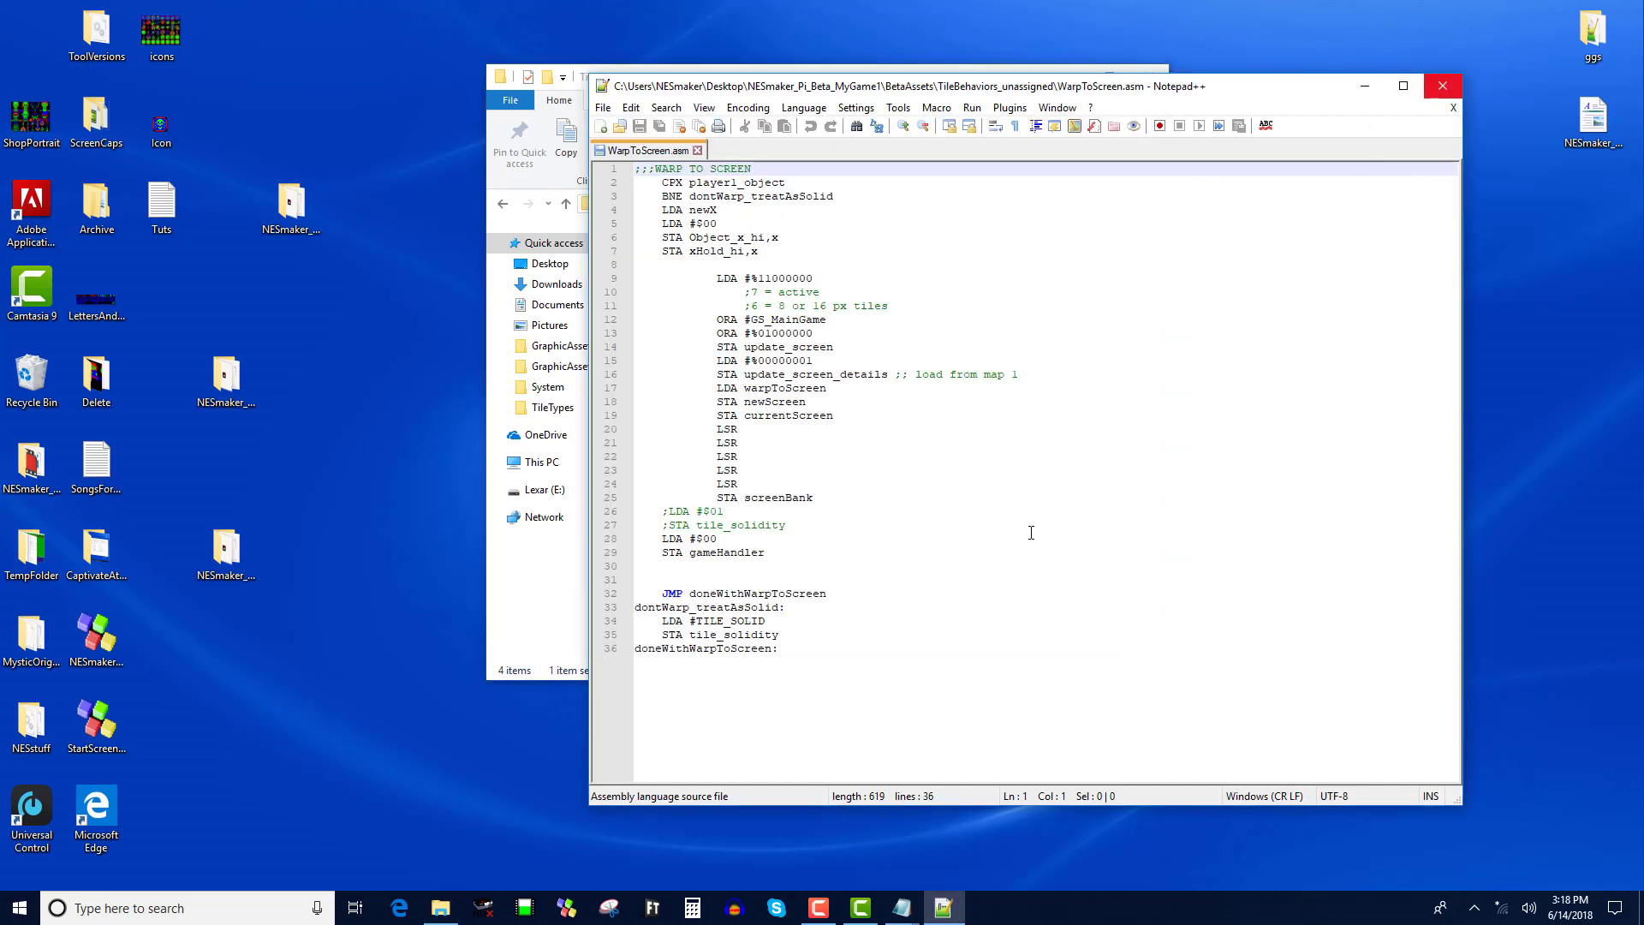
pyautogui.click(1443, 85)
# - Go up through BetaAssets to the top level of NESmaker_Pi_Beta_MyGame1
pyautogui.click(810, 209)
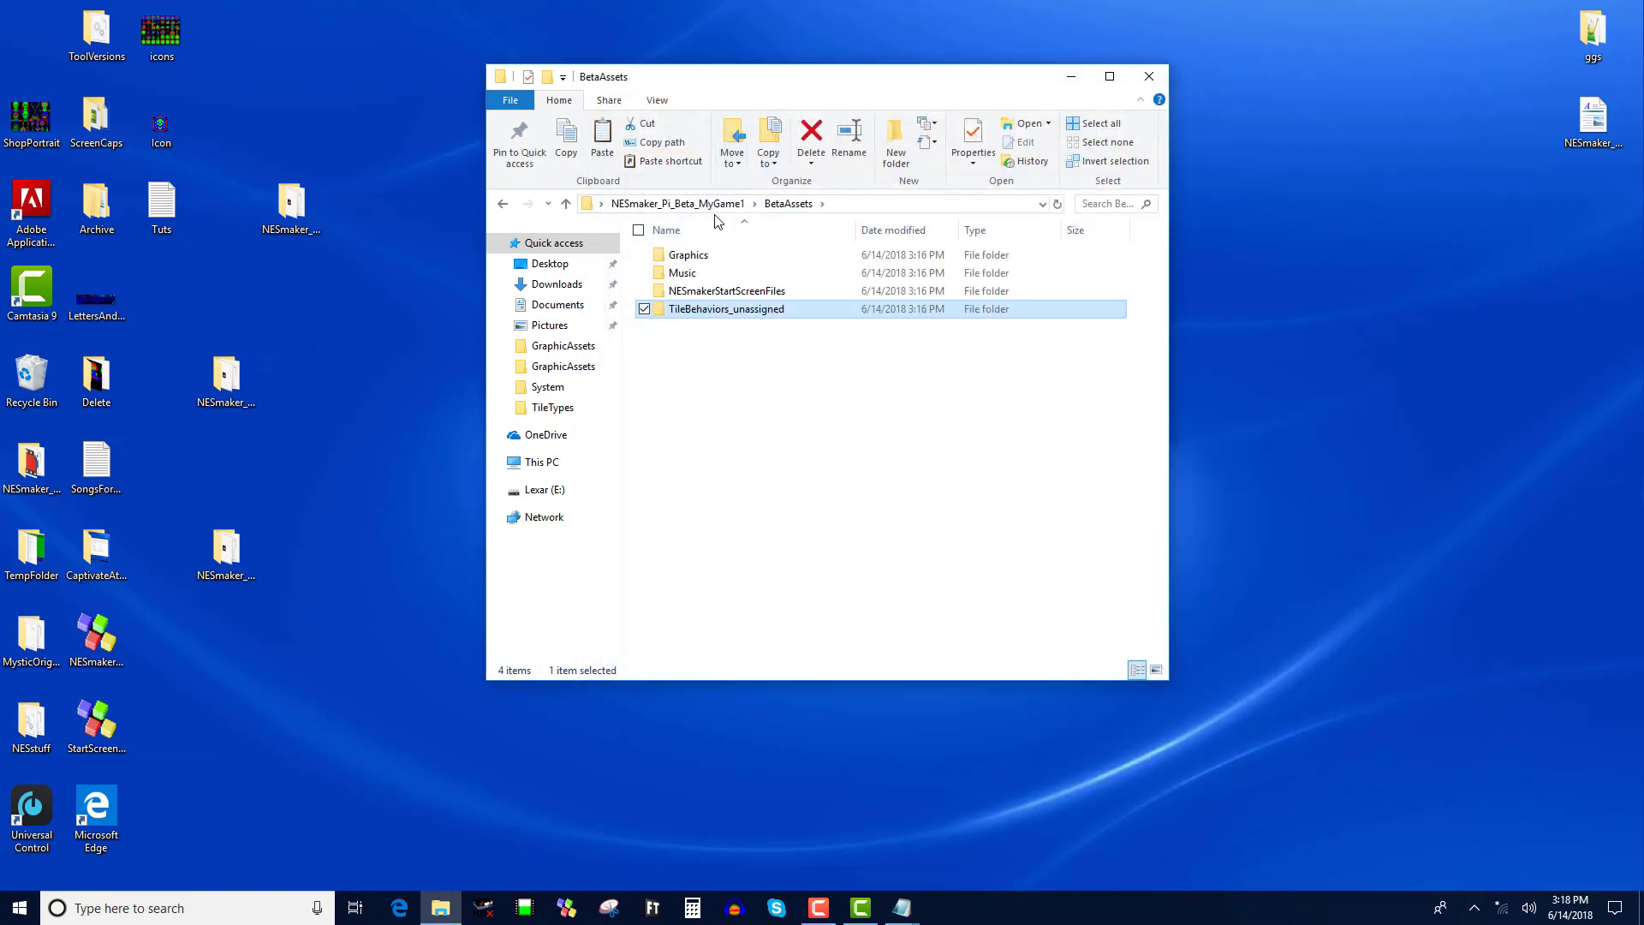
pyautogui.click(677, 204)
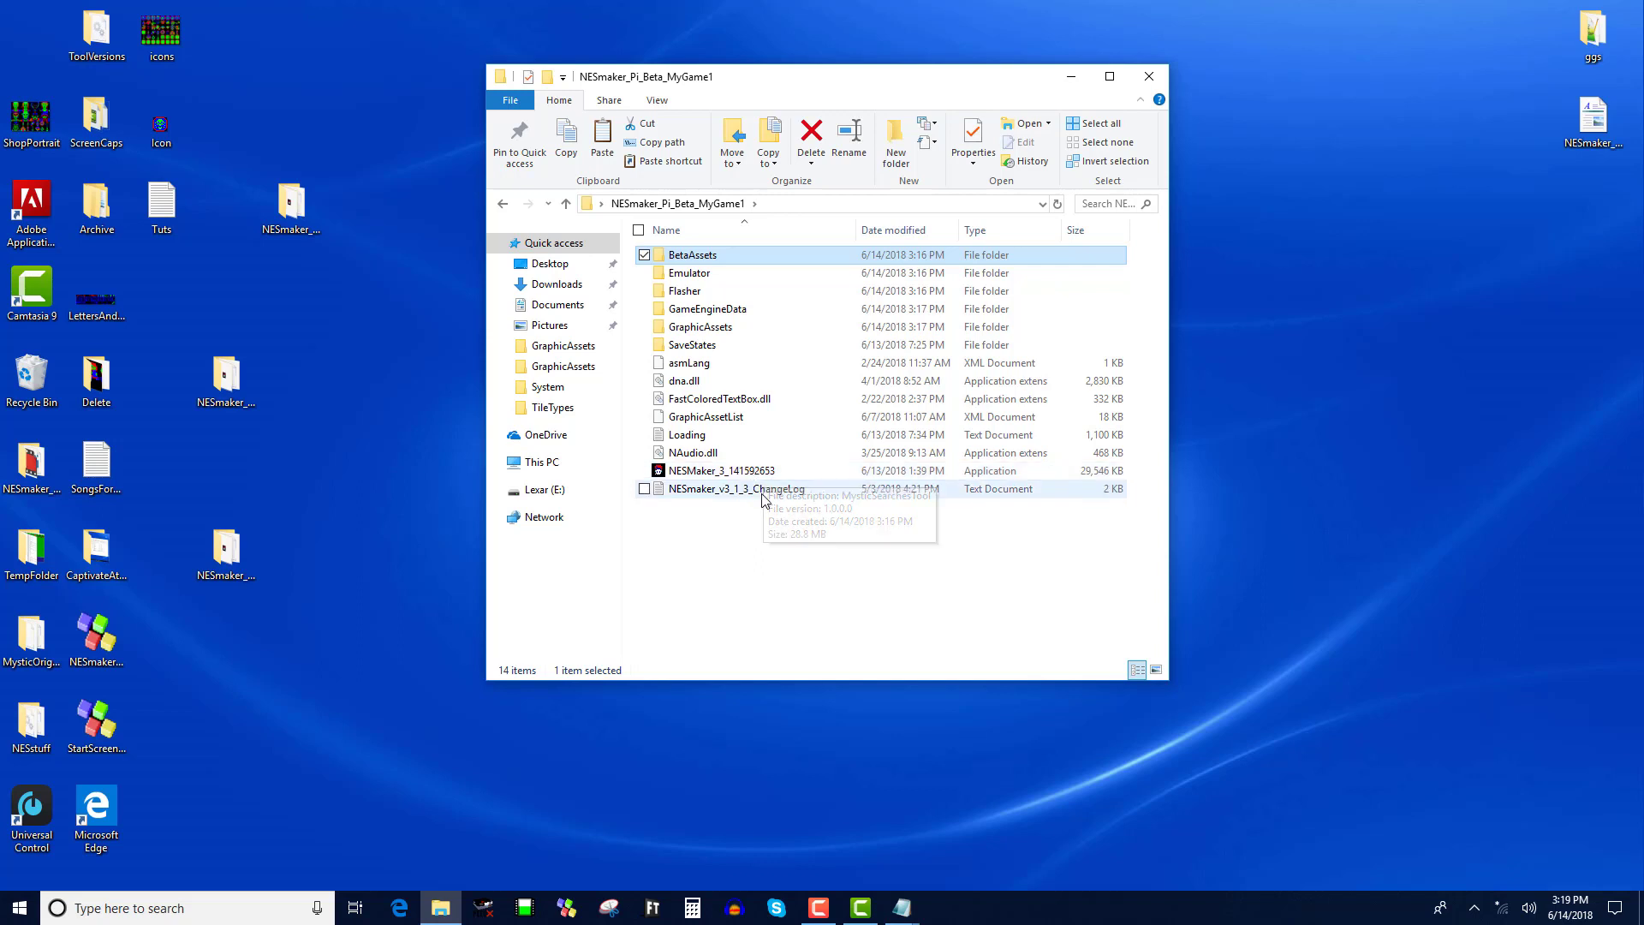
# - Launch NESMaker_3_141592653, enlarge and reposition its window, and expand the Project tree
pyautogui.click(678, 471)
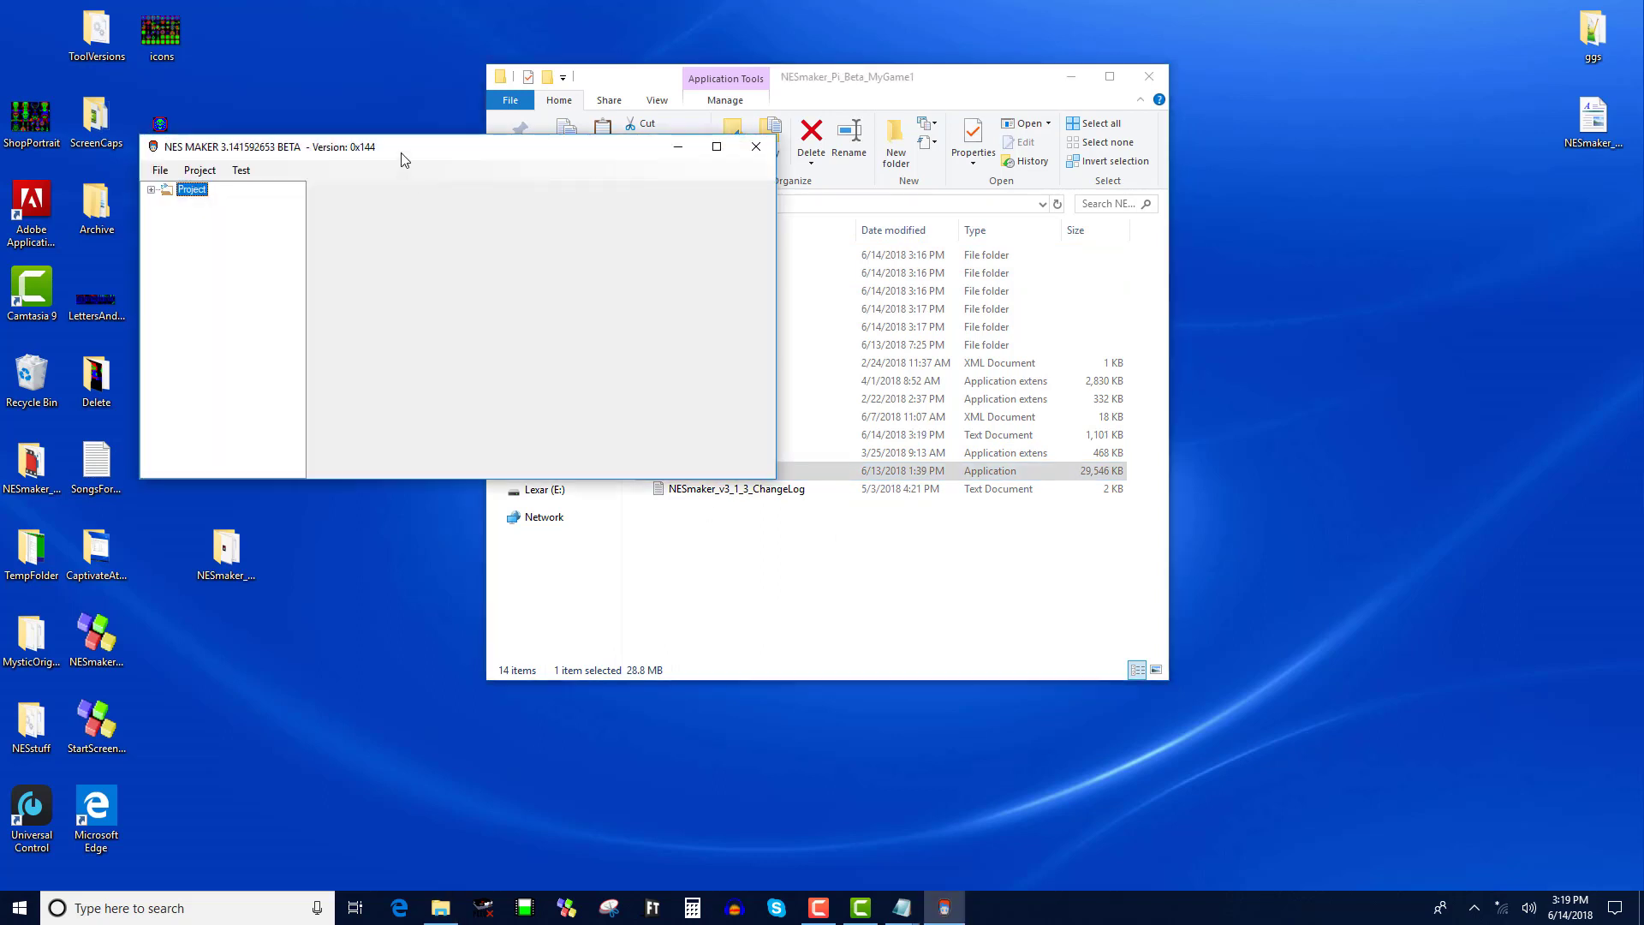
pyautogui.moveTo(623, 240); pyautogui.dragTo(638, 121)
pyautogui.moveTo(1008, 454); pyautogui.dragTo(1434, 810)
pyautogui.moveTo(672, 141); pyautogui.dragTo(557, 159)
pyautogui.click(272, 179)
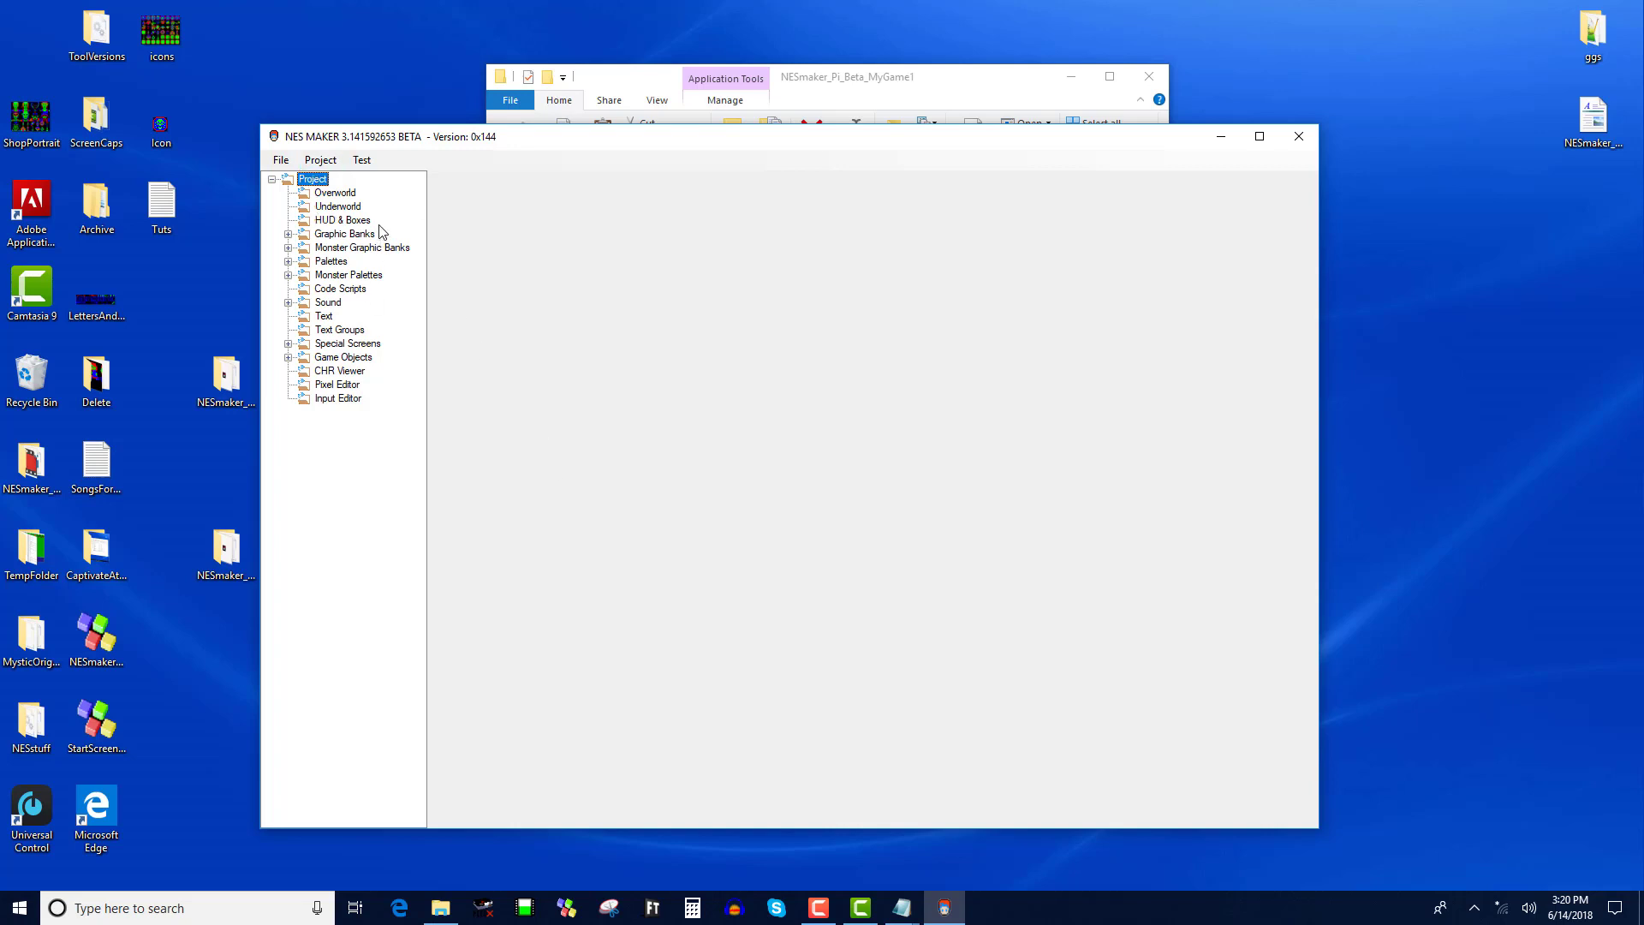
pyautogui.moveTo(444, 135); pyautogui.dragTo(480, 144)
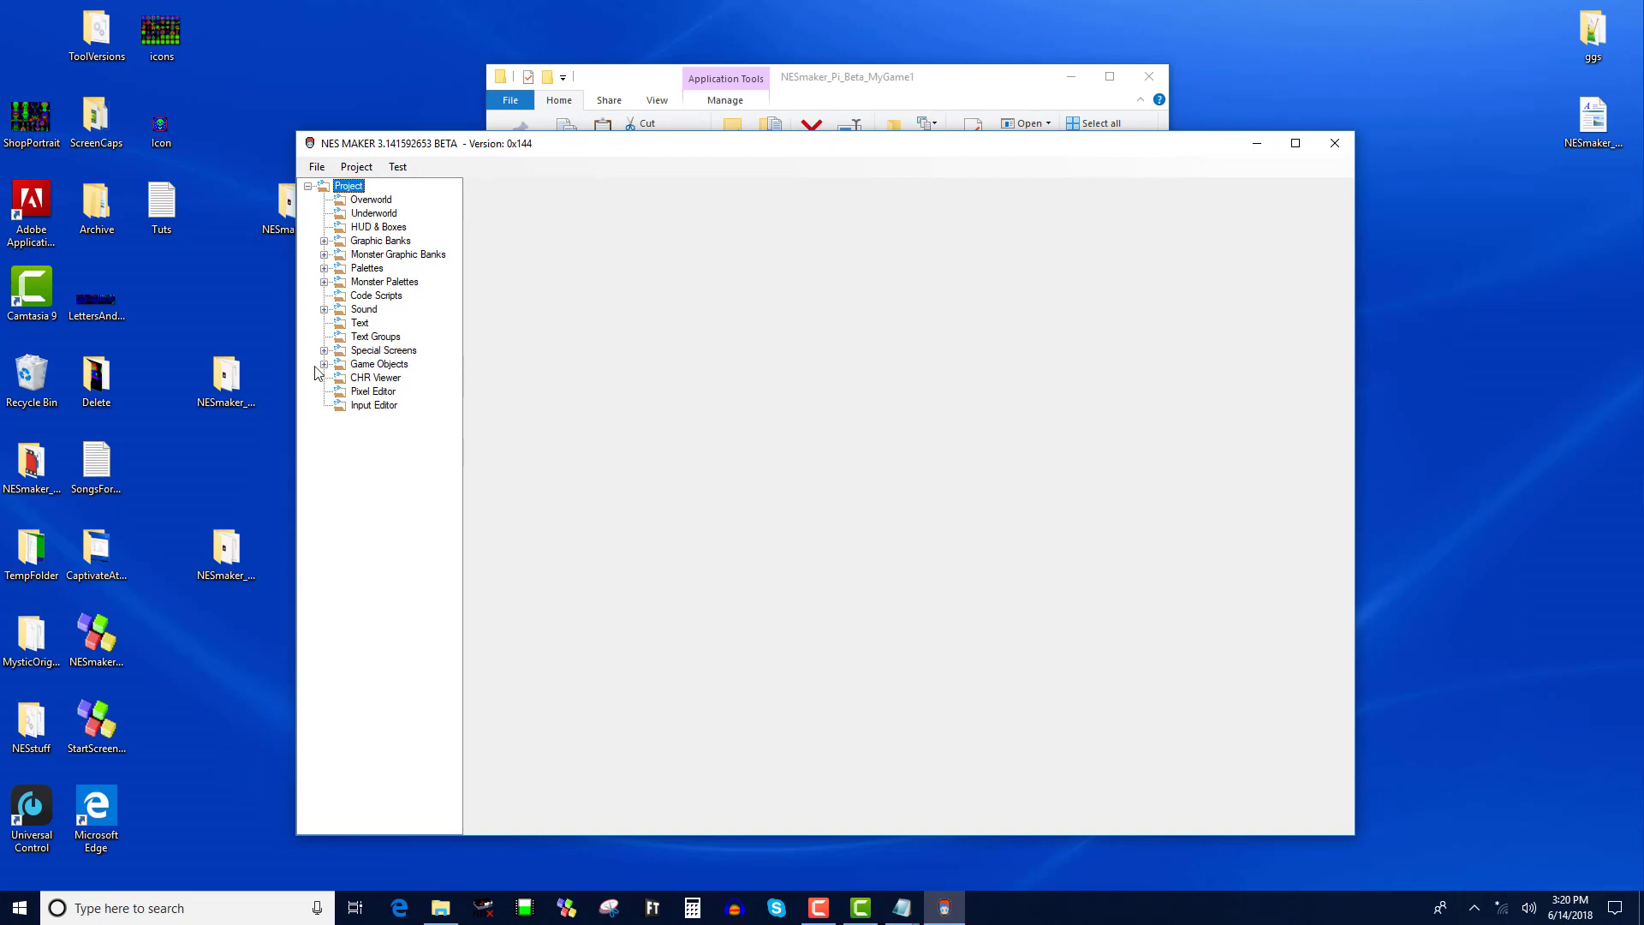
# - View the Overworld map and expand Graphic Banks, Bank 1, Monster Banks, Sound and Special Screens
pyautogui.click(324, 241)
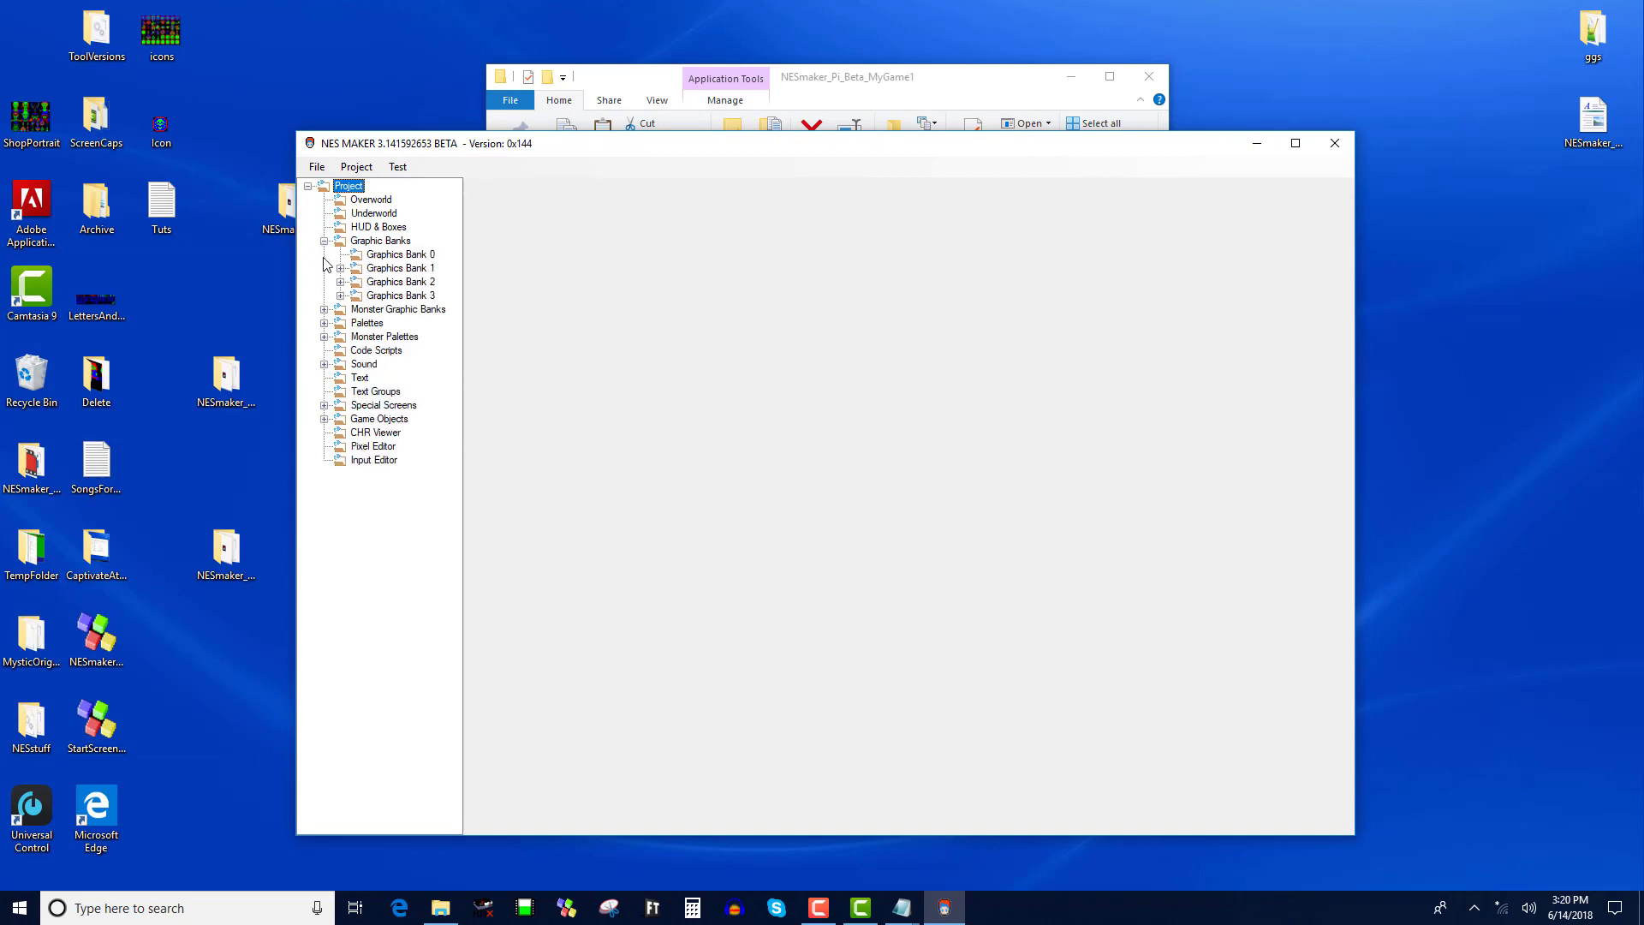
pyautogui.click(367, 202)
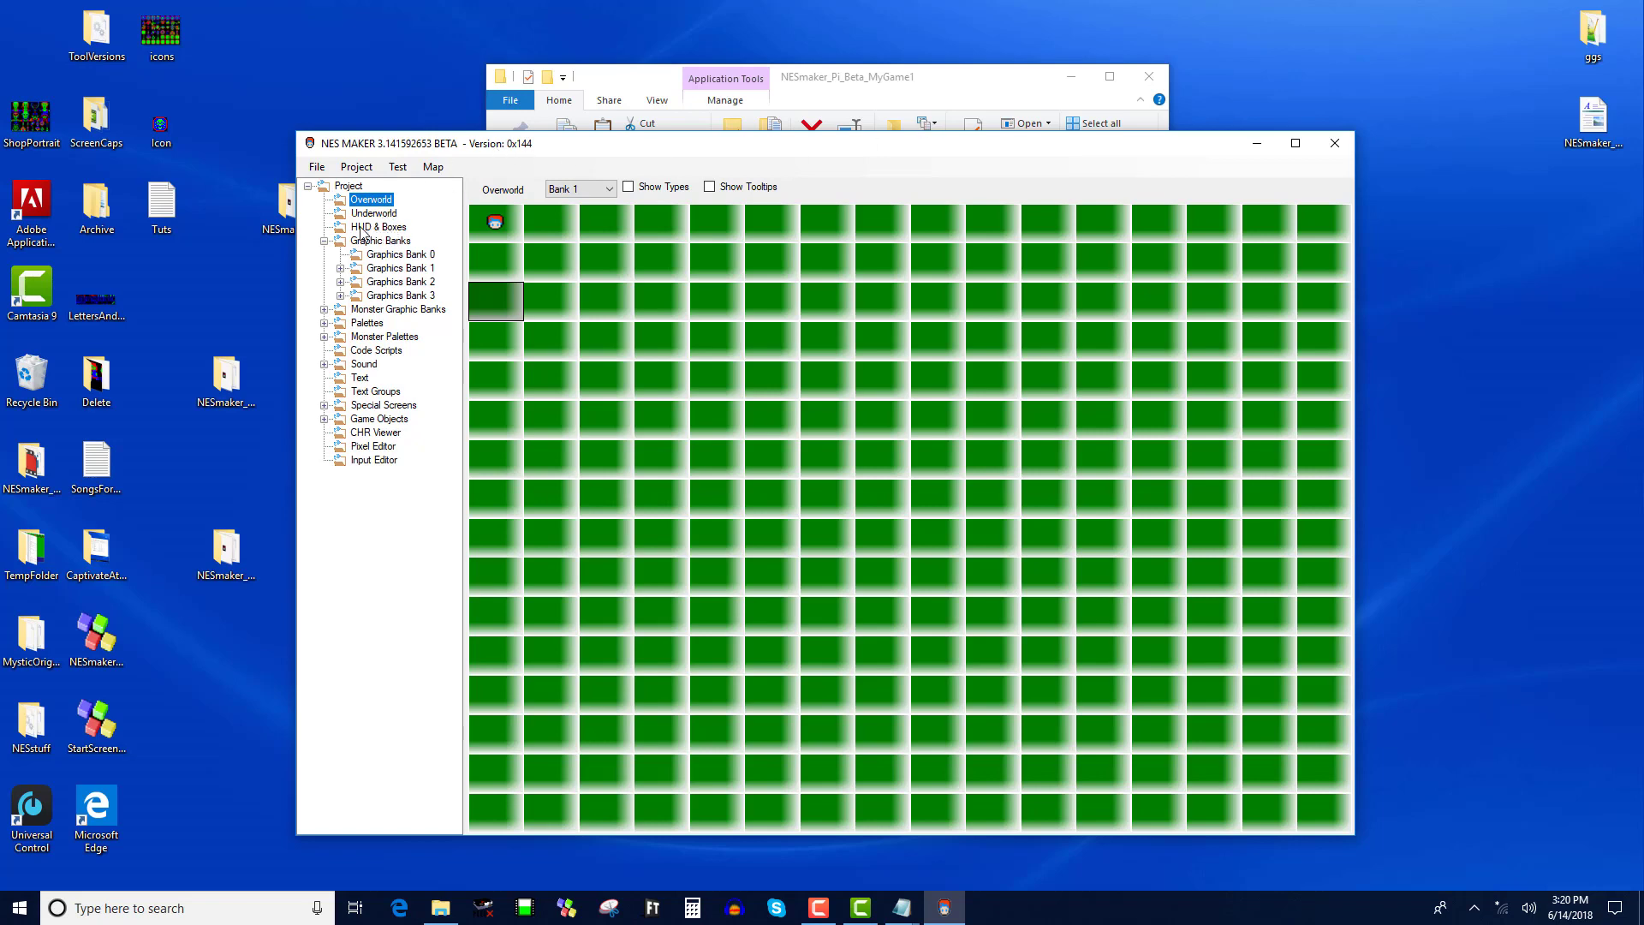
pyautogui.click(341, 268)
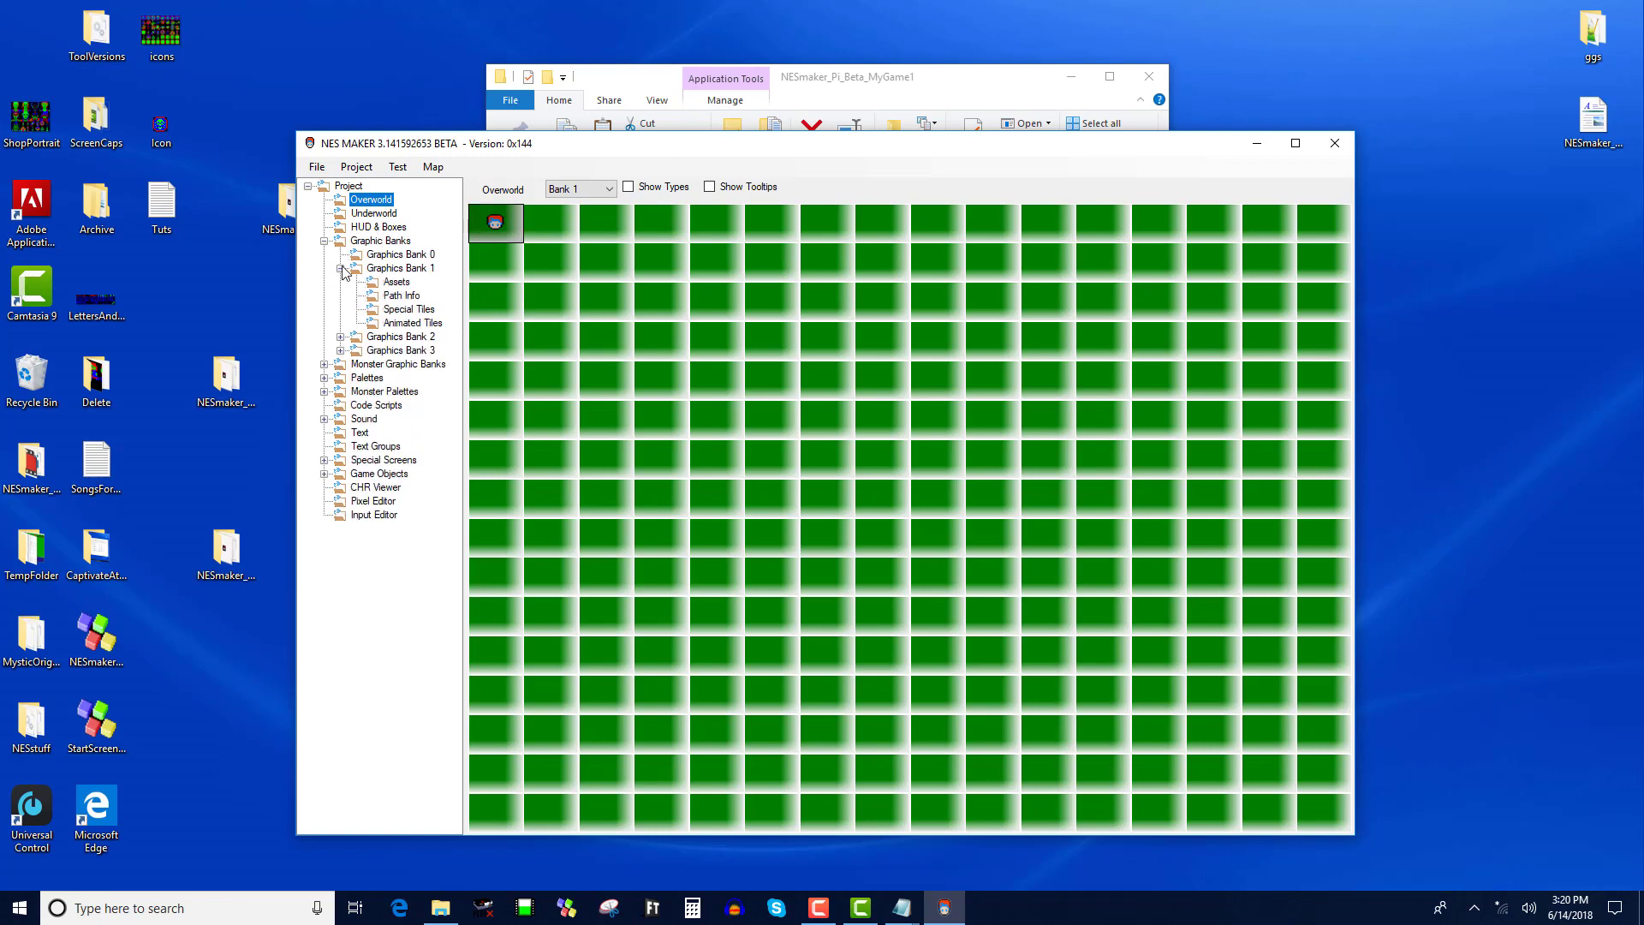
pyautogui.click(324, 365)
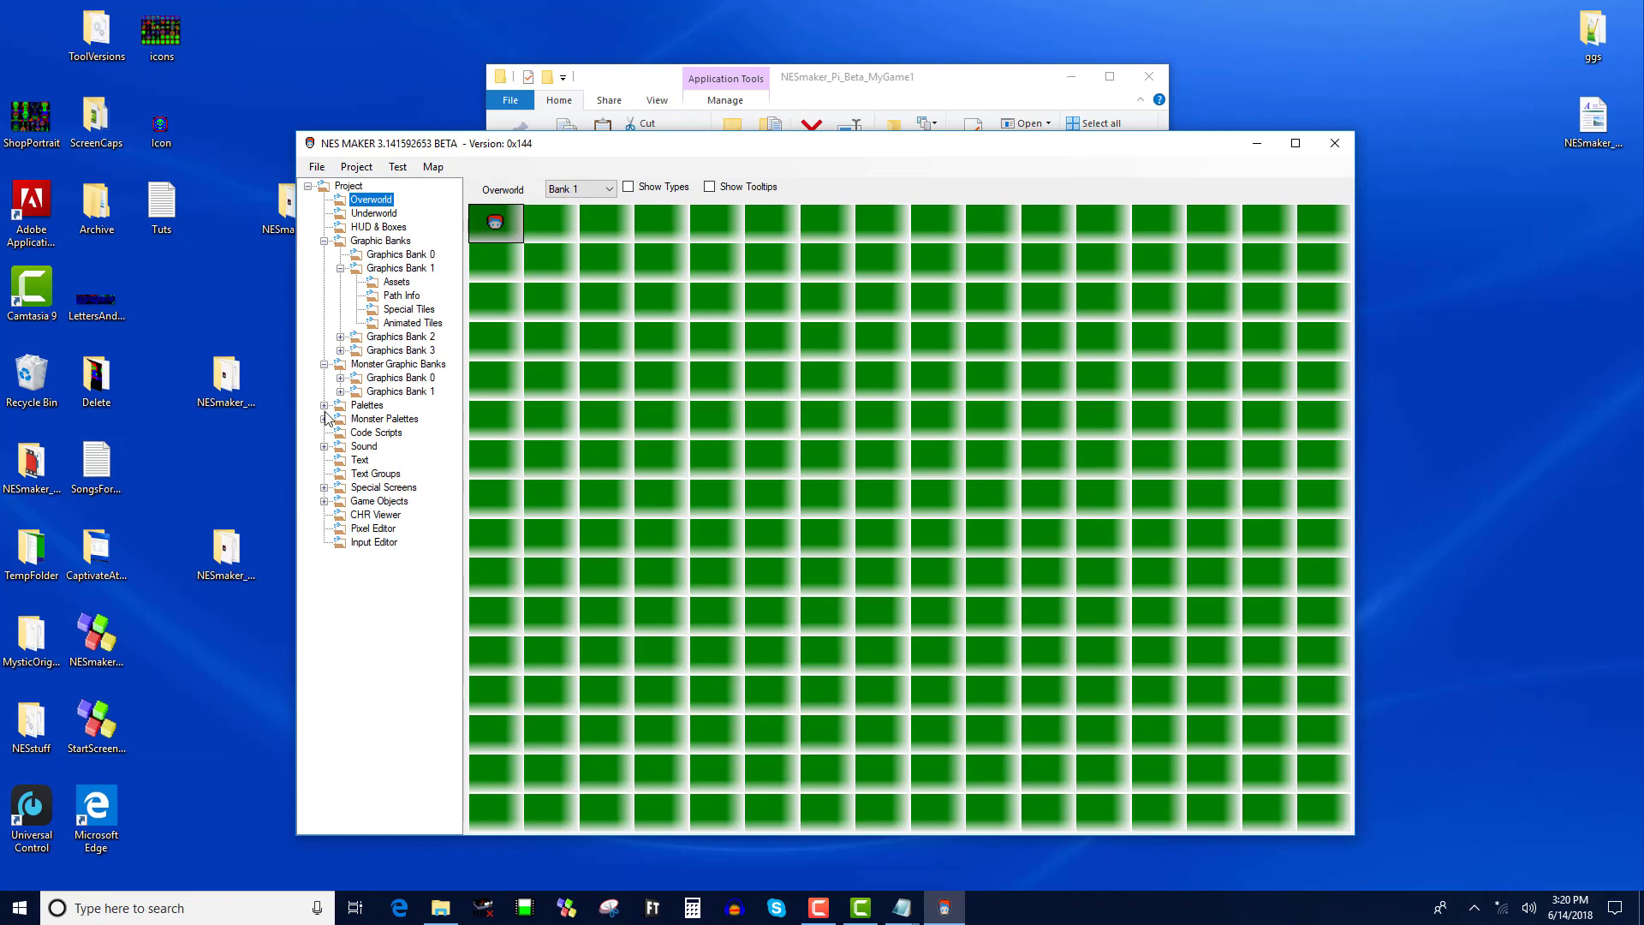
pyautogui.click(488, 452)
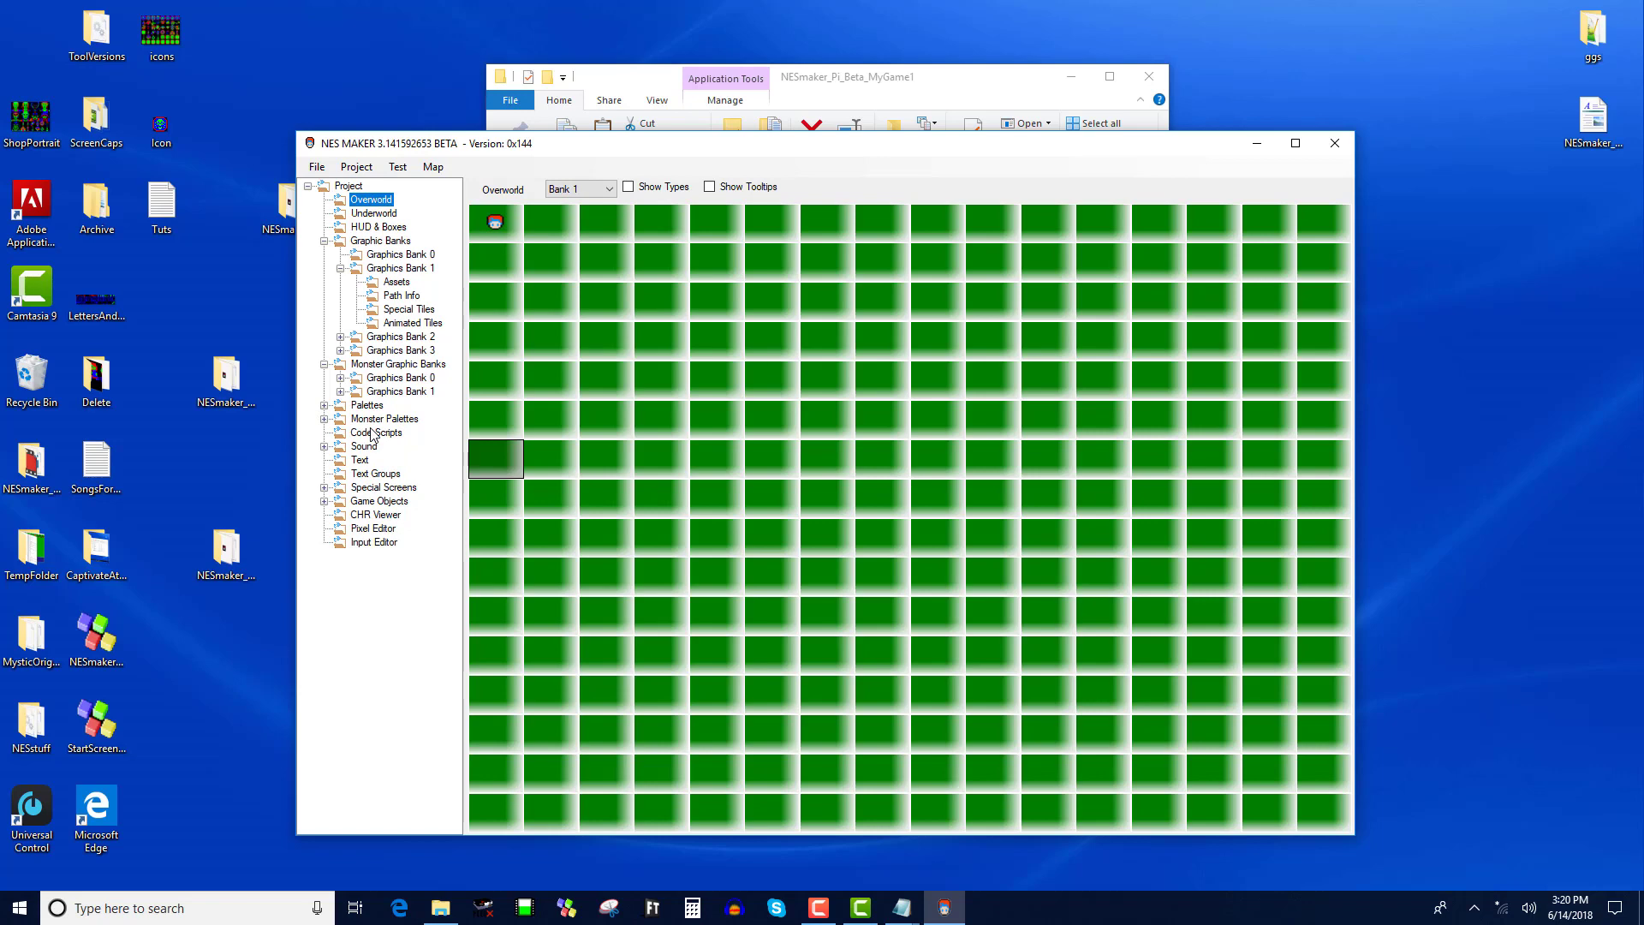
pyautogui.click(325, 447)
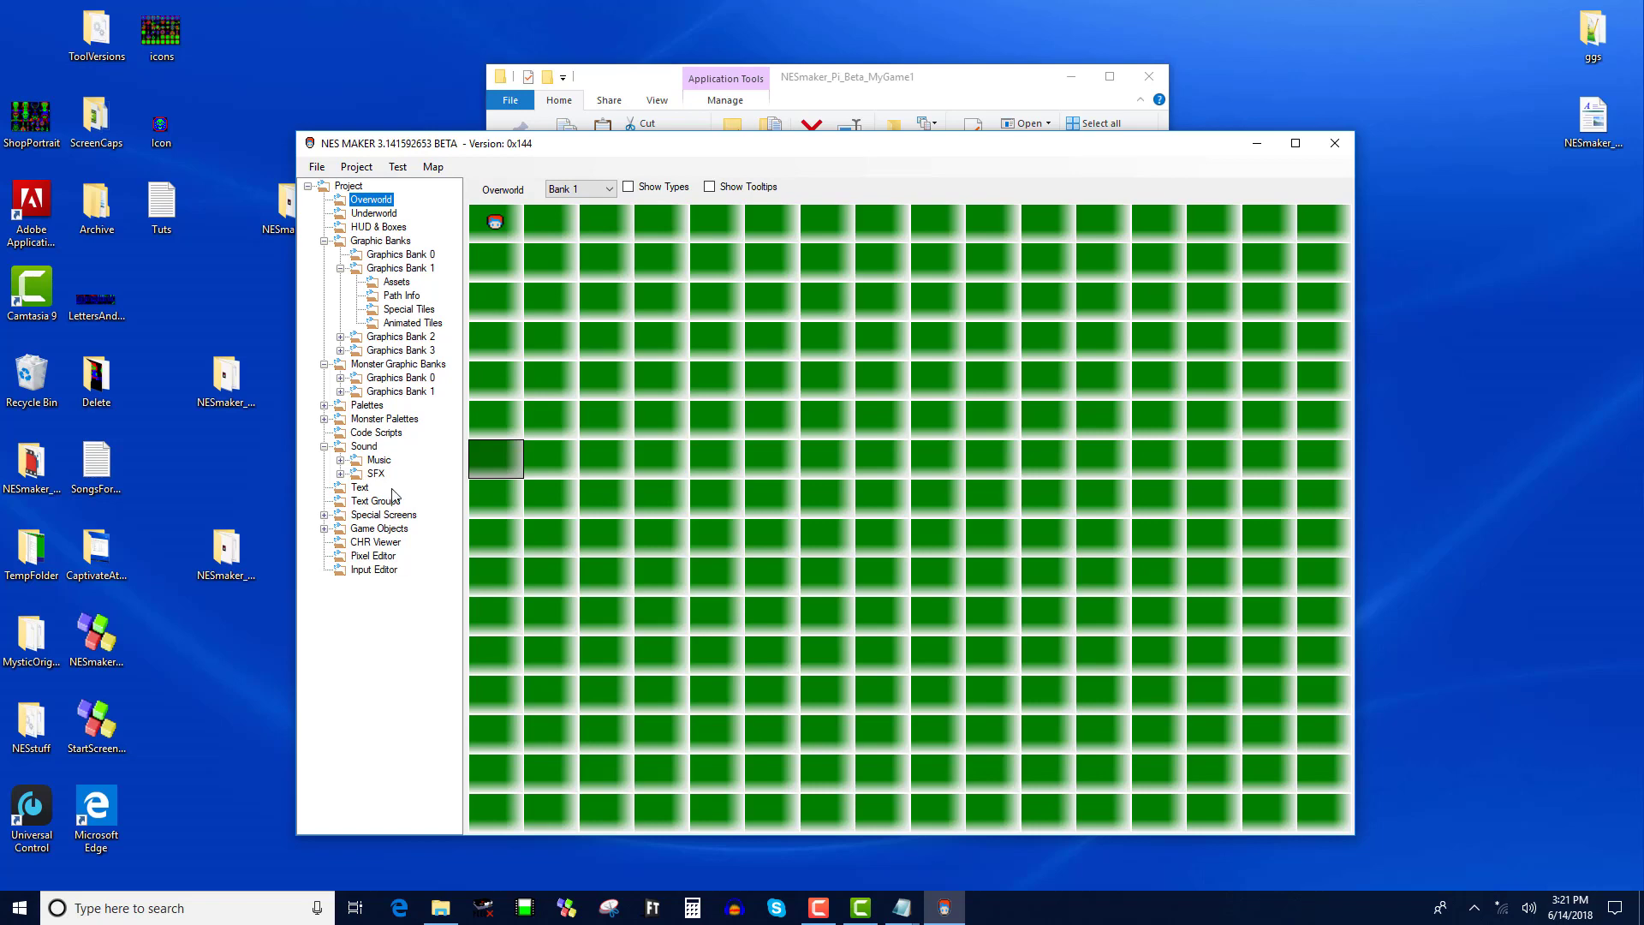
pyautogui.click(325, 516)
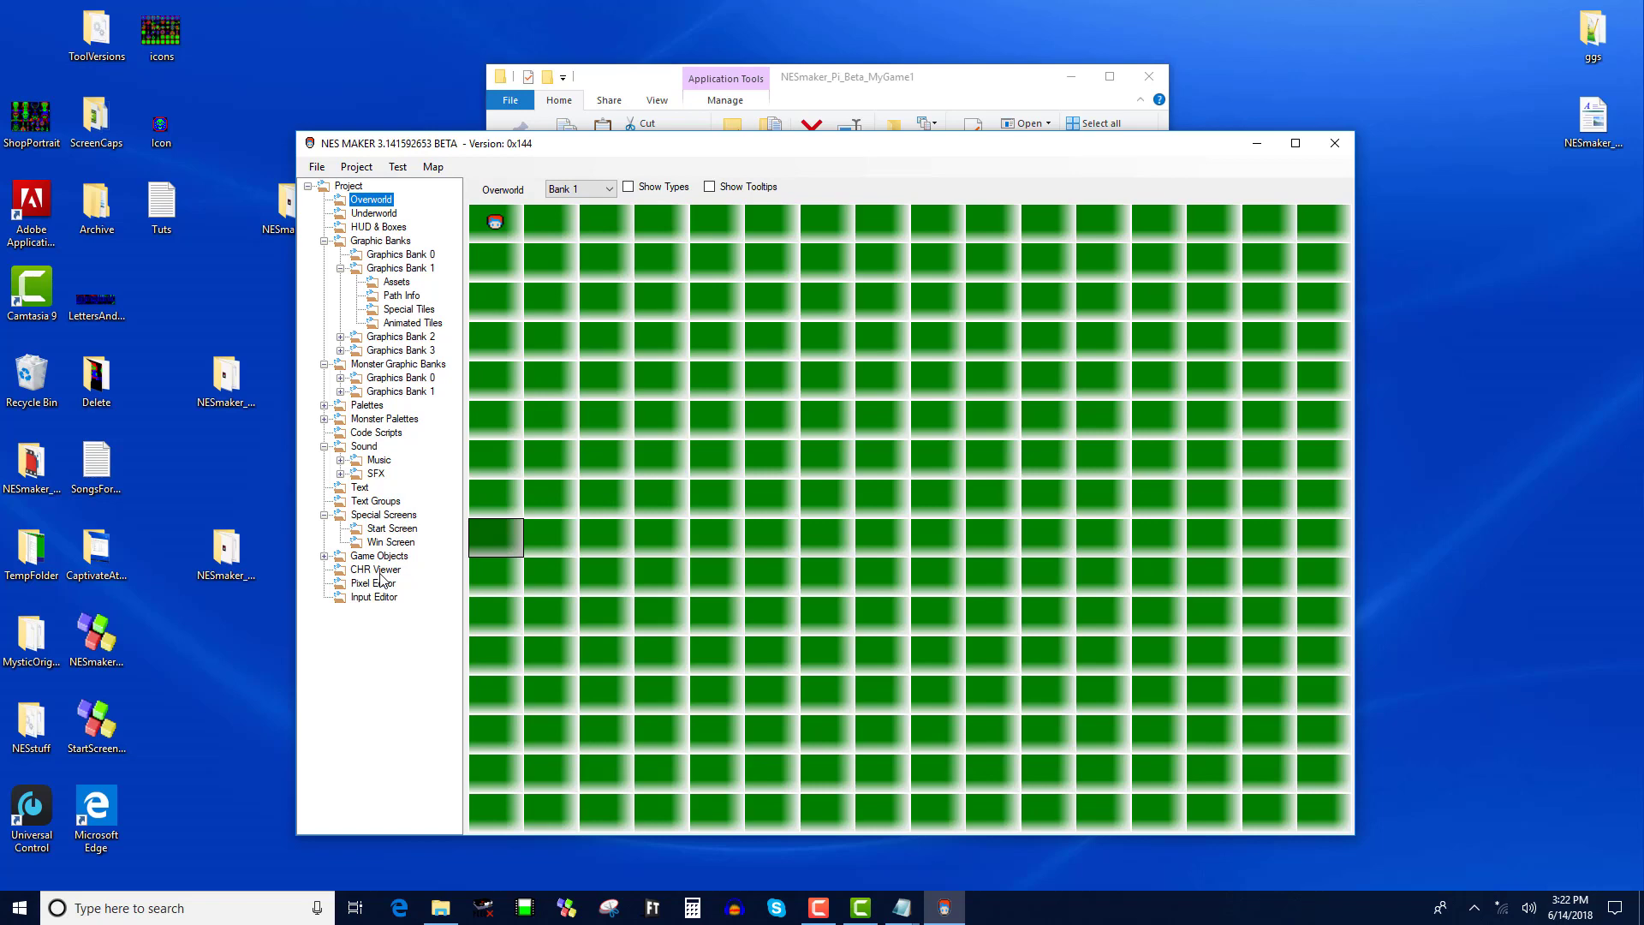
# - Open the Input Editor and check the Game State list without changing it
pyautogui.click(393, 597)
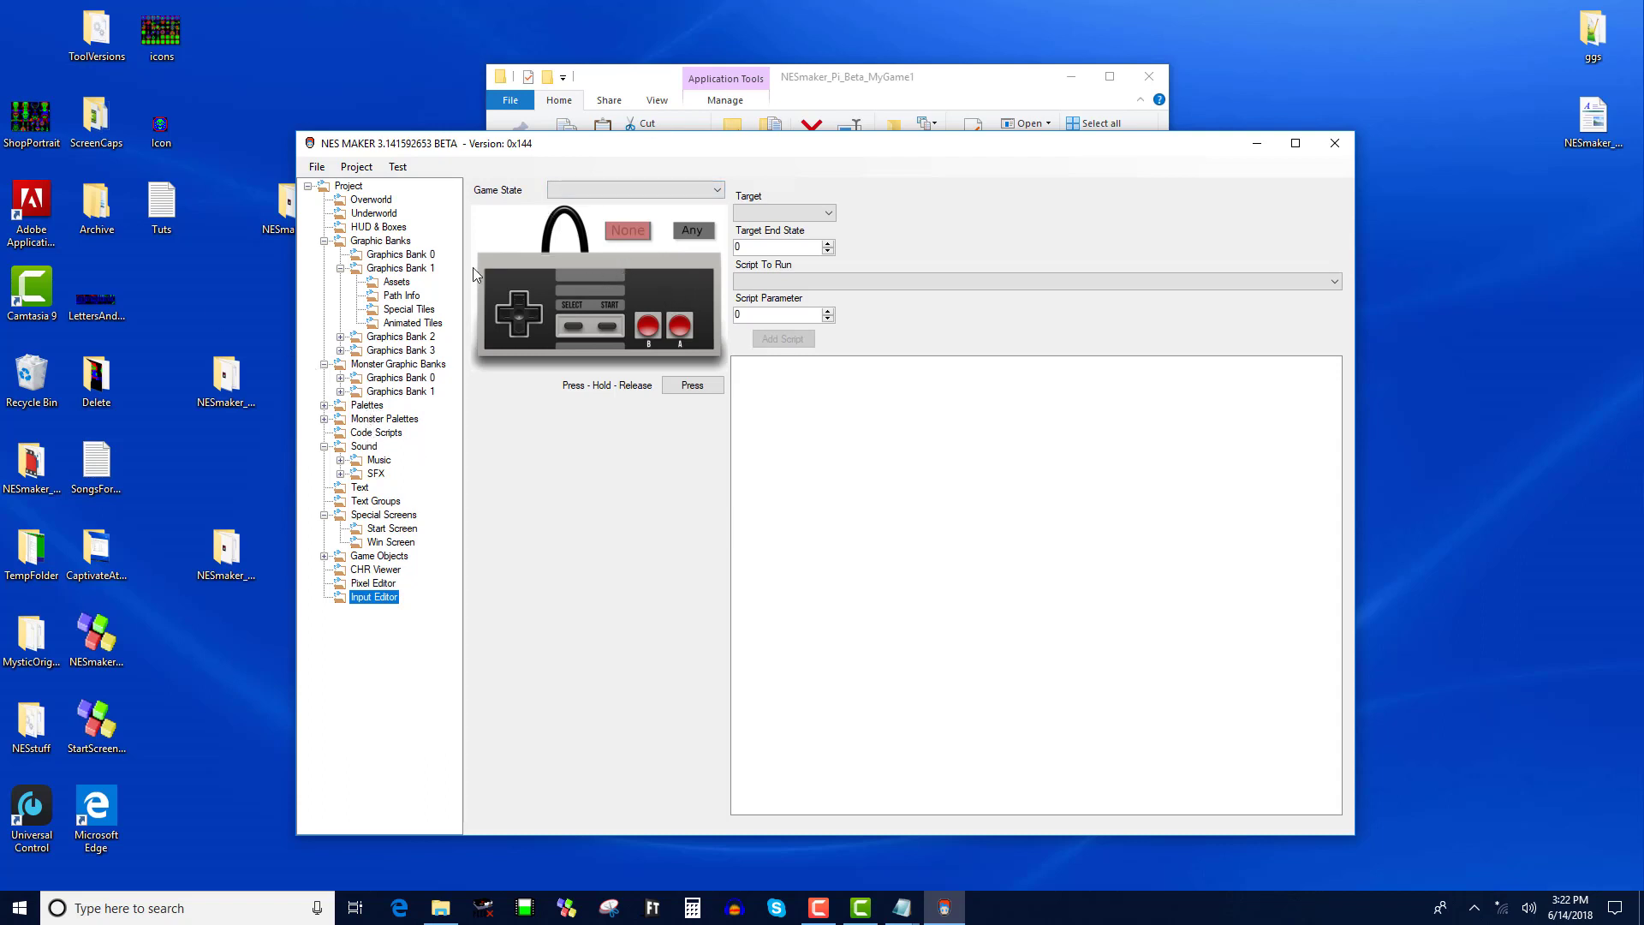
pyautogui.click(681, 190)
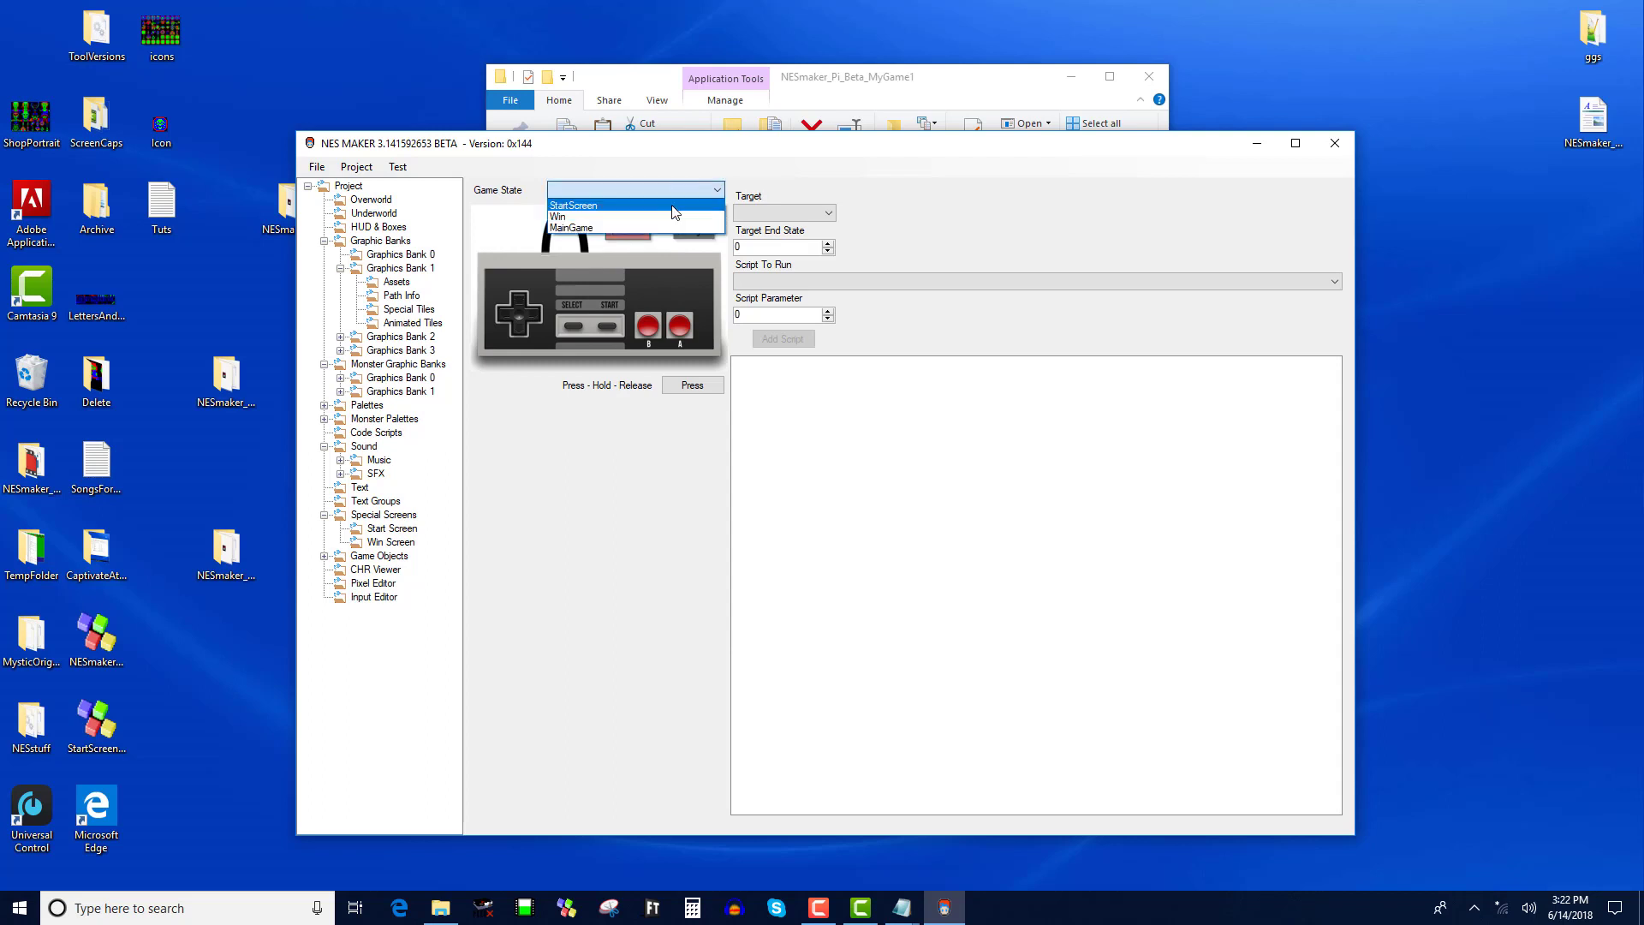
pyautogui.click(892, 193)
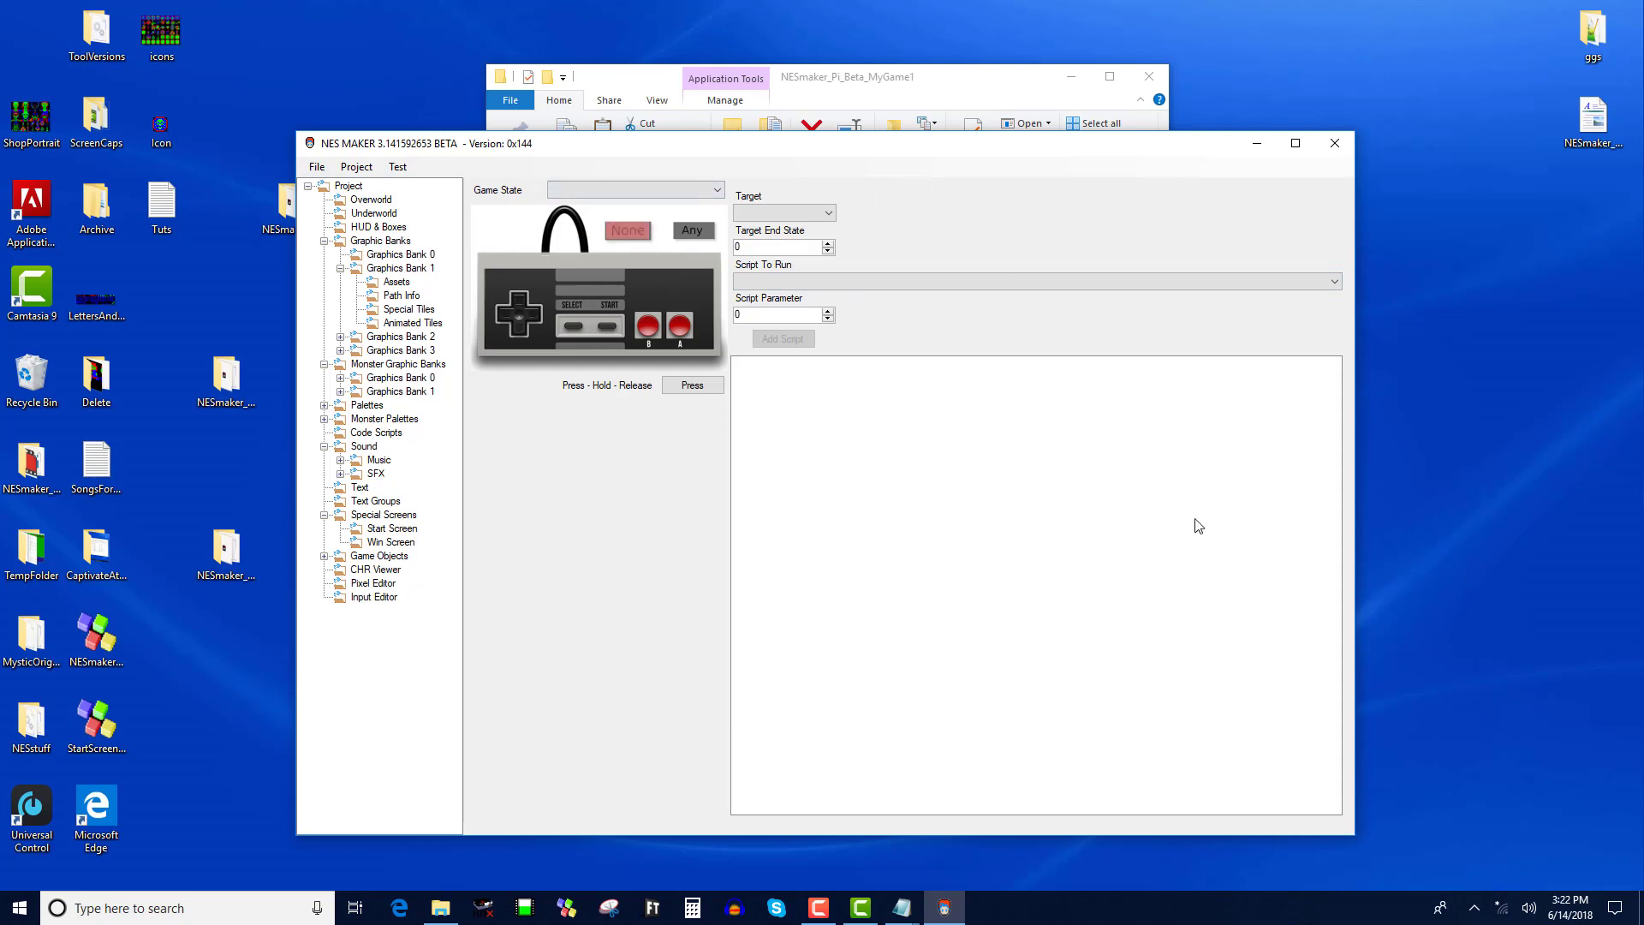
# - Open Graphics Bank 1's Path Info and preview its path tile in Asset Painter
pyautogui.click(388, 297)
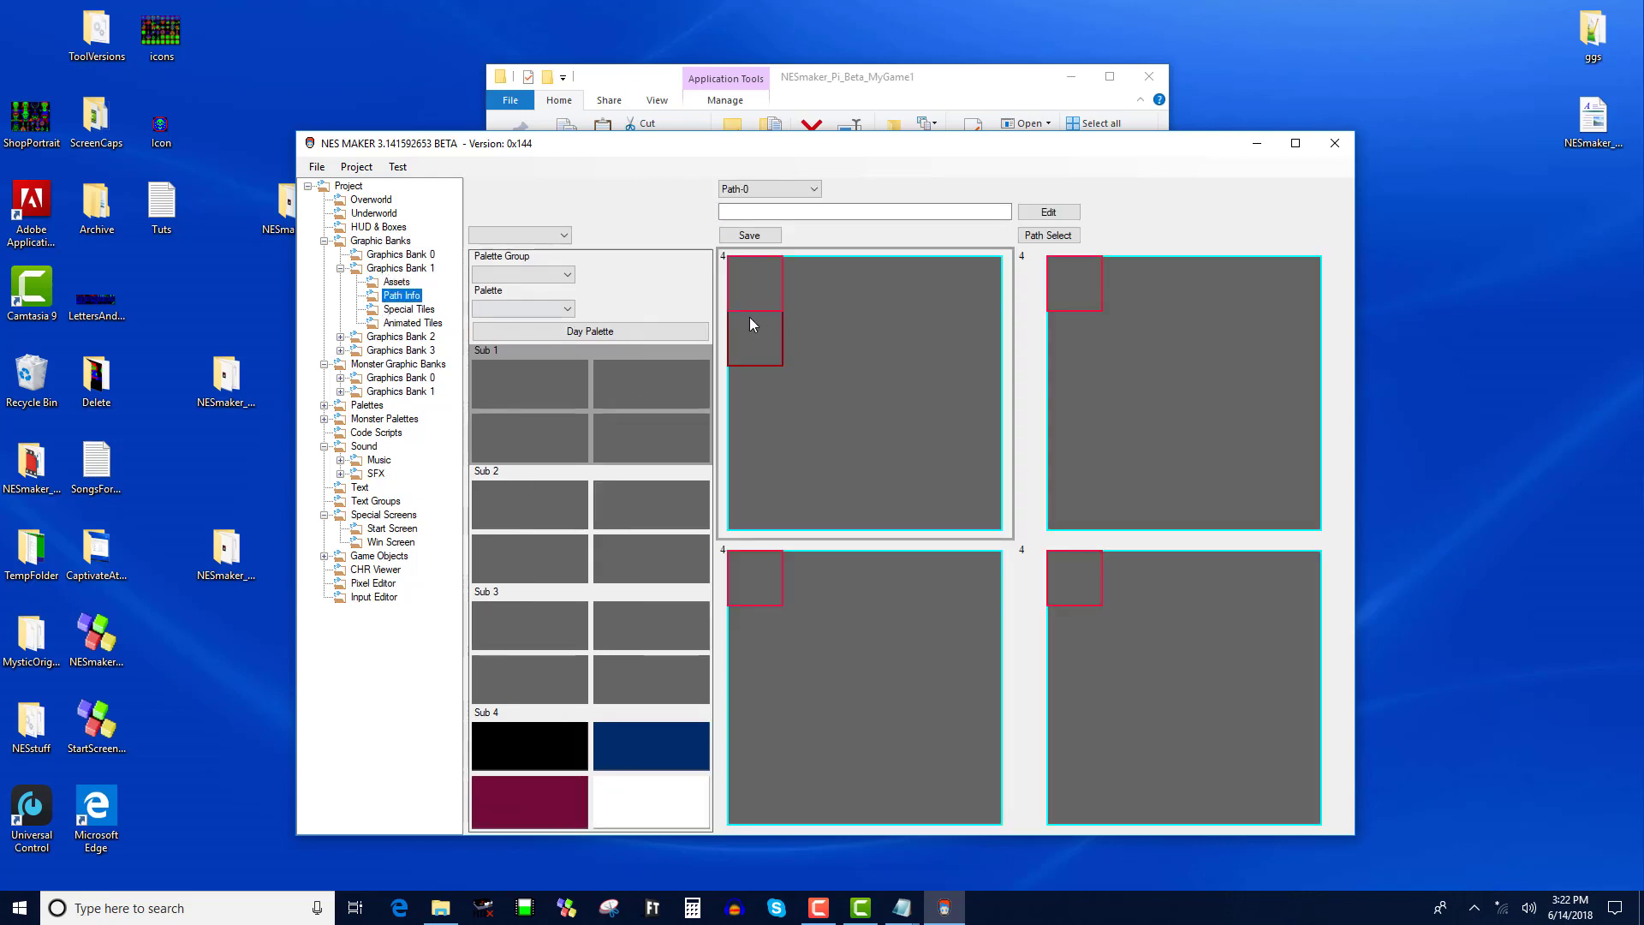
pyautogui.click(1048, 211)
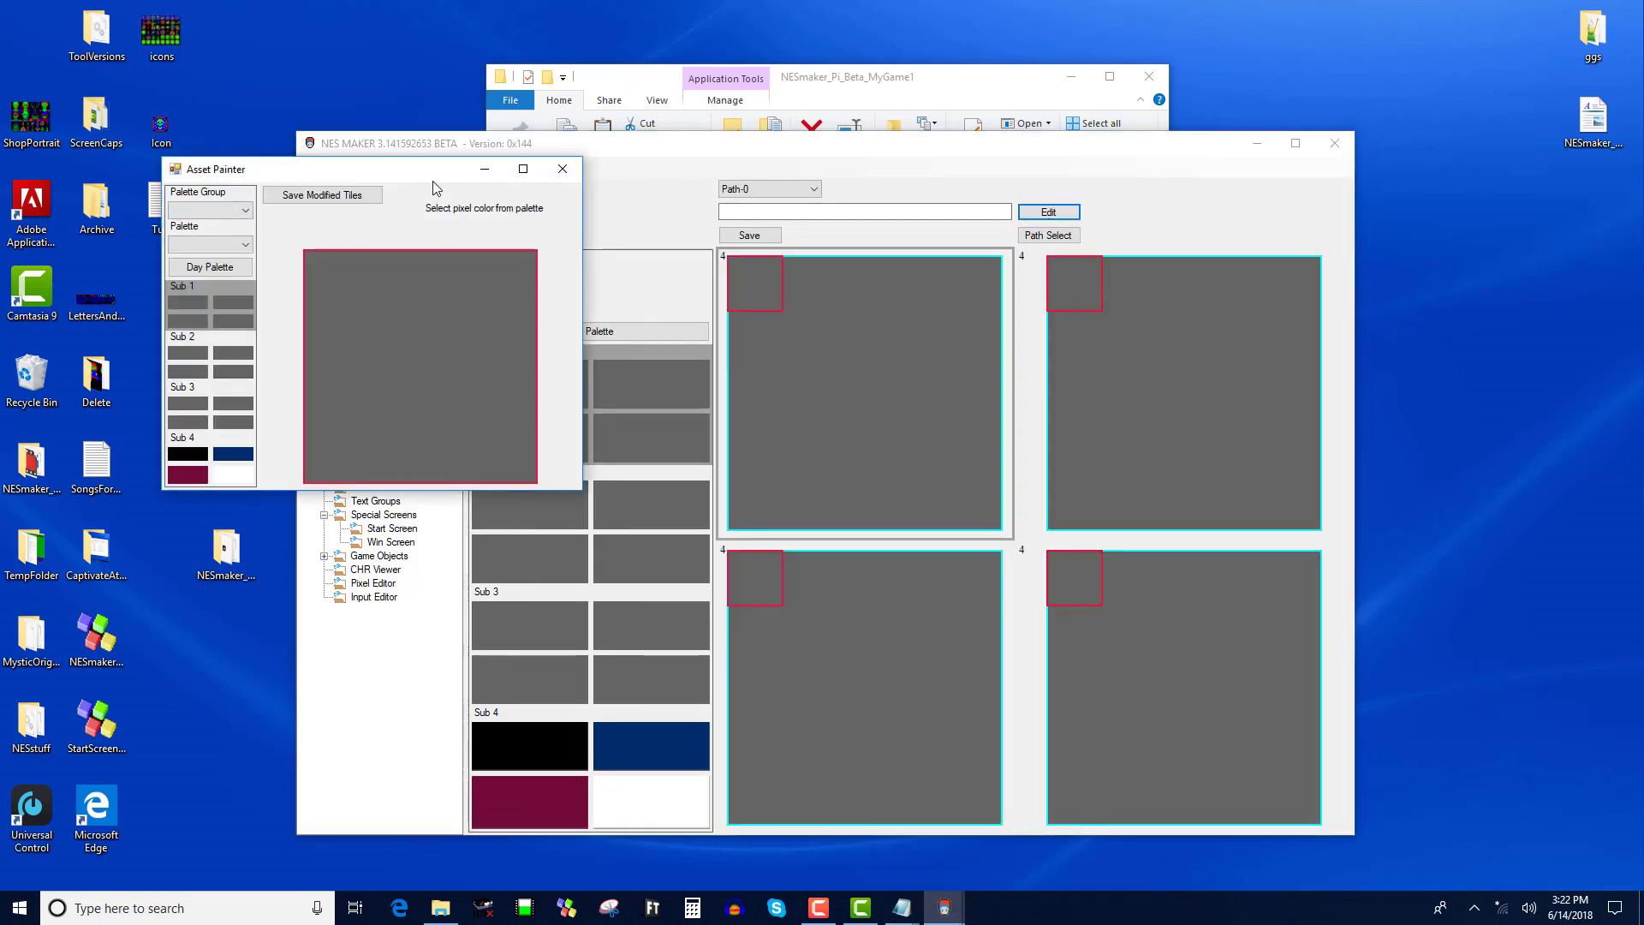
pyautogui.moveTo(433, 181); pyautogui.dragTo(889, 389)
pyautogui.click(667, 170)
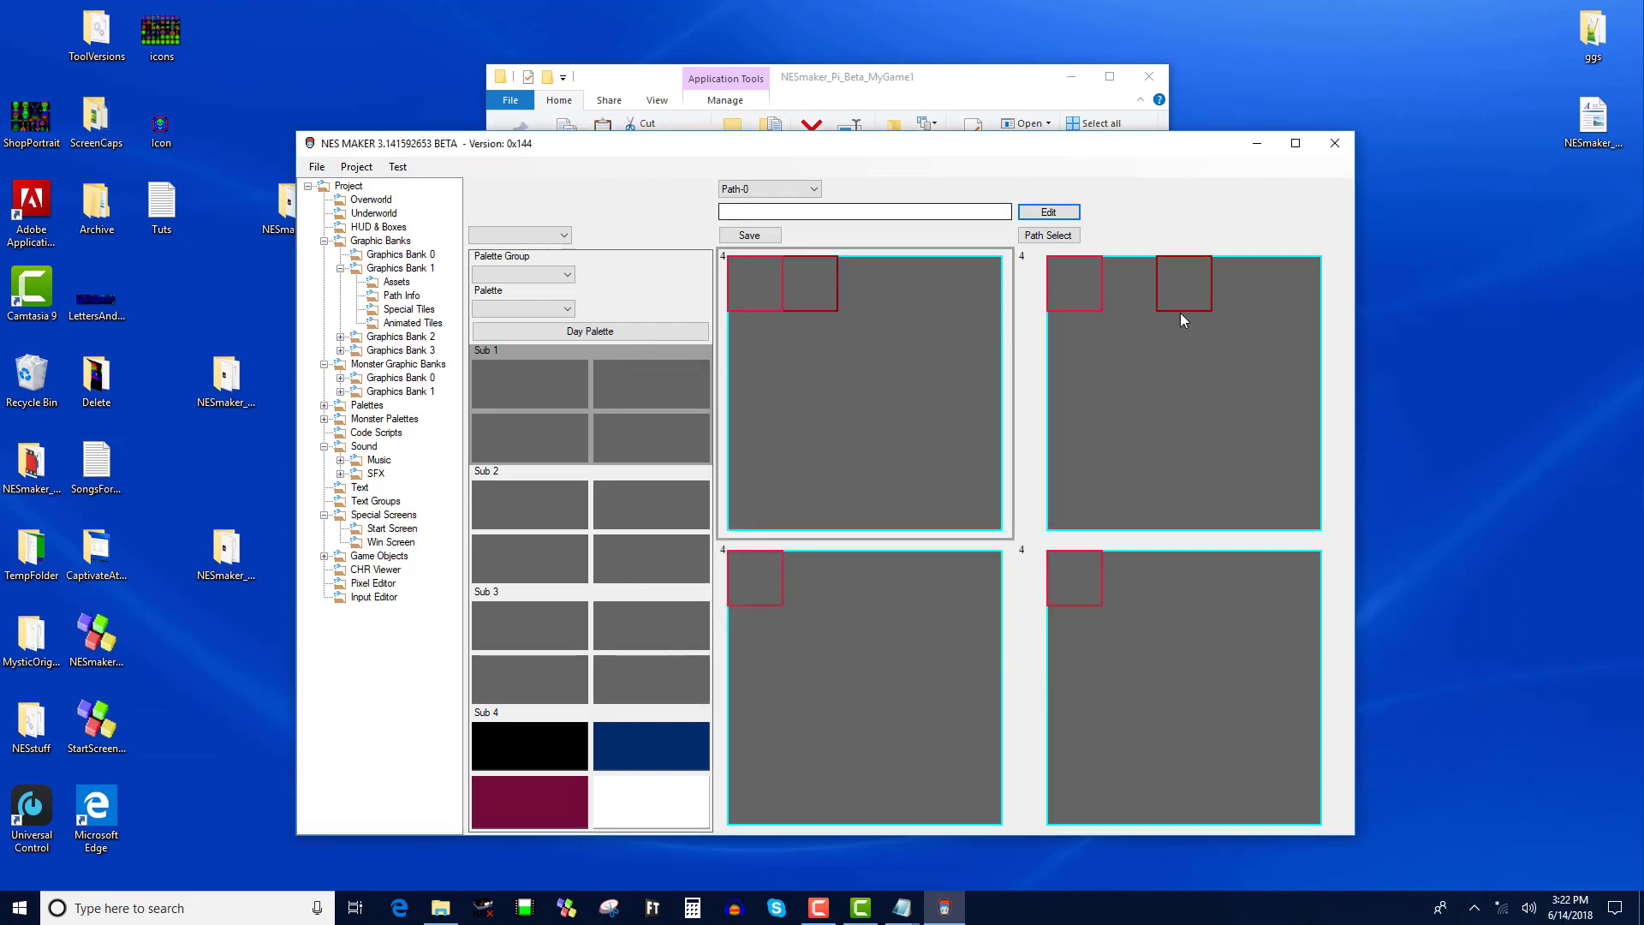
pyautogui.click(318, 169)
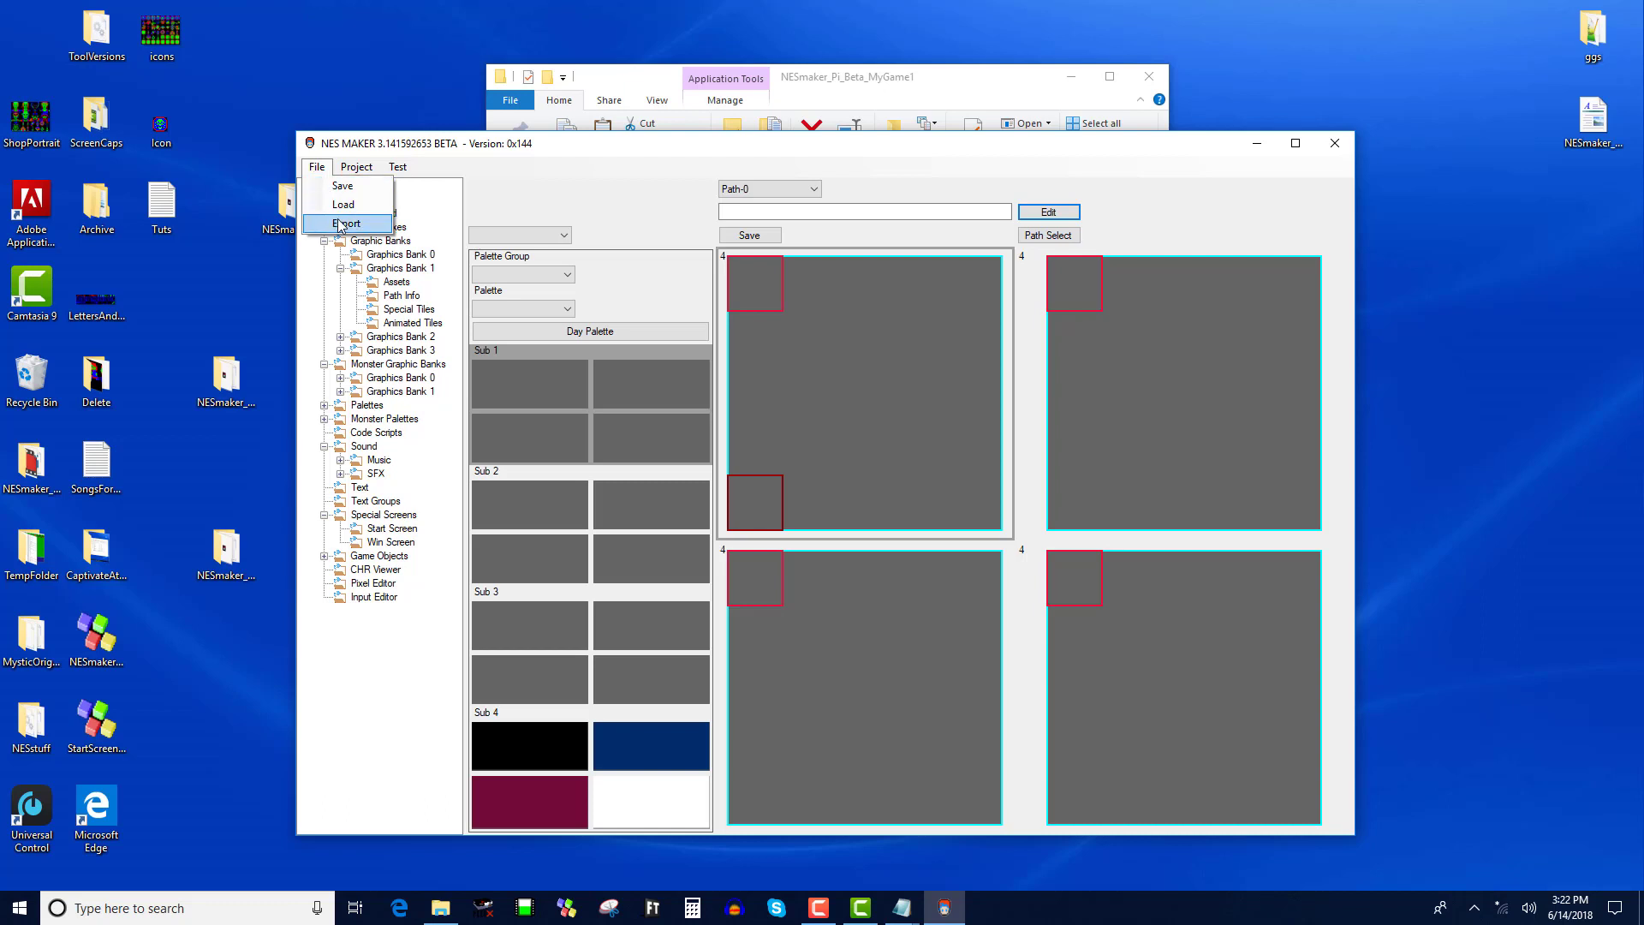
# - Browse the 84 bitmaps in the project's GraphicAssets folder, then close that Explorer window
pyautogui.click(360, 166)
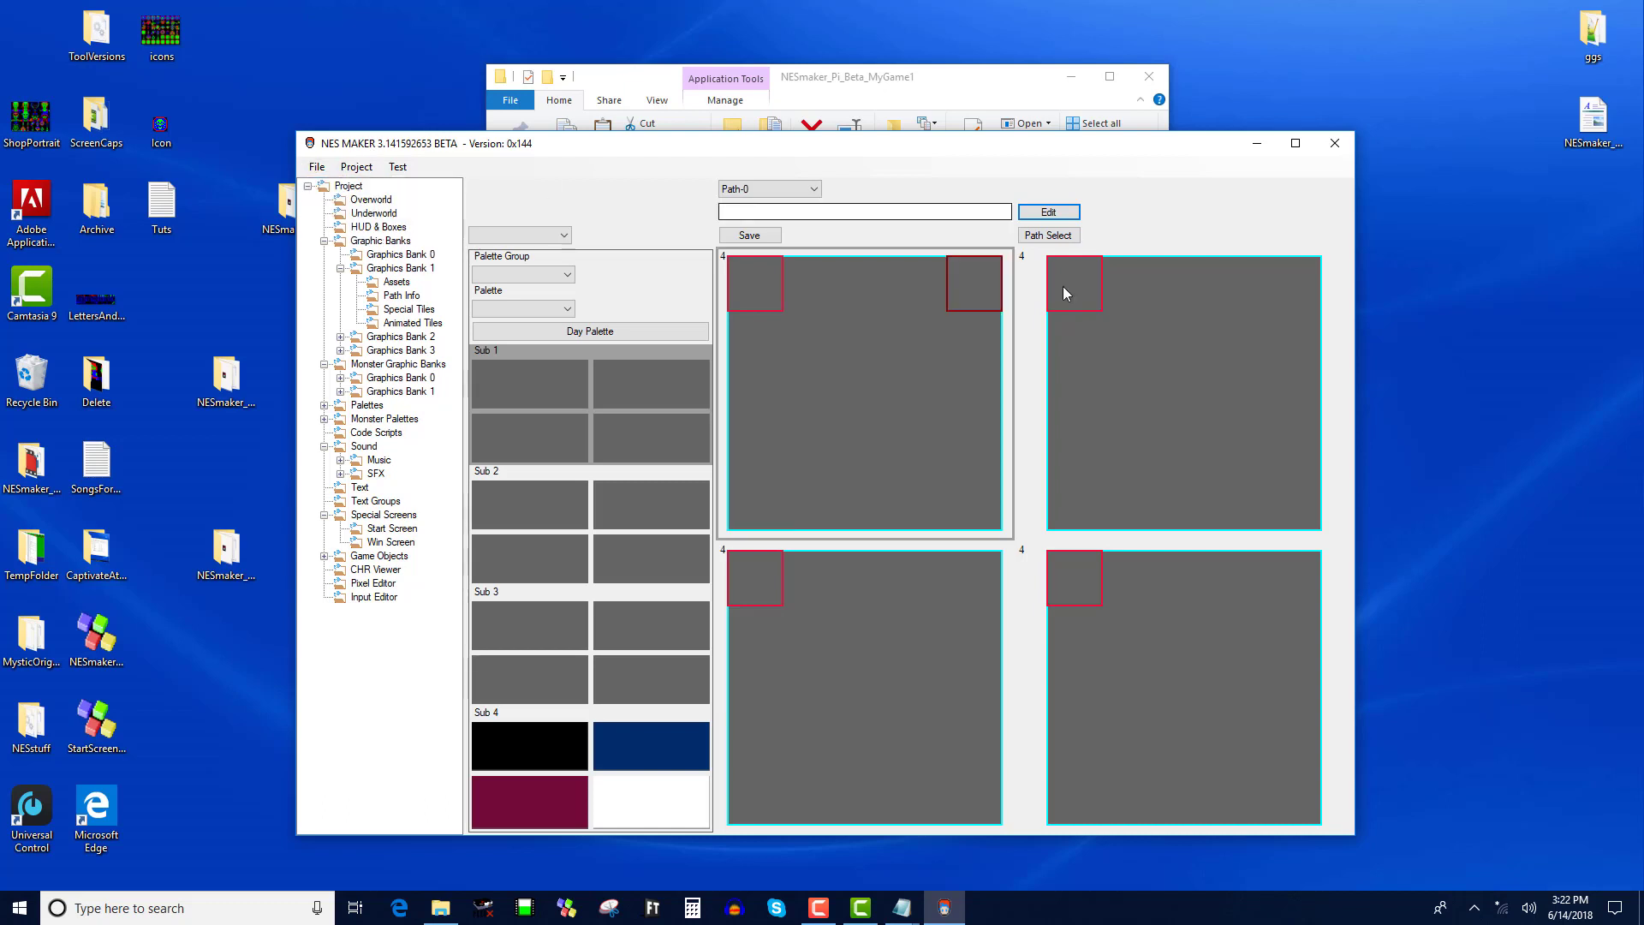
pyautogui.click(1012, 99)
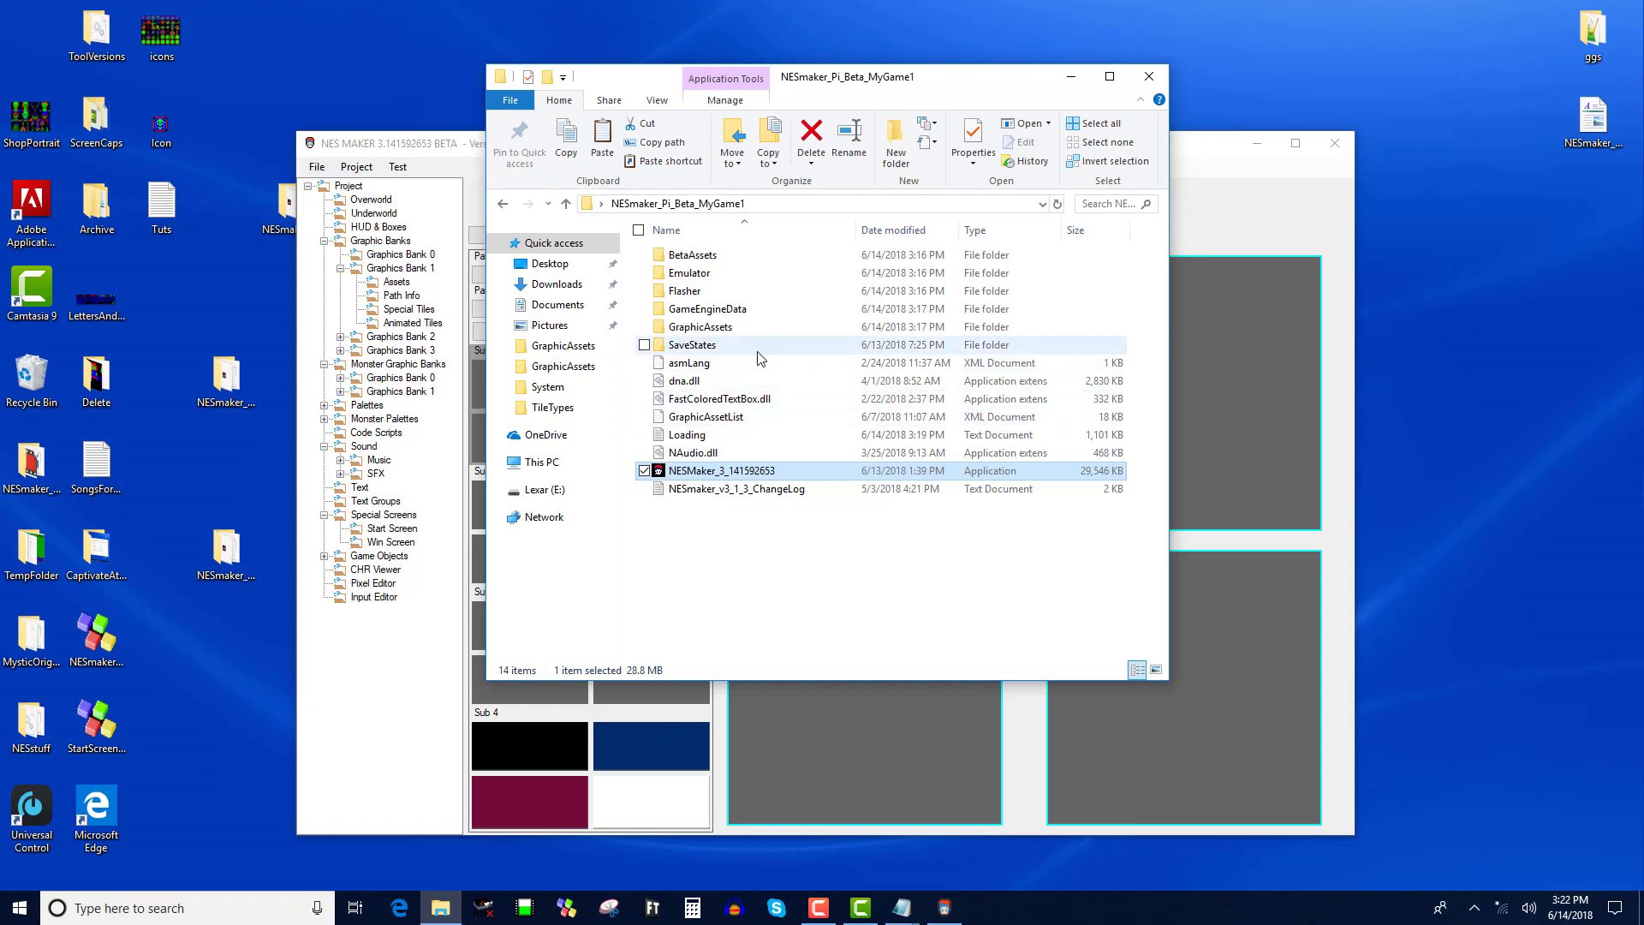
pyautogui.click(719, 328)
pyautogui.doubleClick(719, 328)
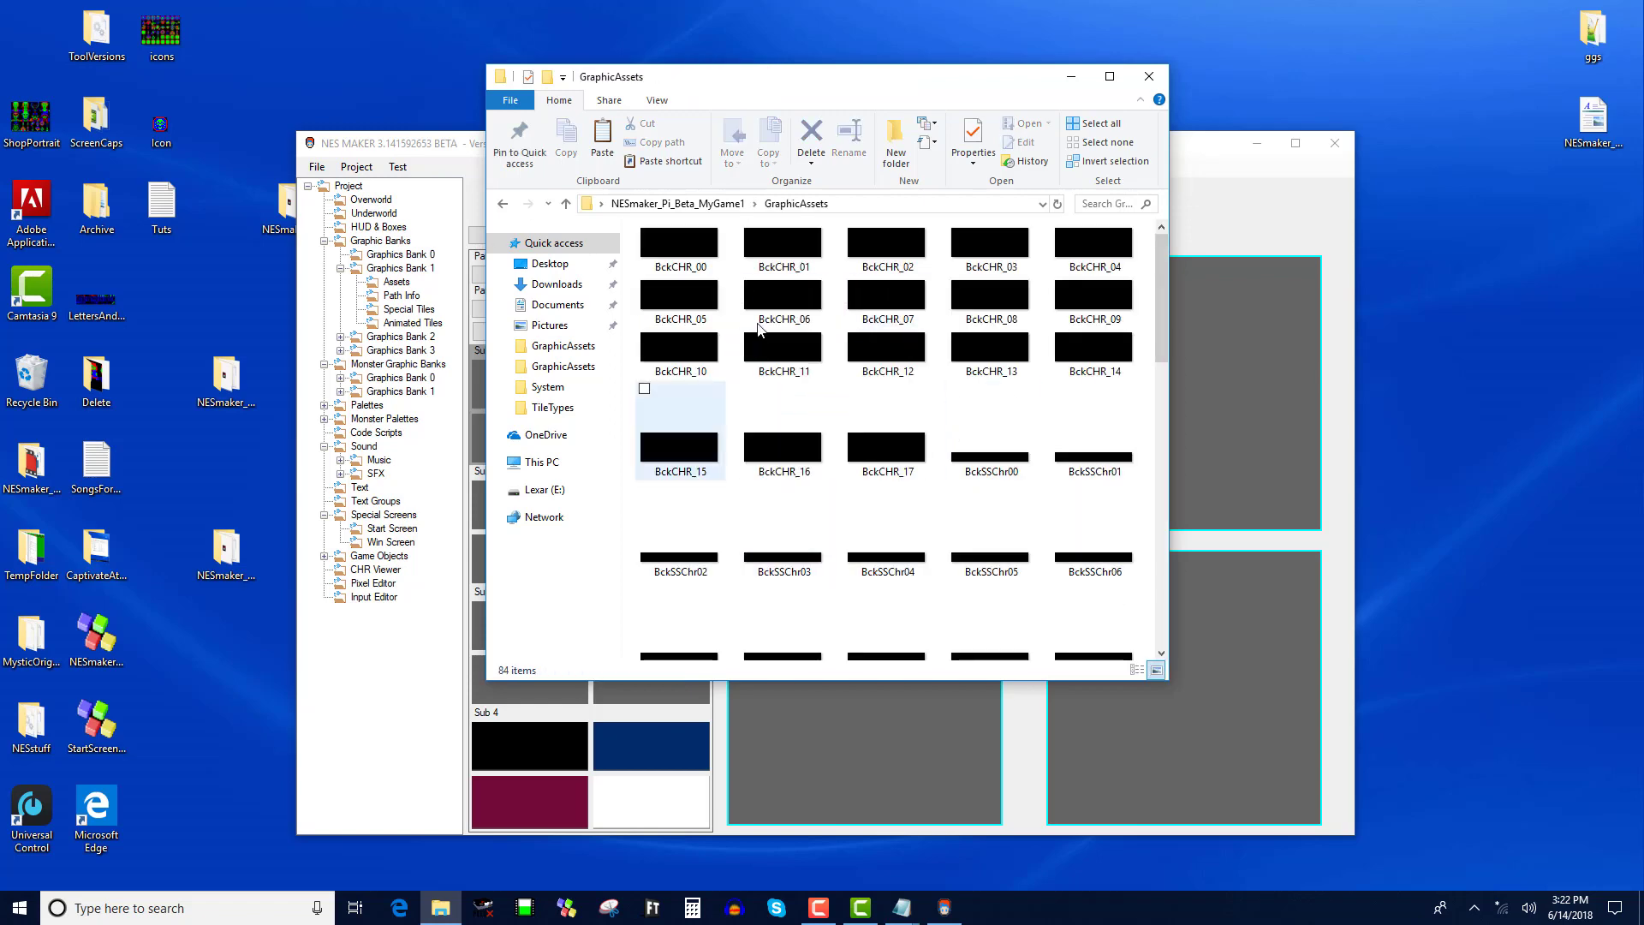
pyautogui.scroll(-10, 1090, 341)
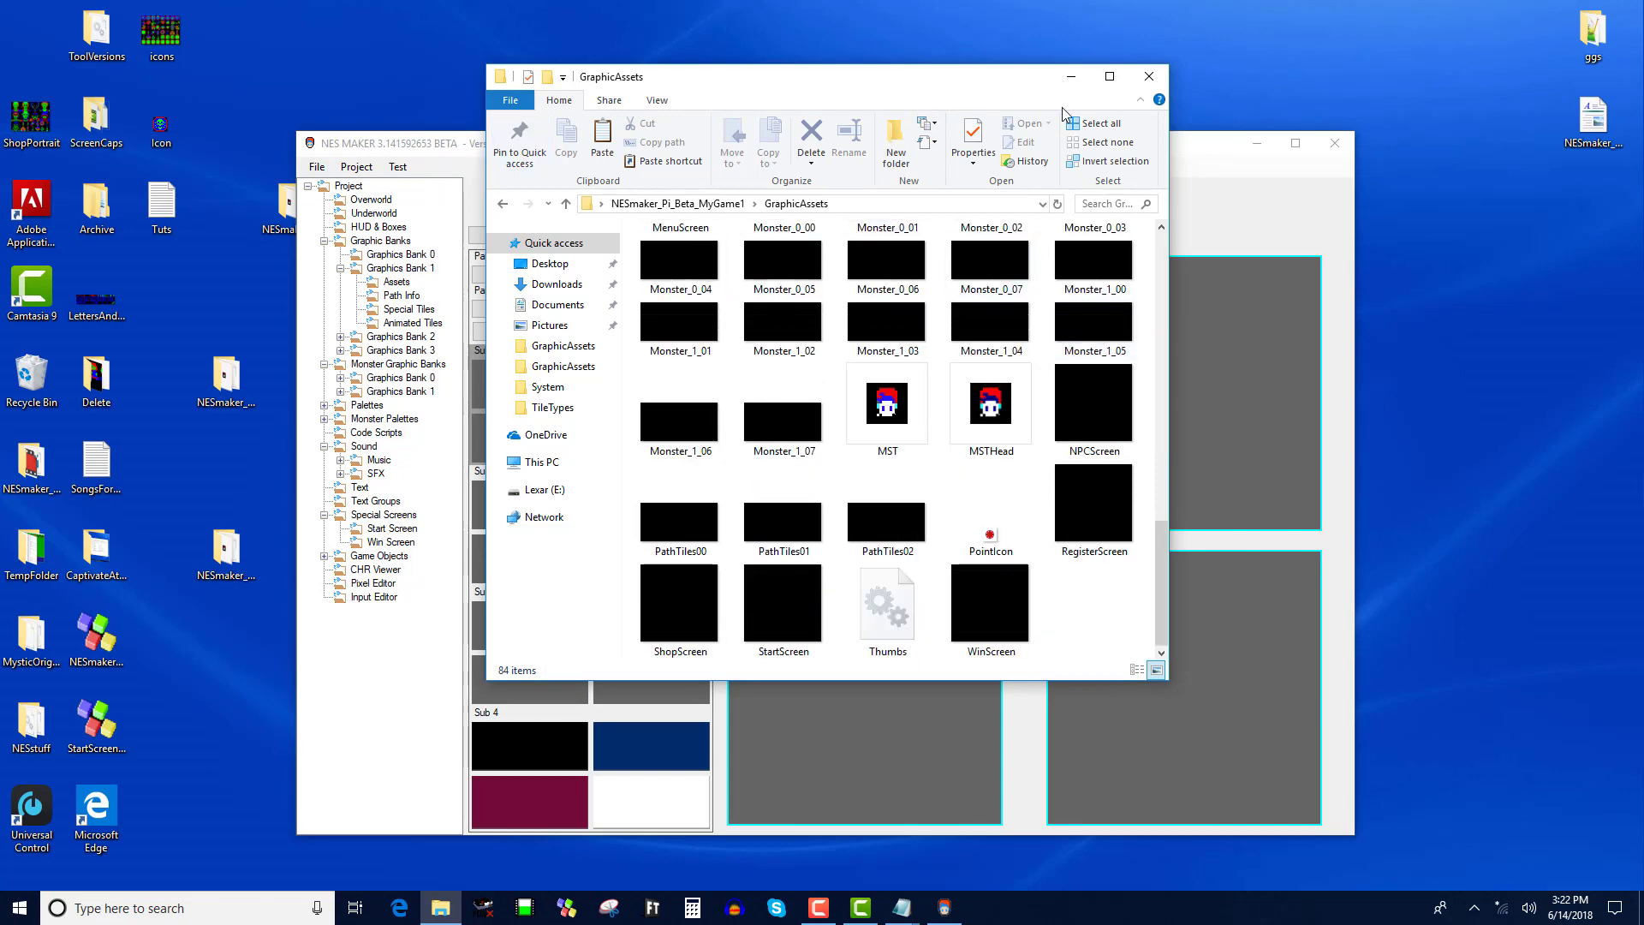
pyautogui.click(1150, 76)
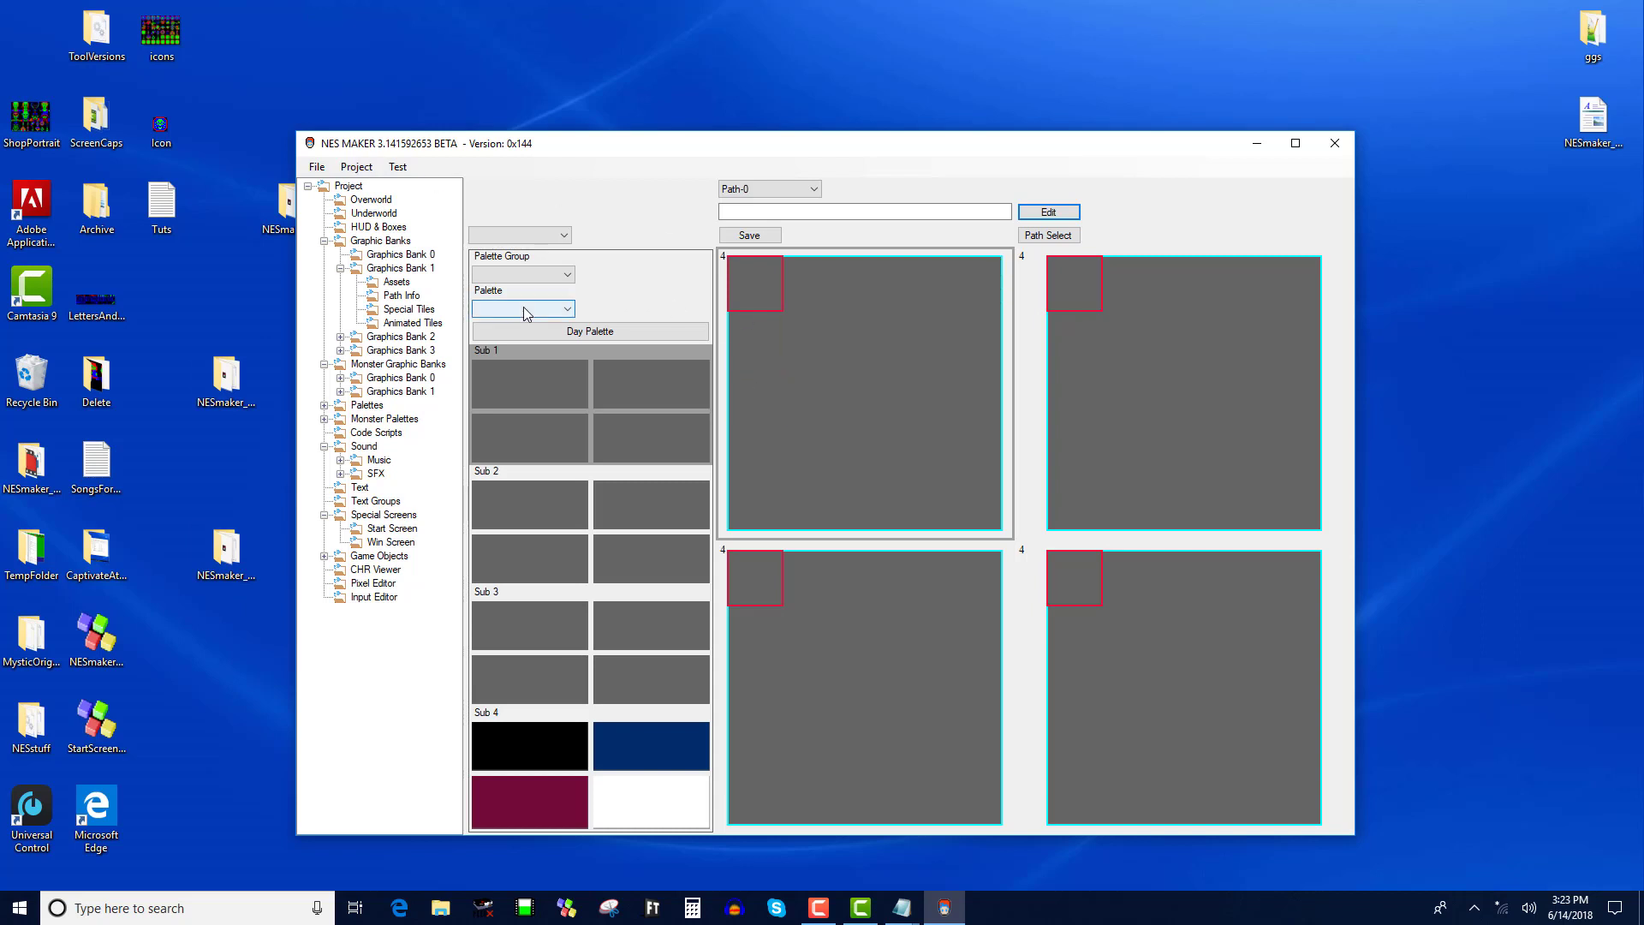
# - Show the Overworld's Bank 1 grid of grass screens, then look over the Map and File menus
pyautogui.click(377, 200)
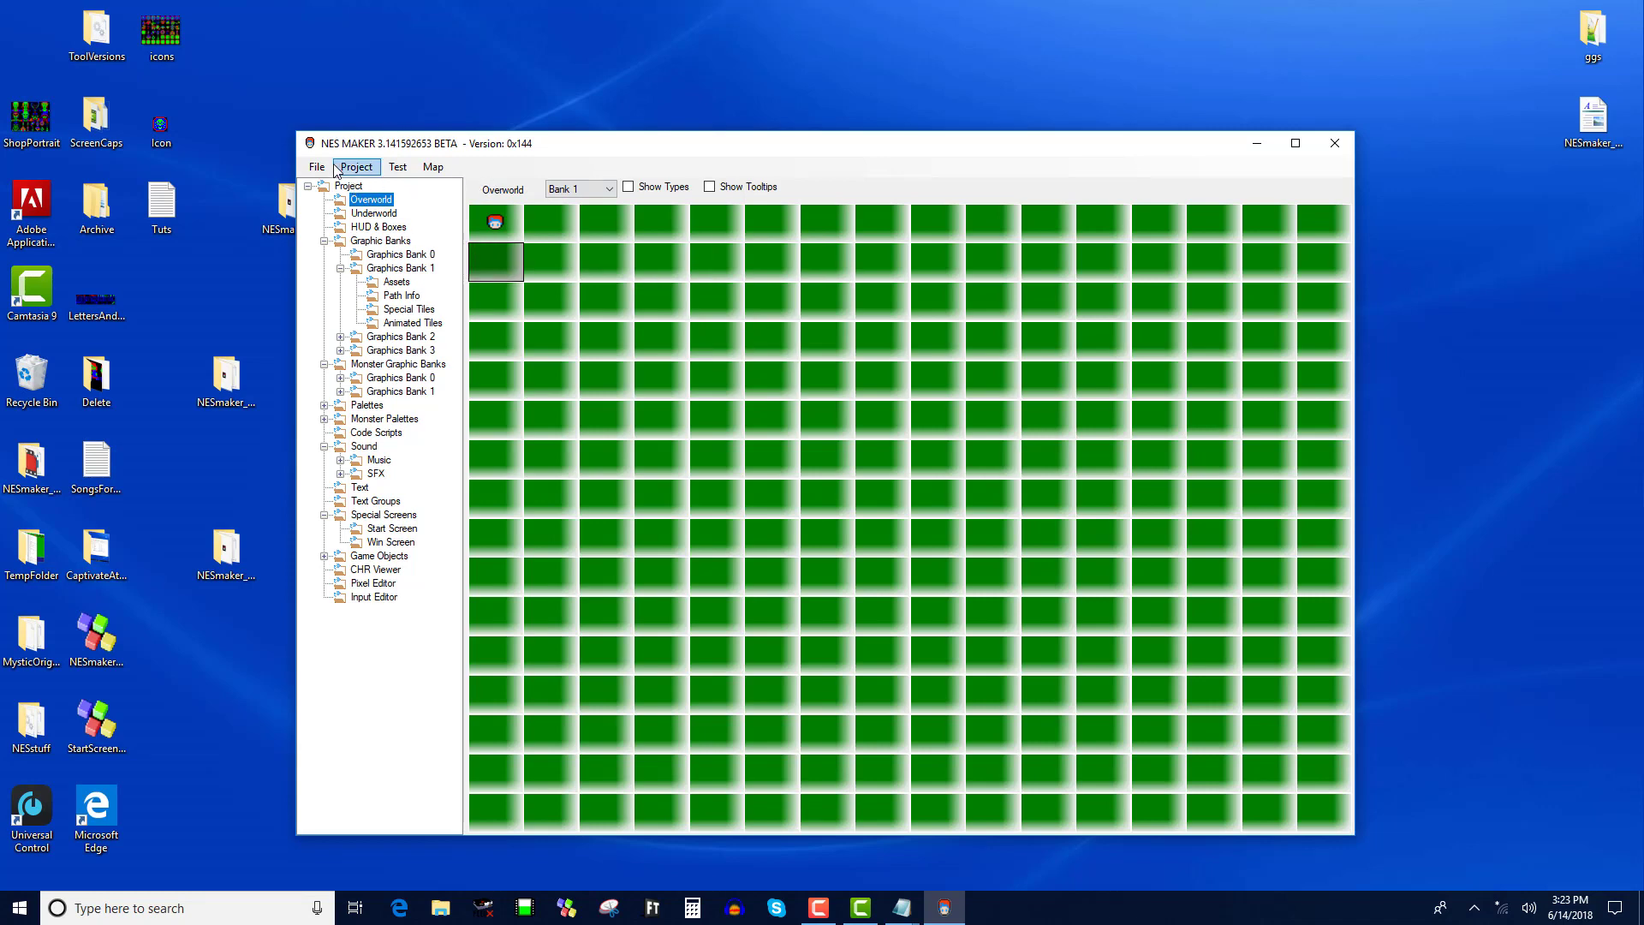
pyautogui.click(433, 169)
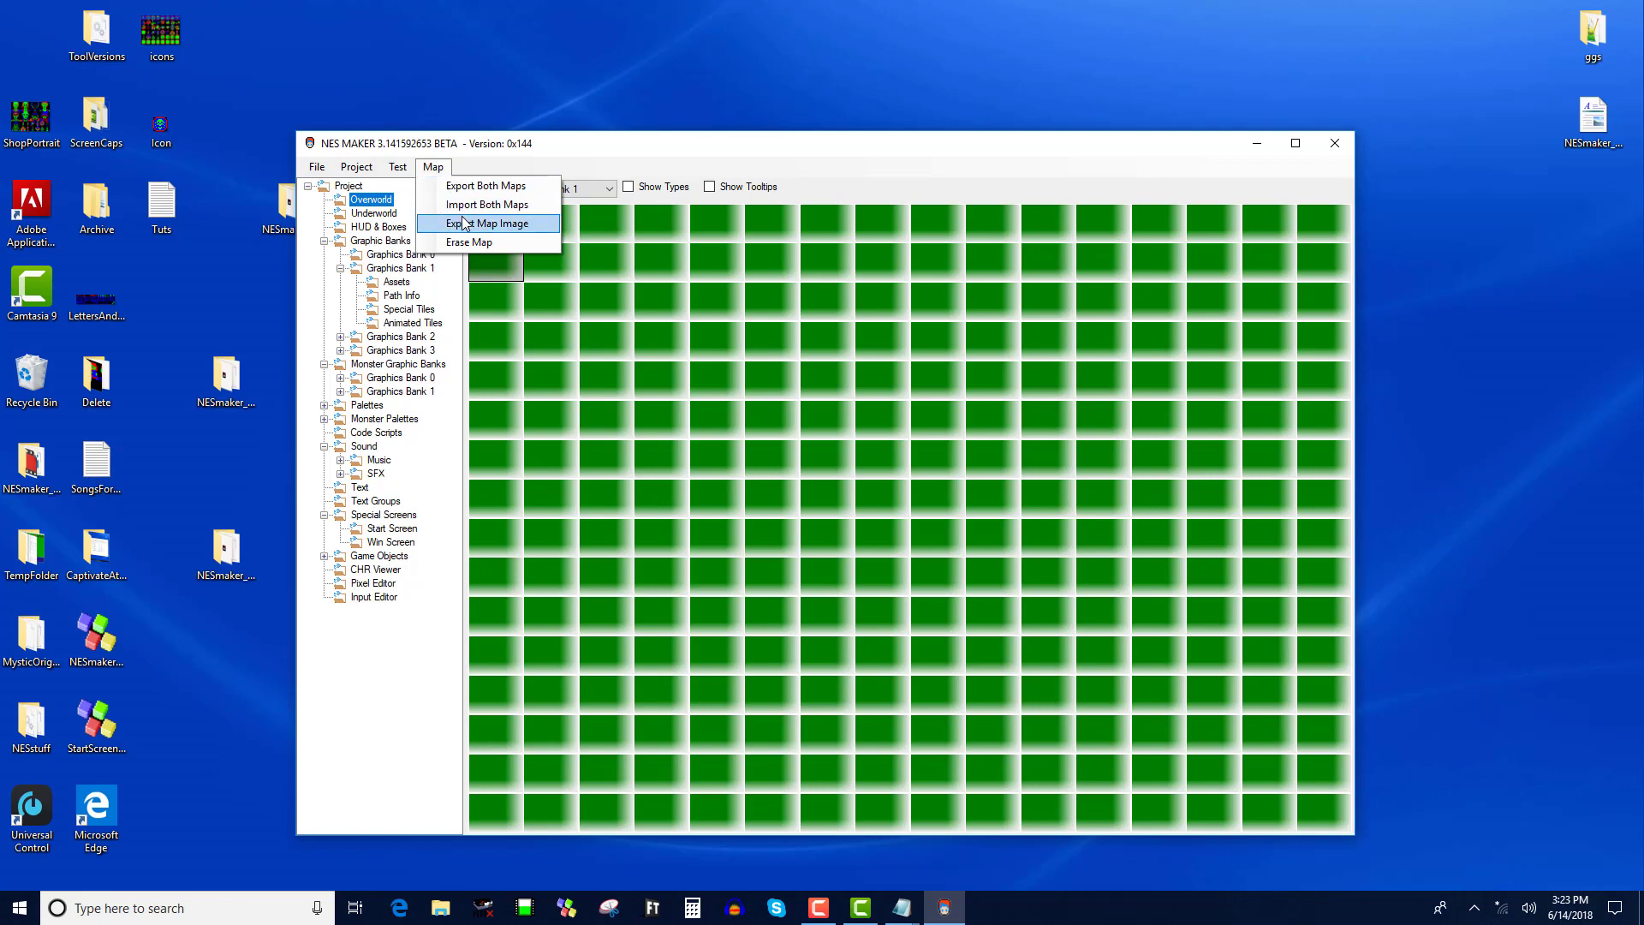
pyautogui.click(358, 170)
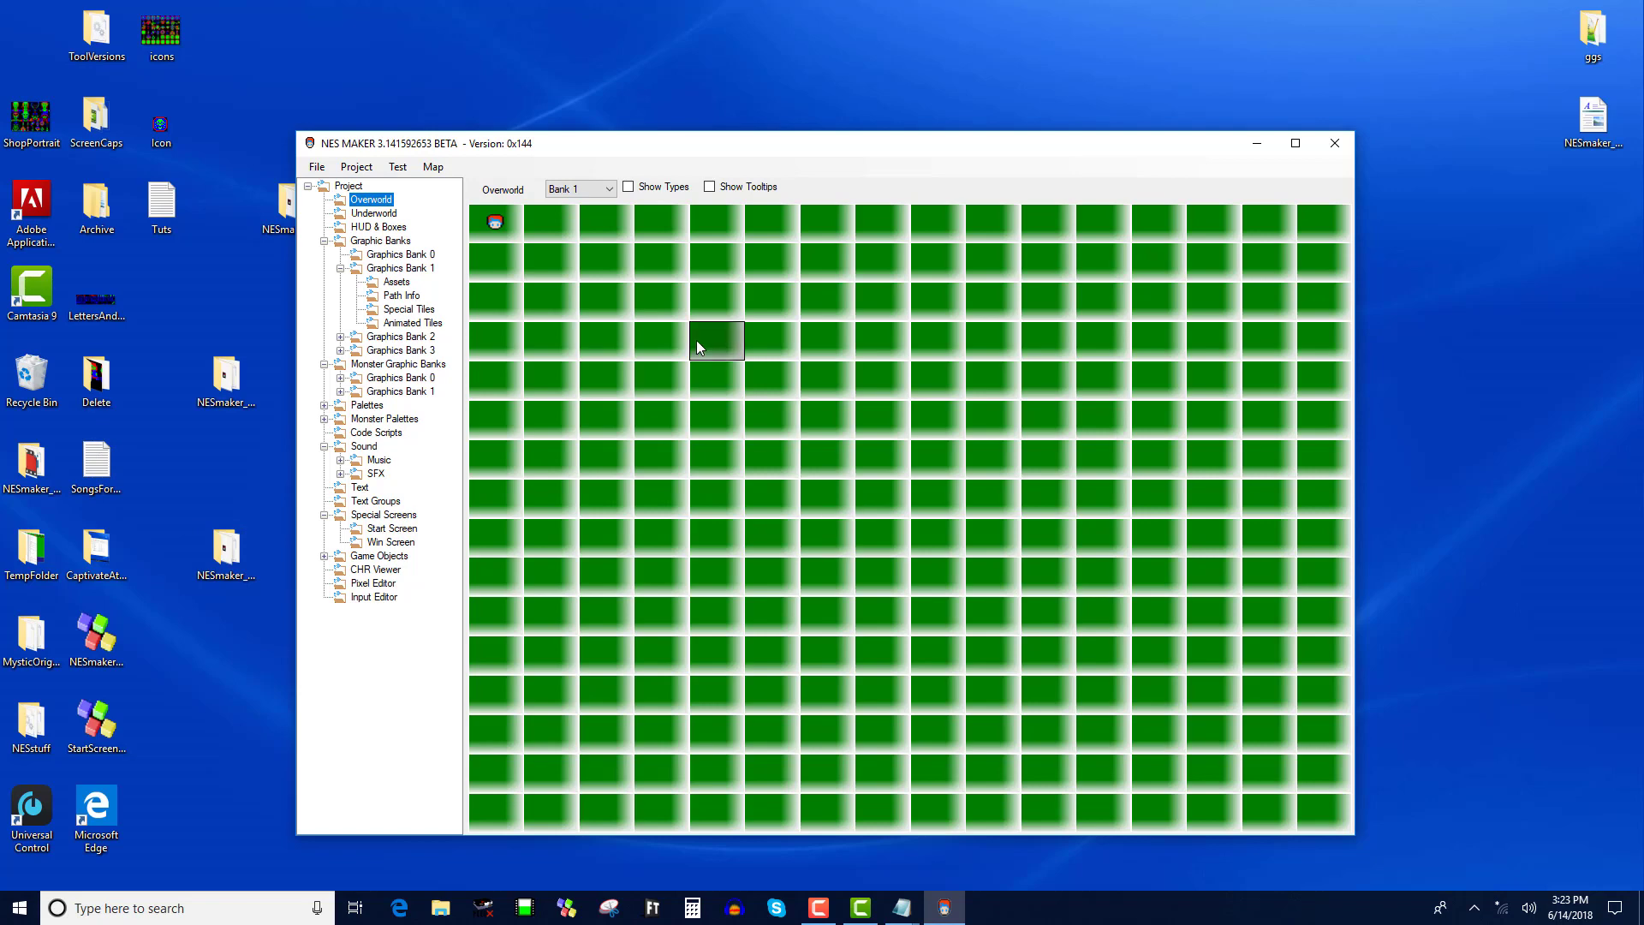
pyautogui.click(319, 169)
pyautogui.moveTo(357, 167)
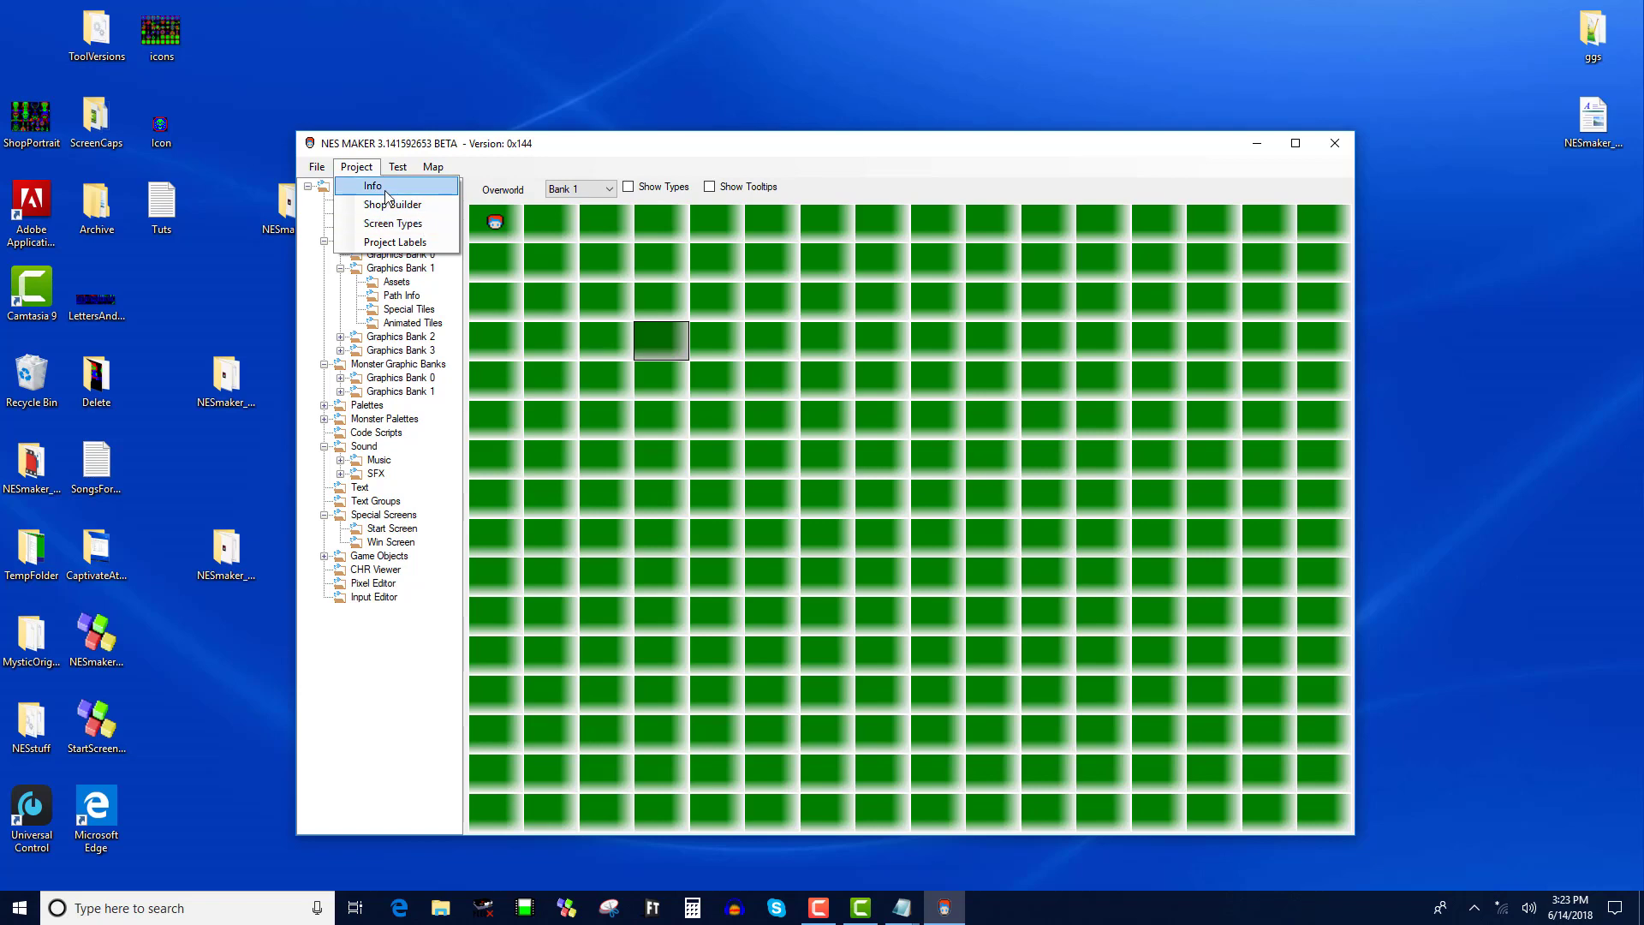
pyautogui.click(386, 193)
pyautogui.moveTo(441, 187); pyautogui.dragTo(500, 315)
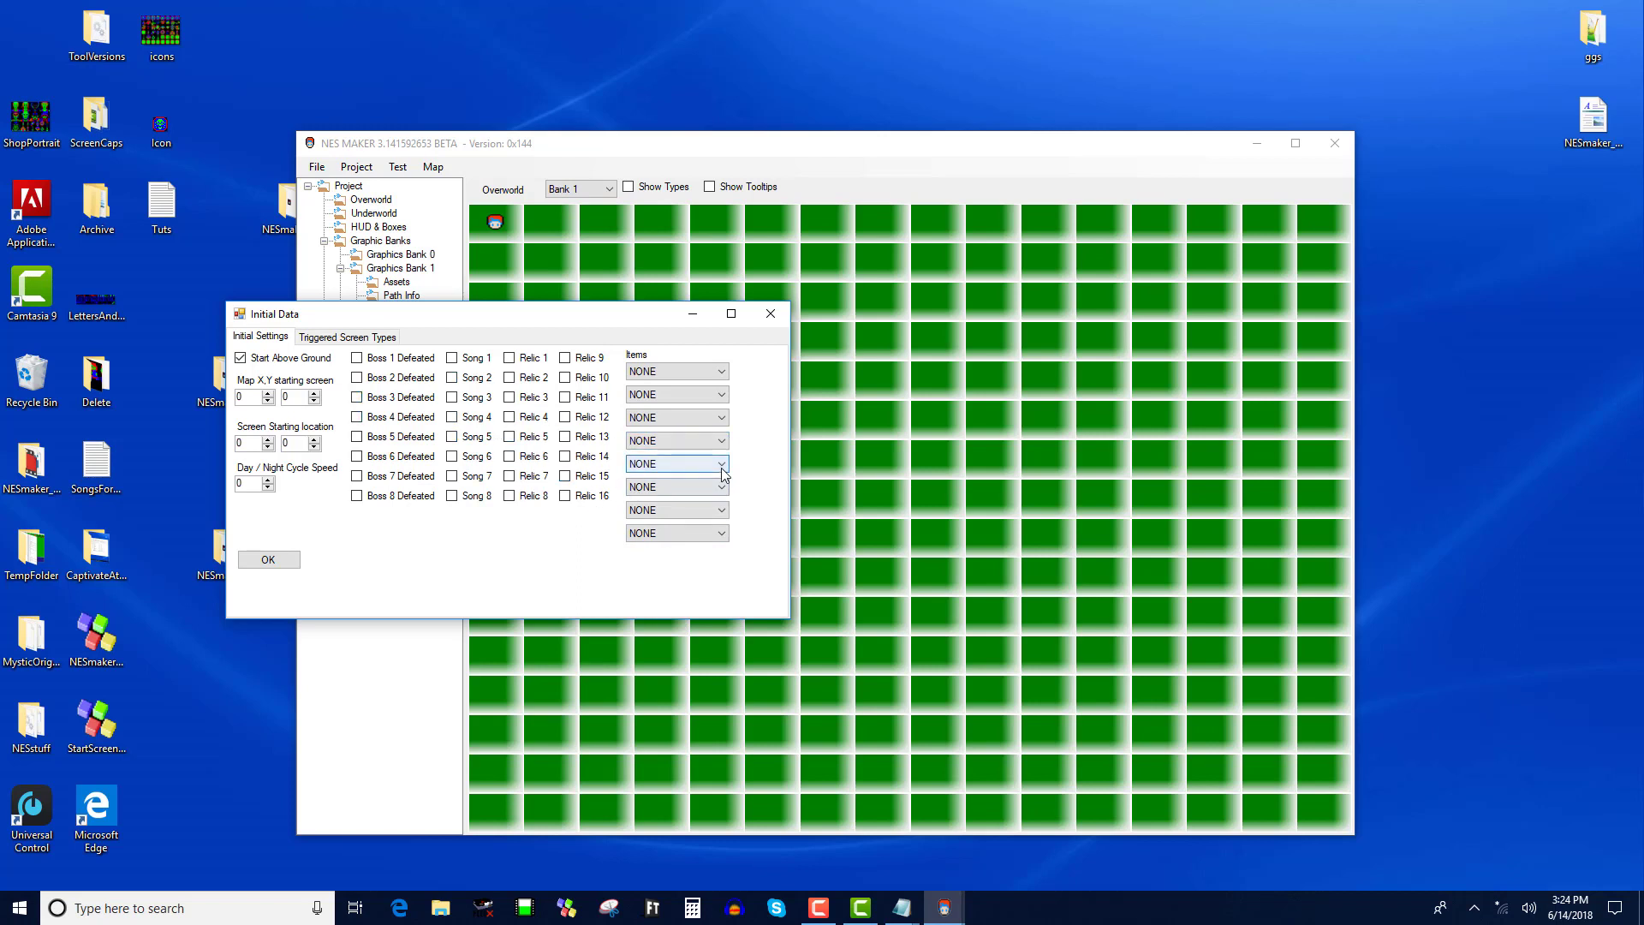
pyautogui.click(330, 337)
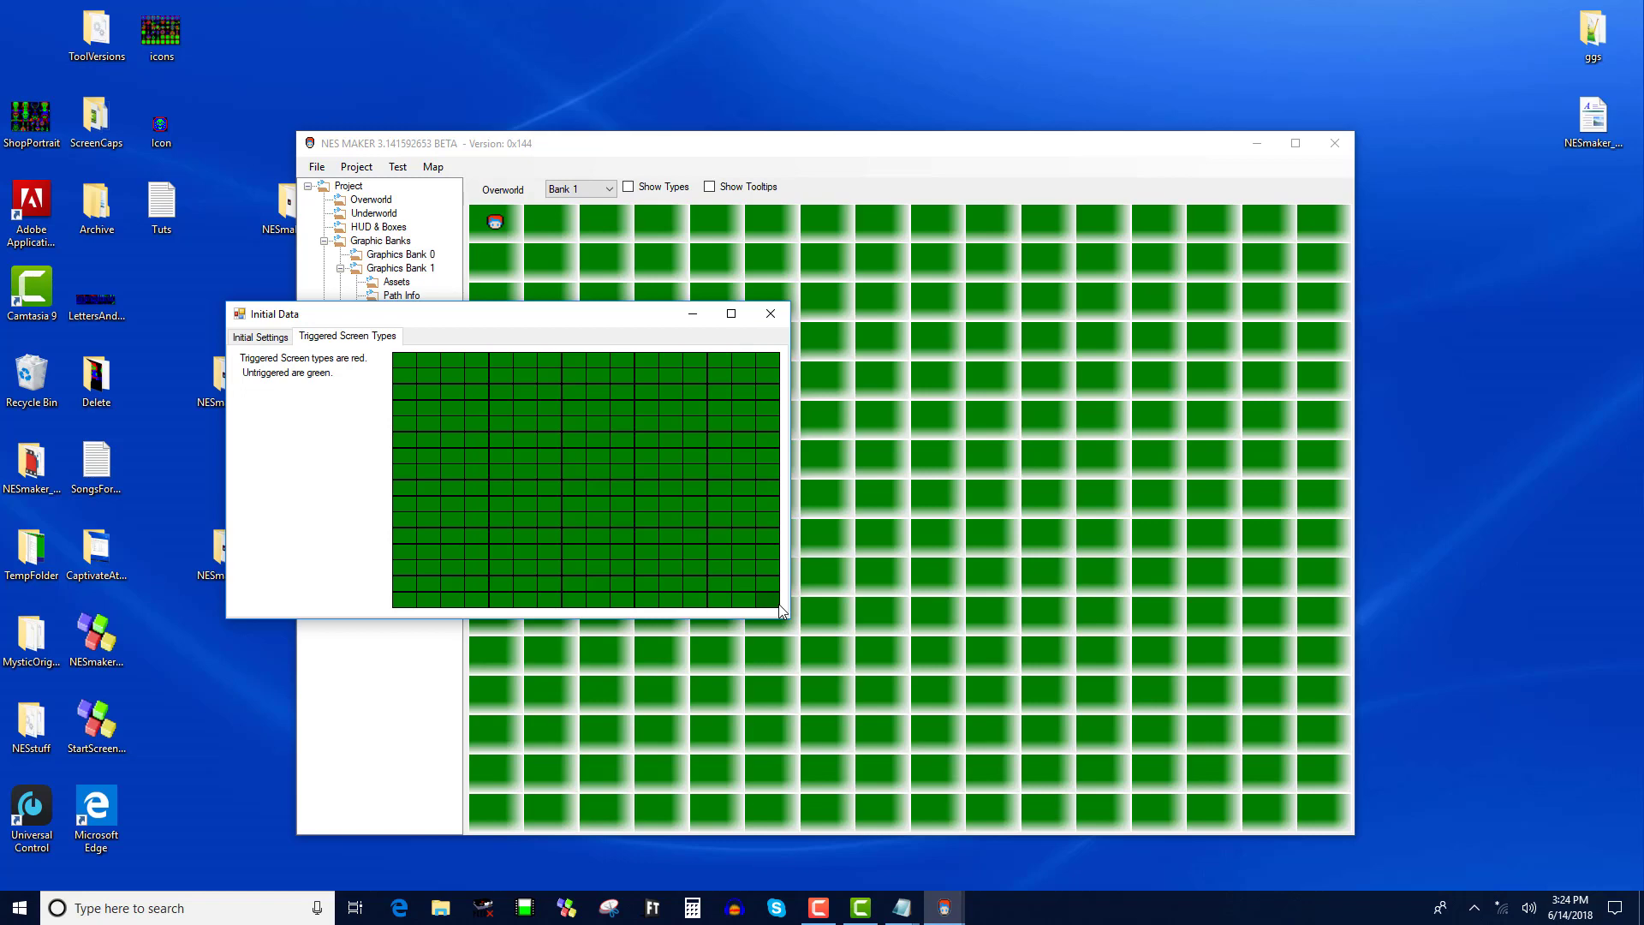
pyautogui.click(409, 358)
pyautogui.click(405, 360)
# - Close Initial Data and bring up the Tilesets page of Project Labels settings
pyautogui.click(771, 313)
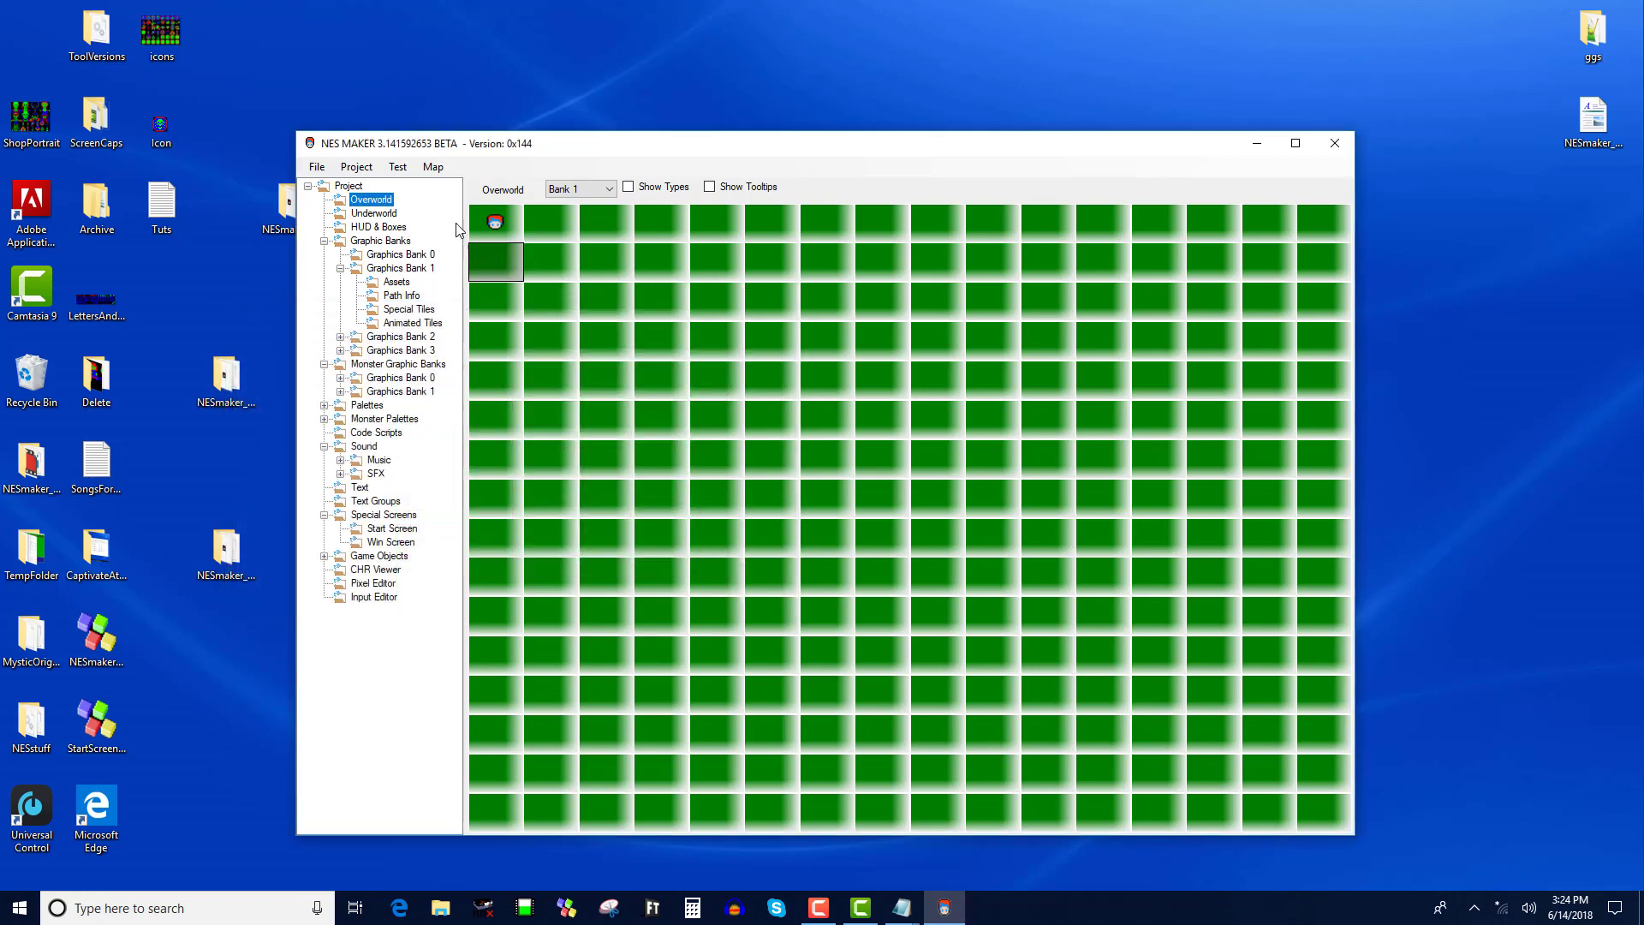
pyautogui.click(411, 171)
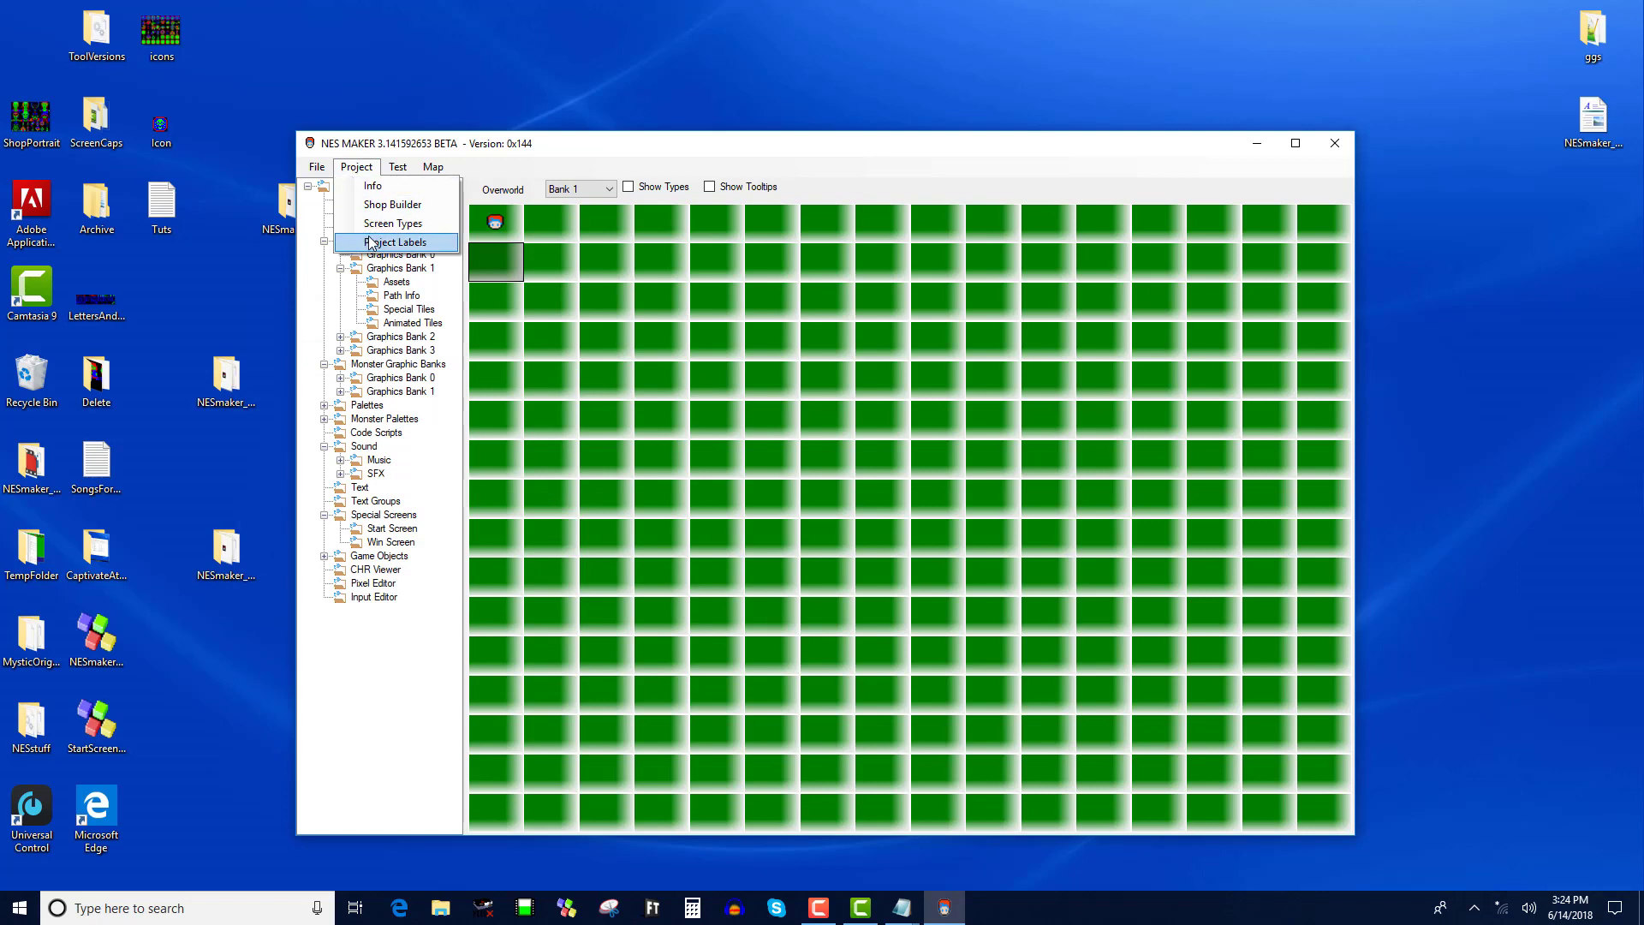
pyautogui.click(371, 243)
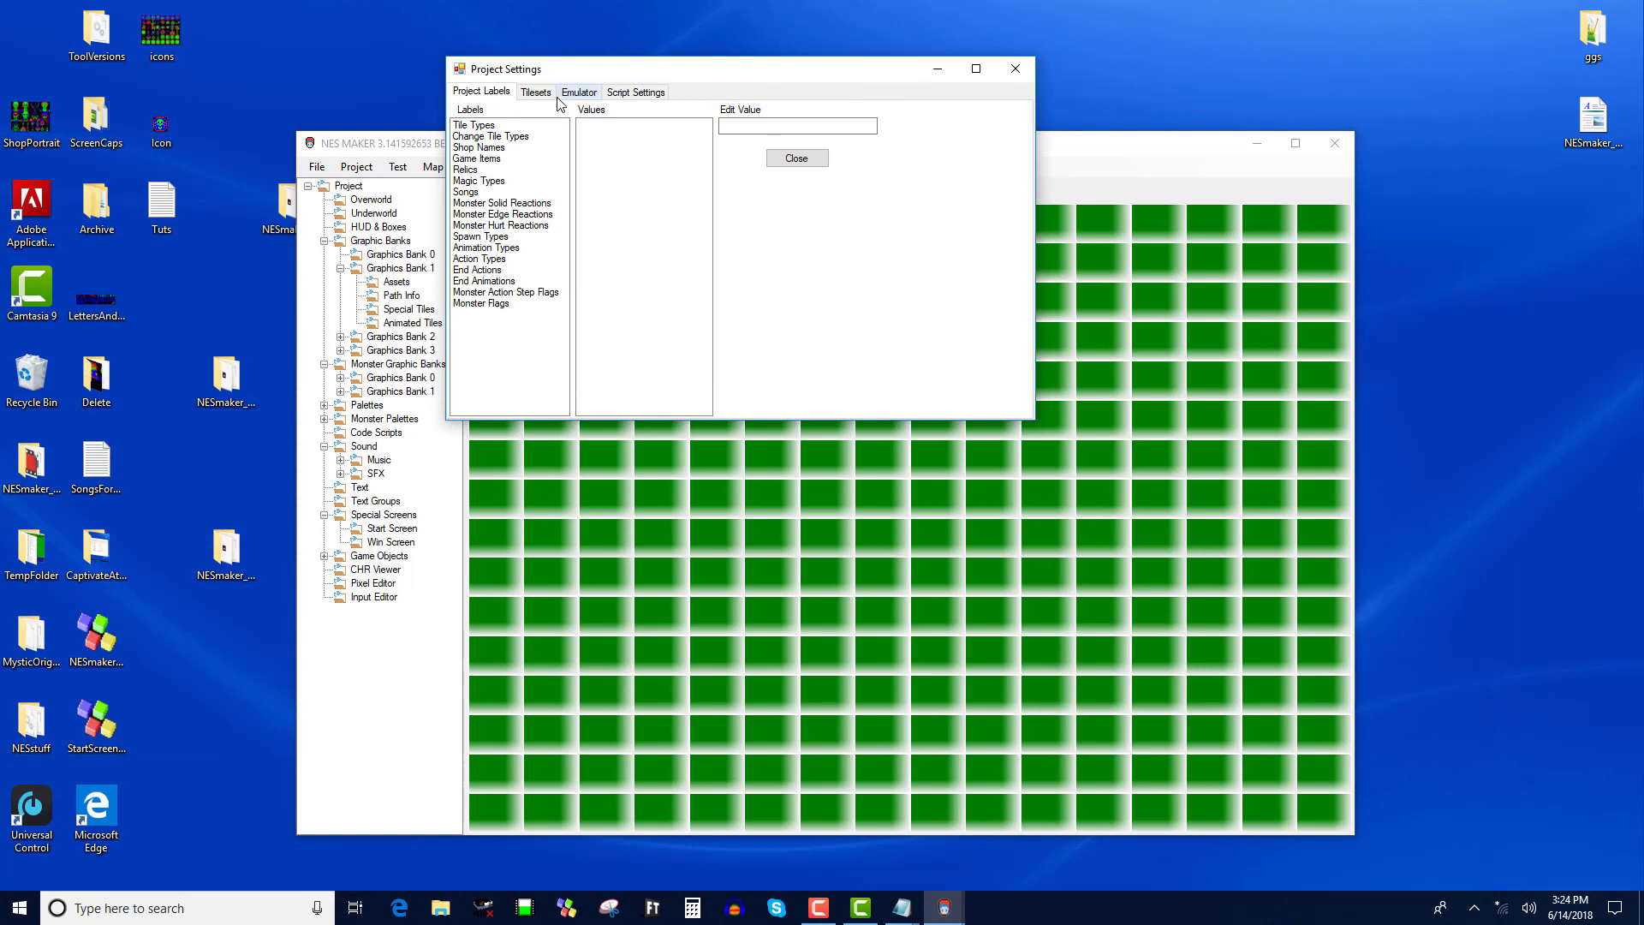
pyautogui.click(547, 94)
pyautogui.click(497, 94)
pyautogui.click(535, 92)
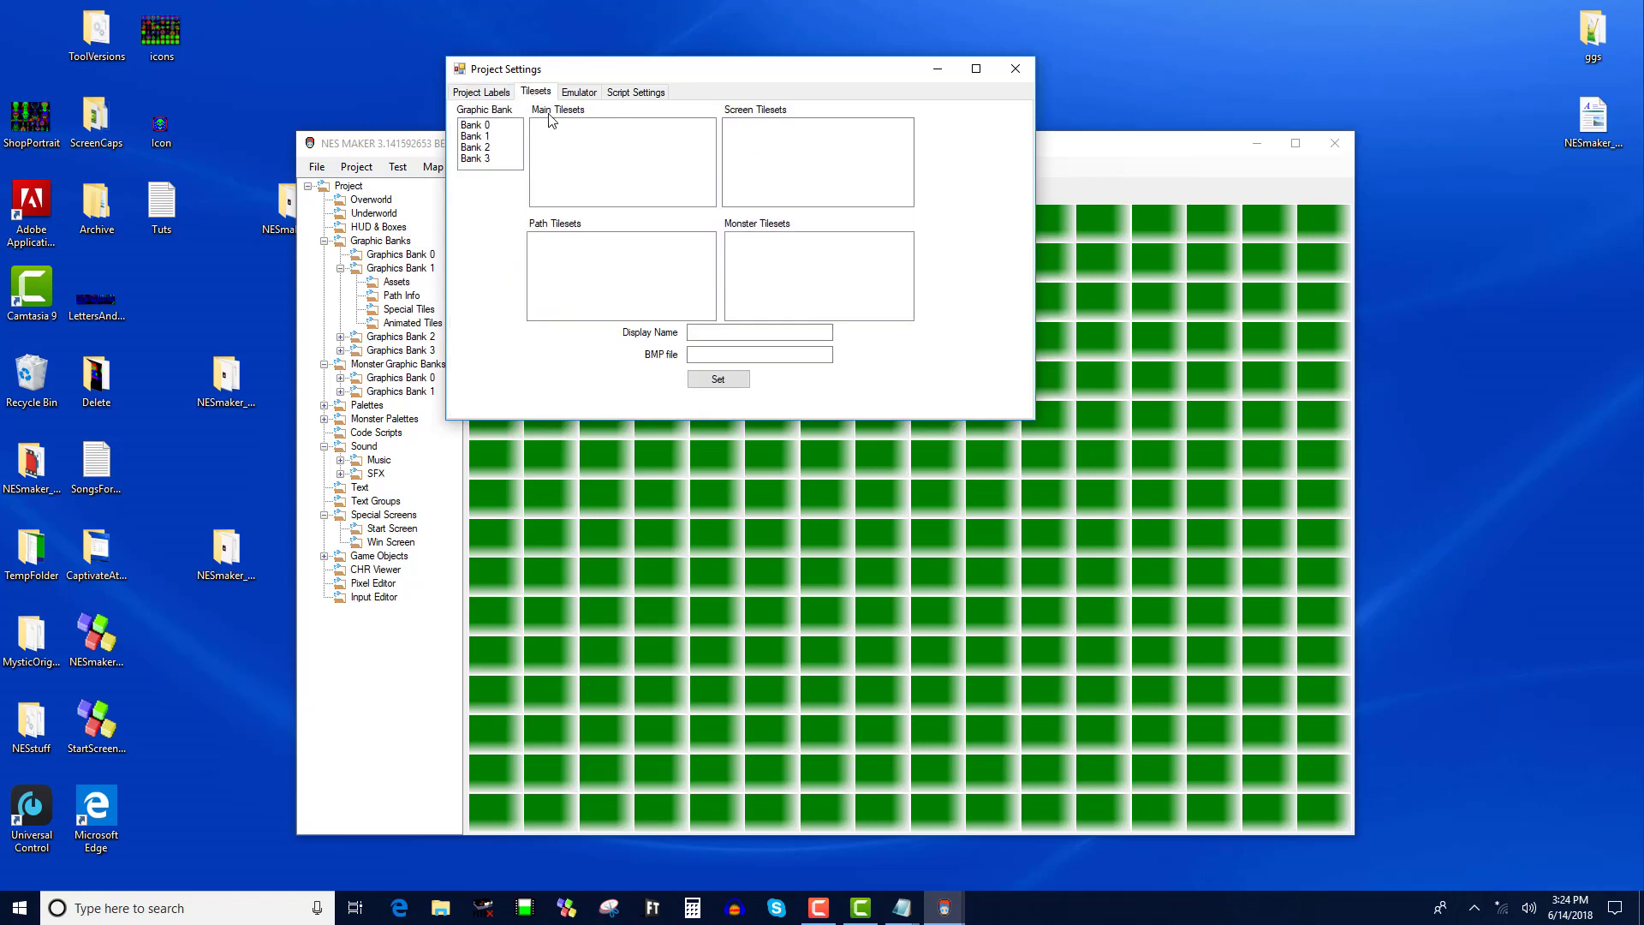
# - Rename Bank 1's main Tileset00 to GrasslandTileset
pyautogui.click(497, 136)
pyautogui.click(649, 125)
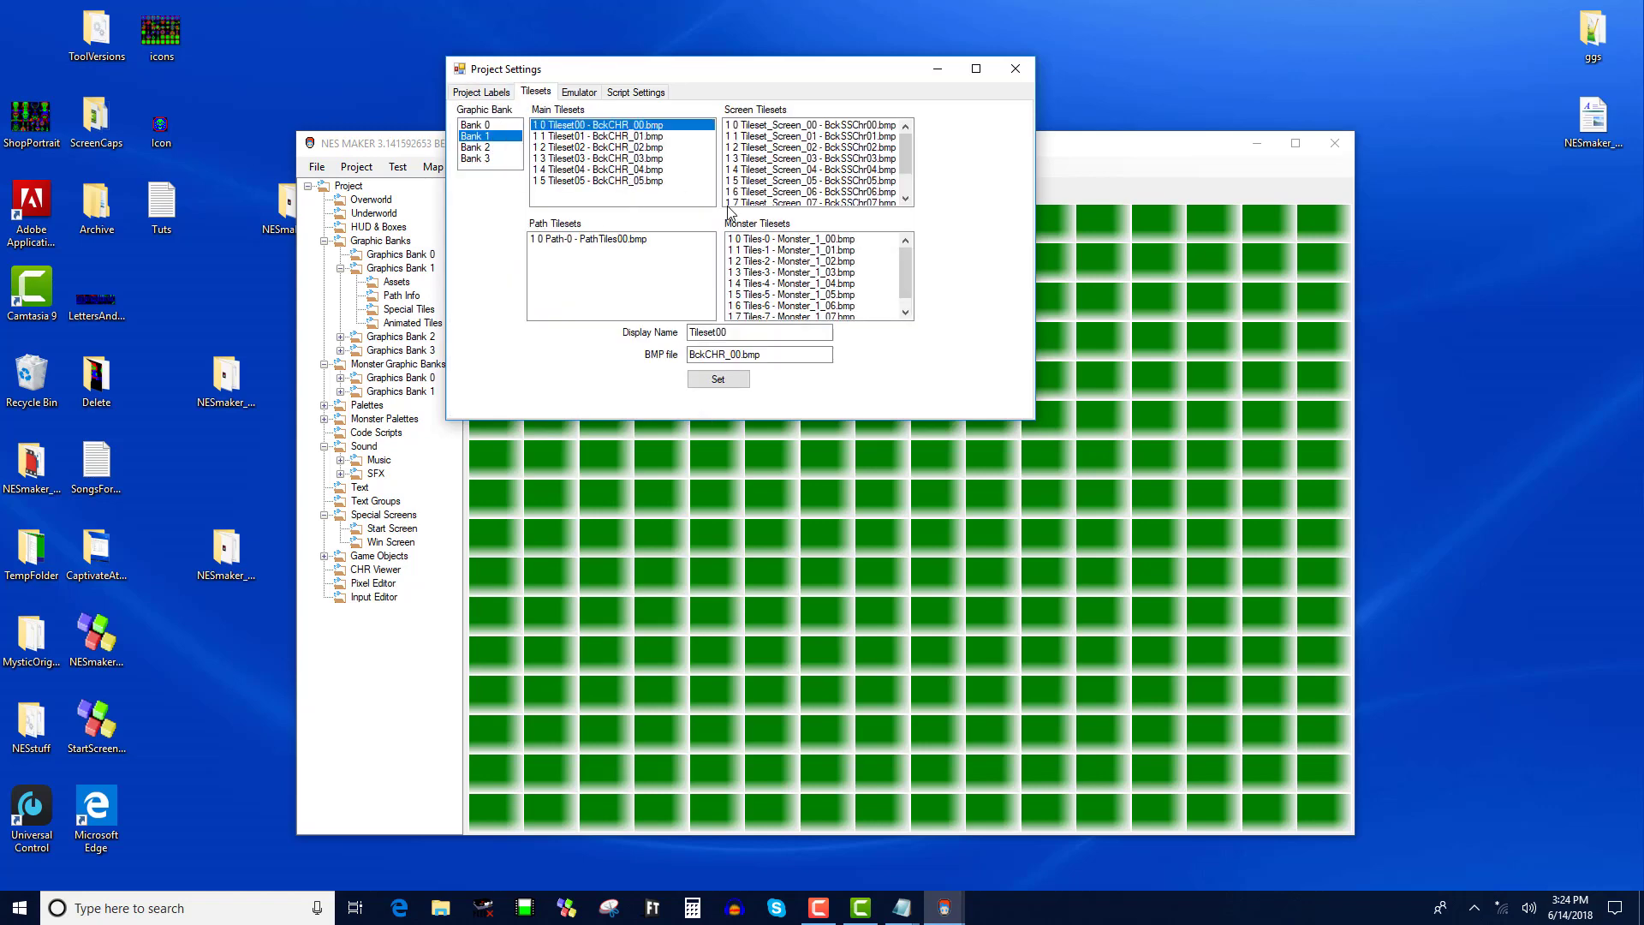
pyautogui.moveTo(742, 332); pyautogui.dragTo(604, 351)
pyautogui.write('Grassland')
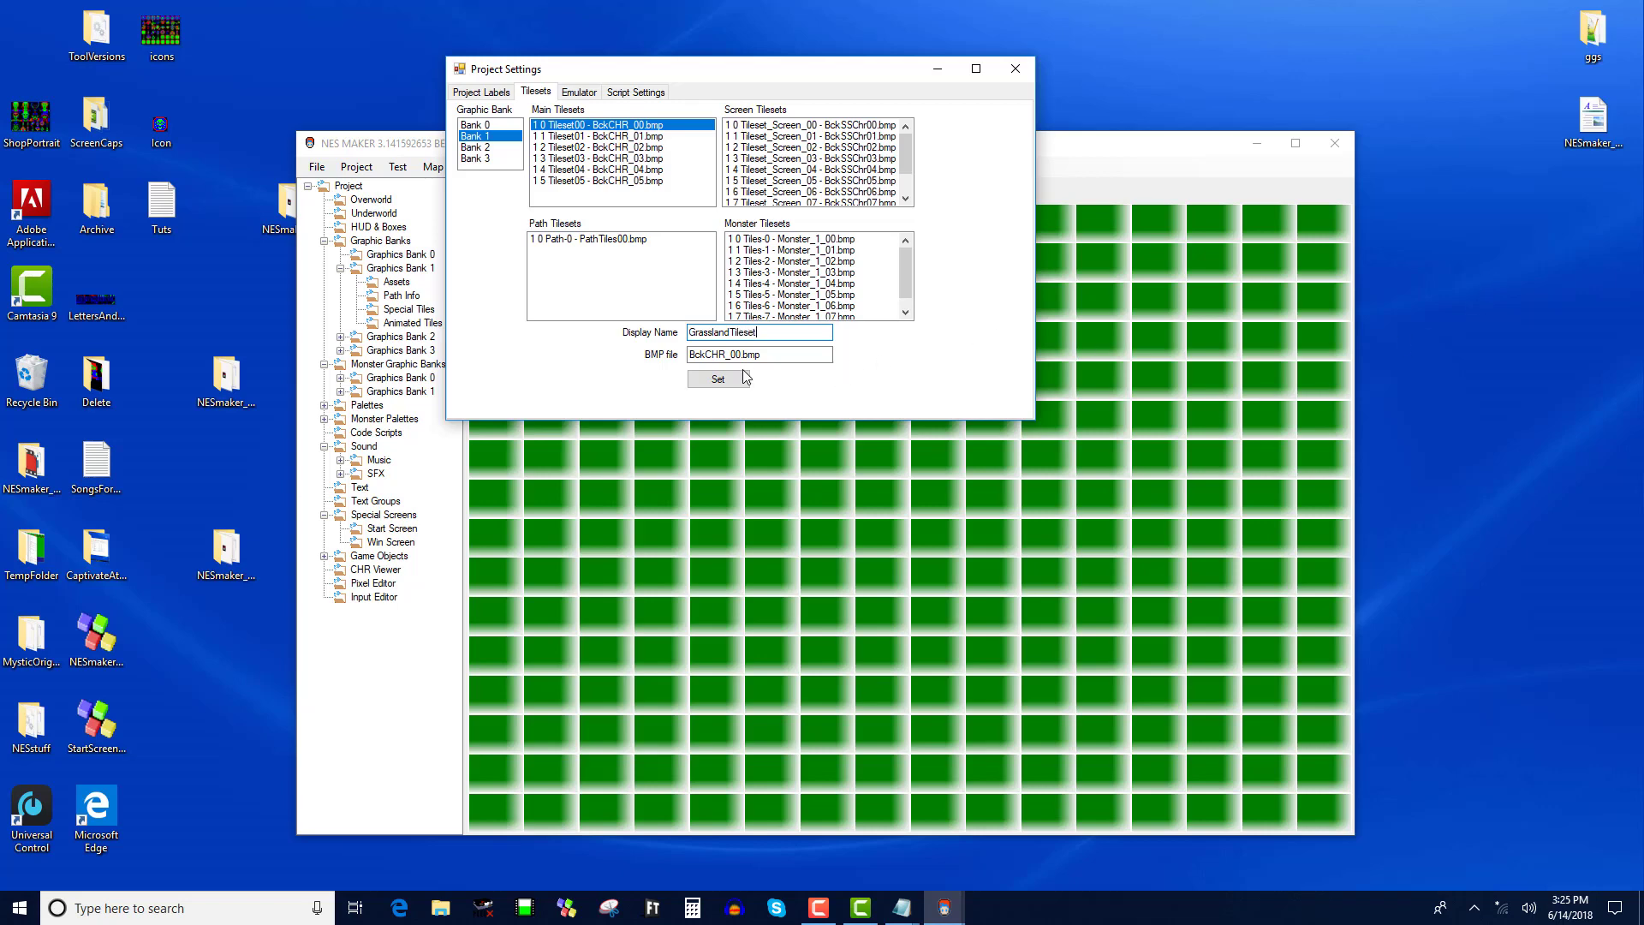
pyautogui.click(719, 379)
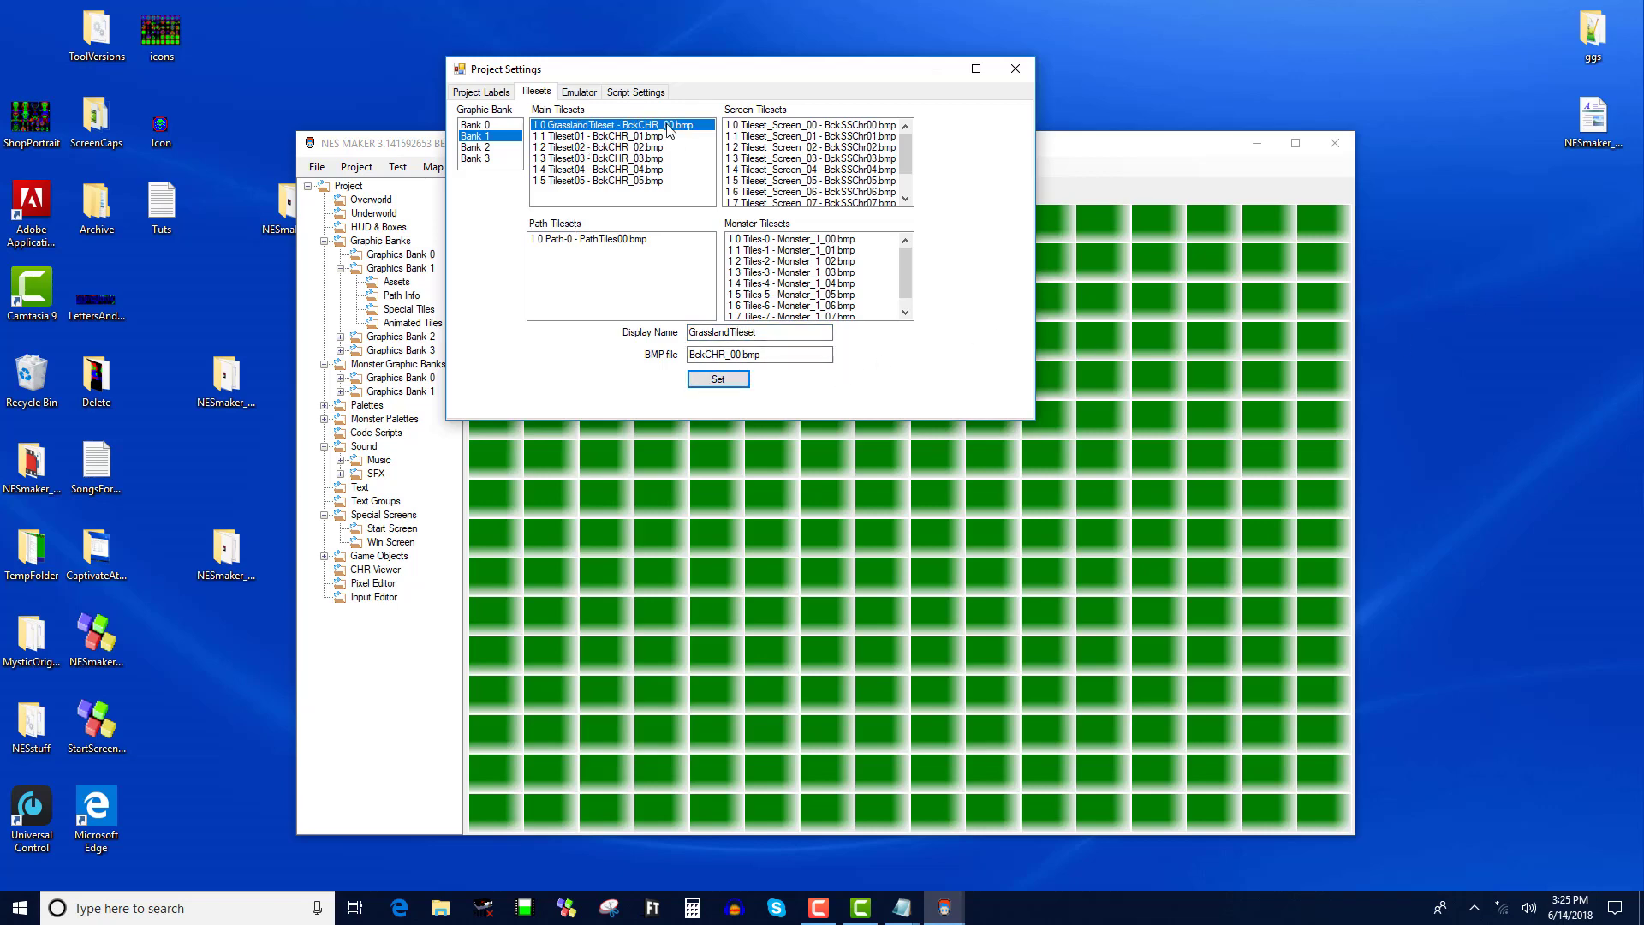
# - Close Project Settings and open the Graphics Bank 1 Assets editor
pyautogui.click(1016, 68)
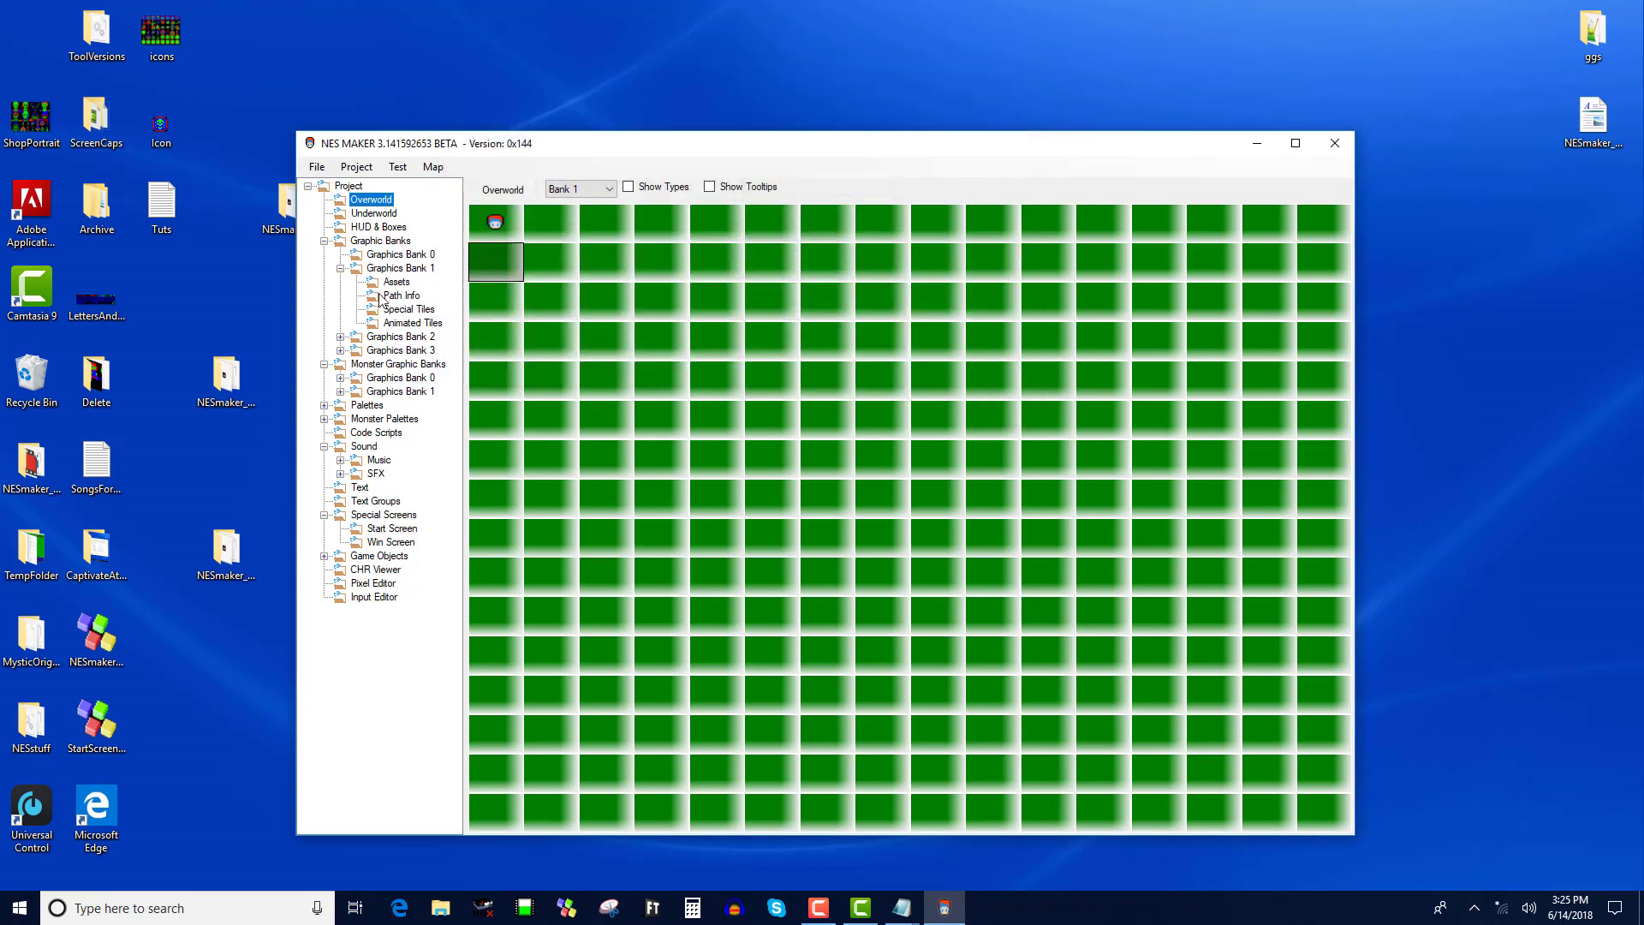
pyautogui.click(385, 283)
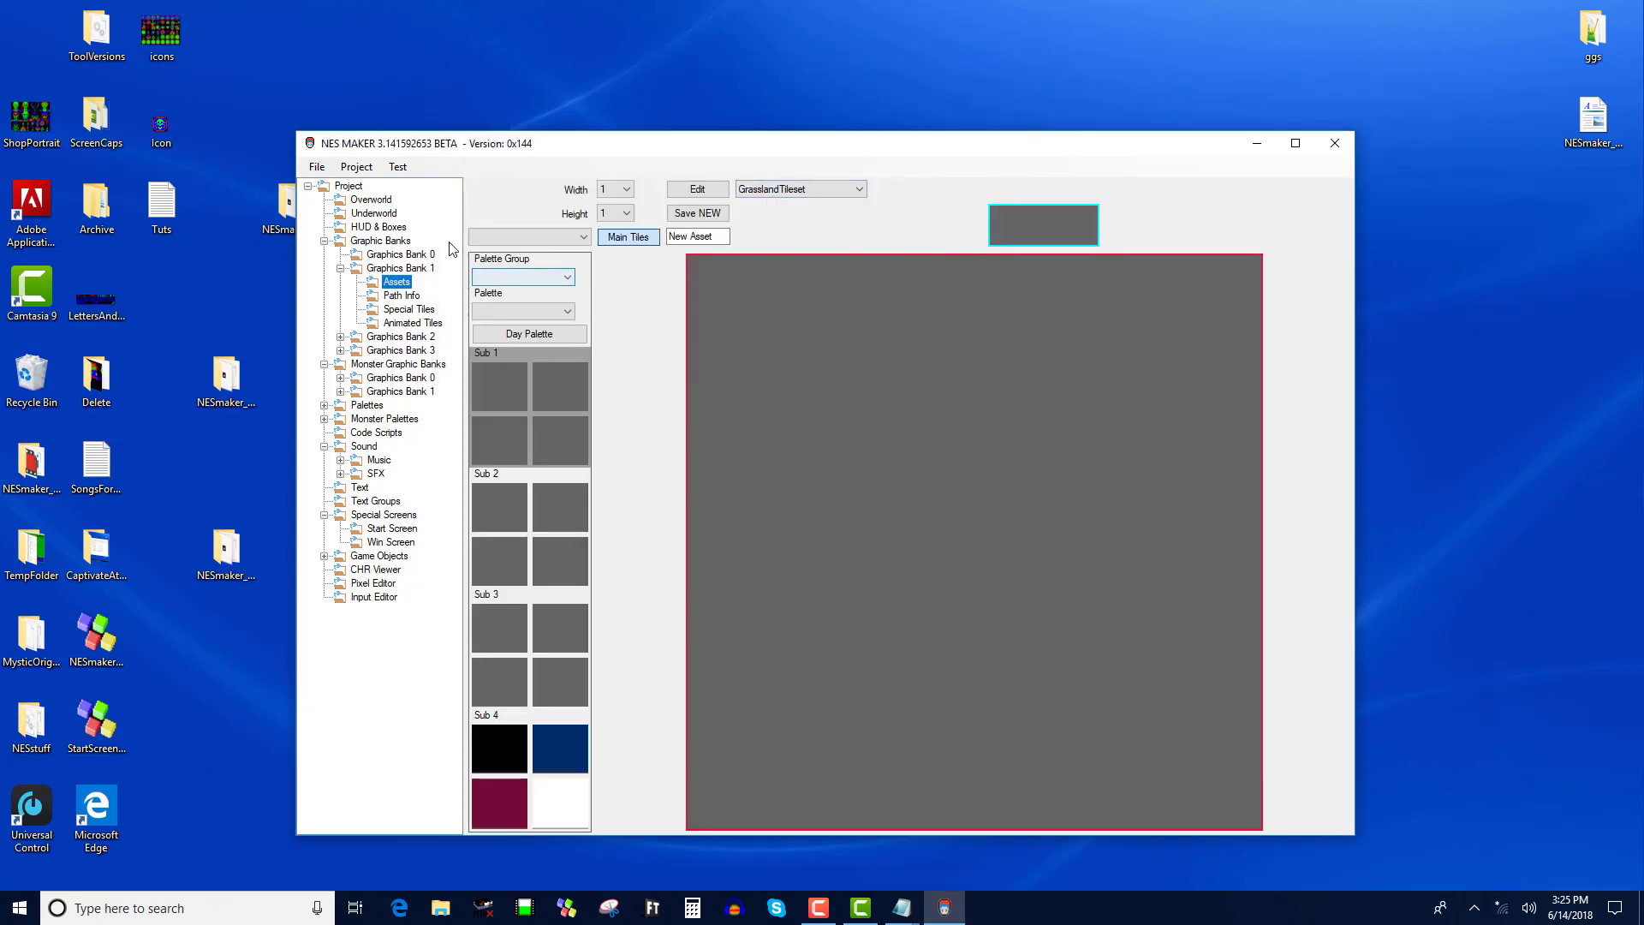
pyautogui.click(365, 173)
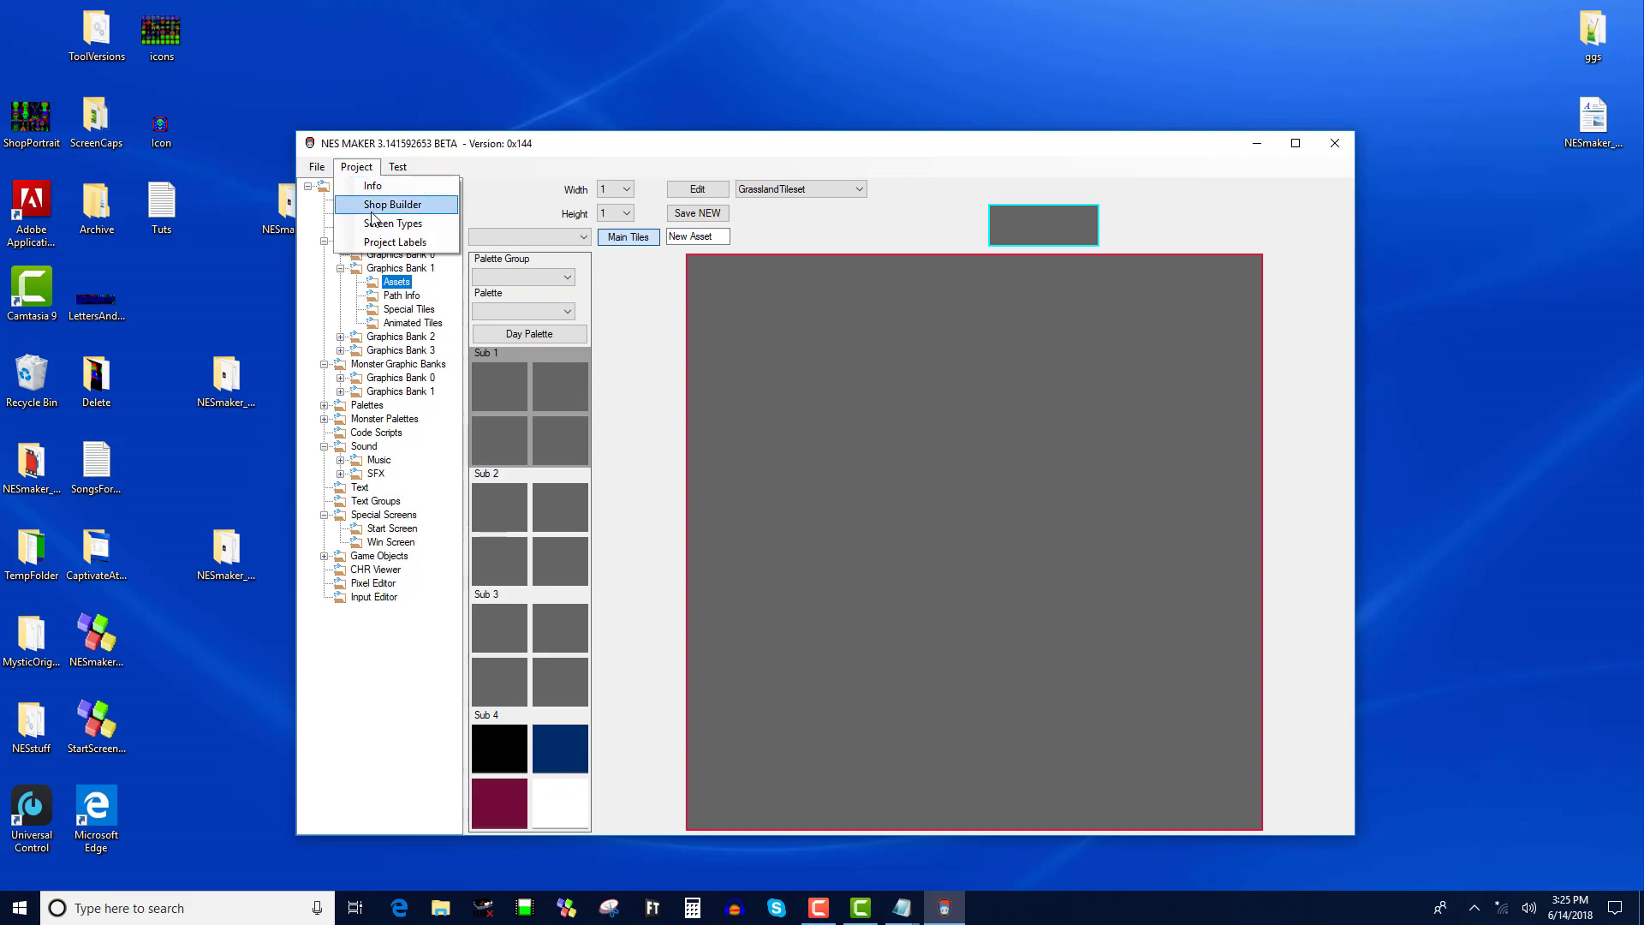
# - Reopen Project Settings and review Tile Types, Game Items, Monster label values and Bank 1 tilesets
pyautogui.click(377, 243)
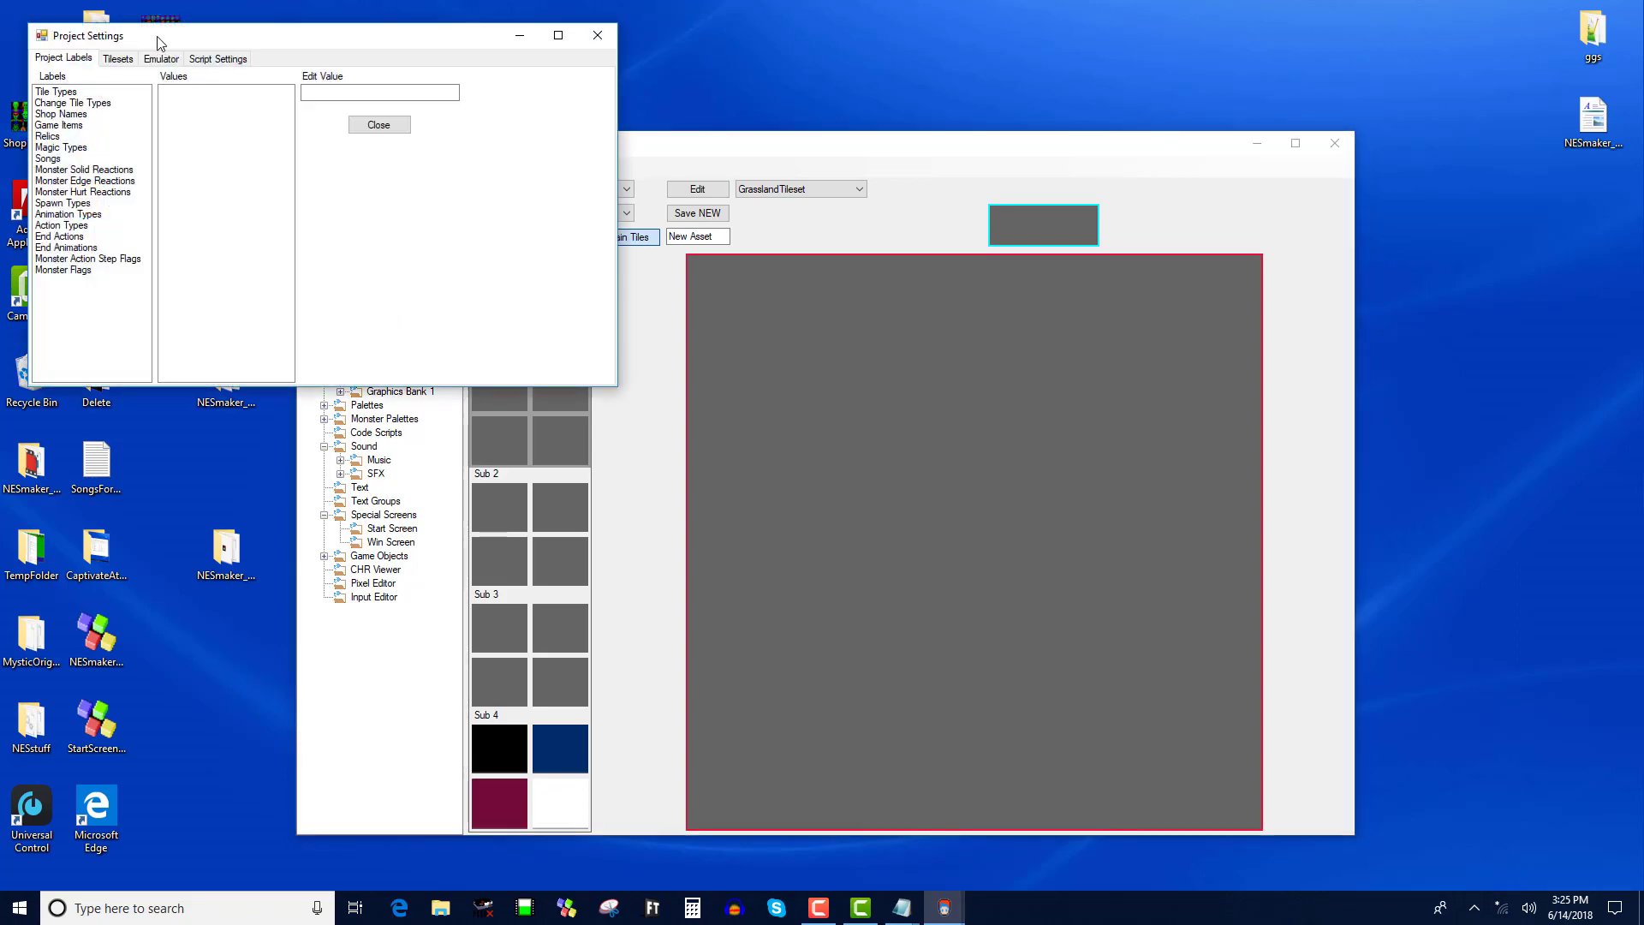
pyautogui.moveTo(188, 37); pyautogui.dragTo(488, 121)
pyautogui.click(390, 176)
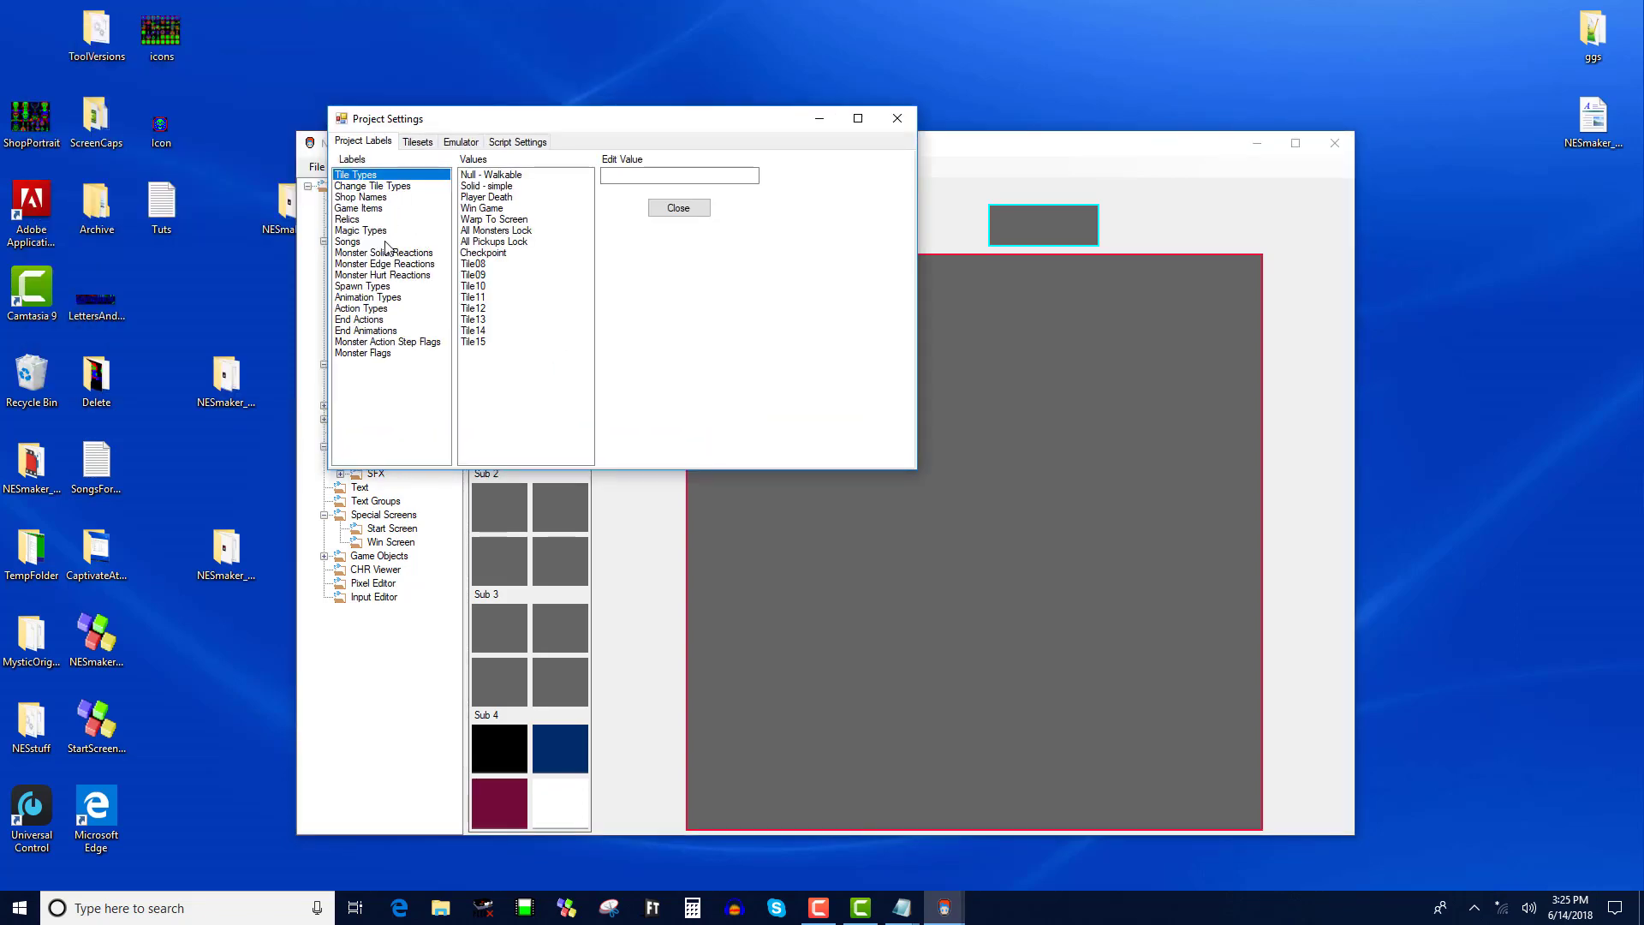
pyautogui.click(366, 209)
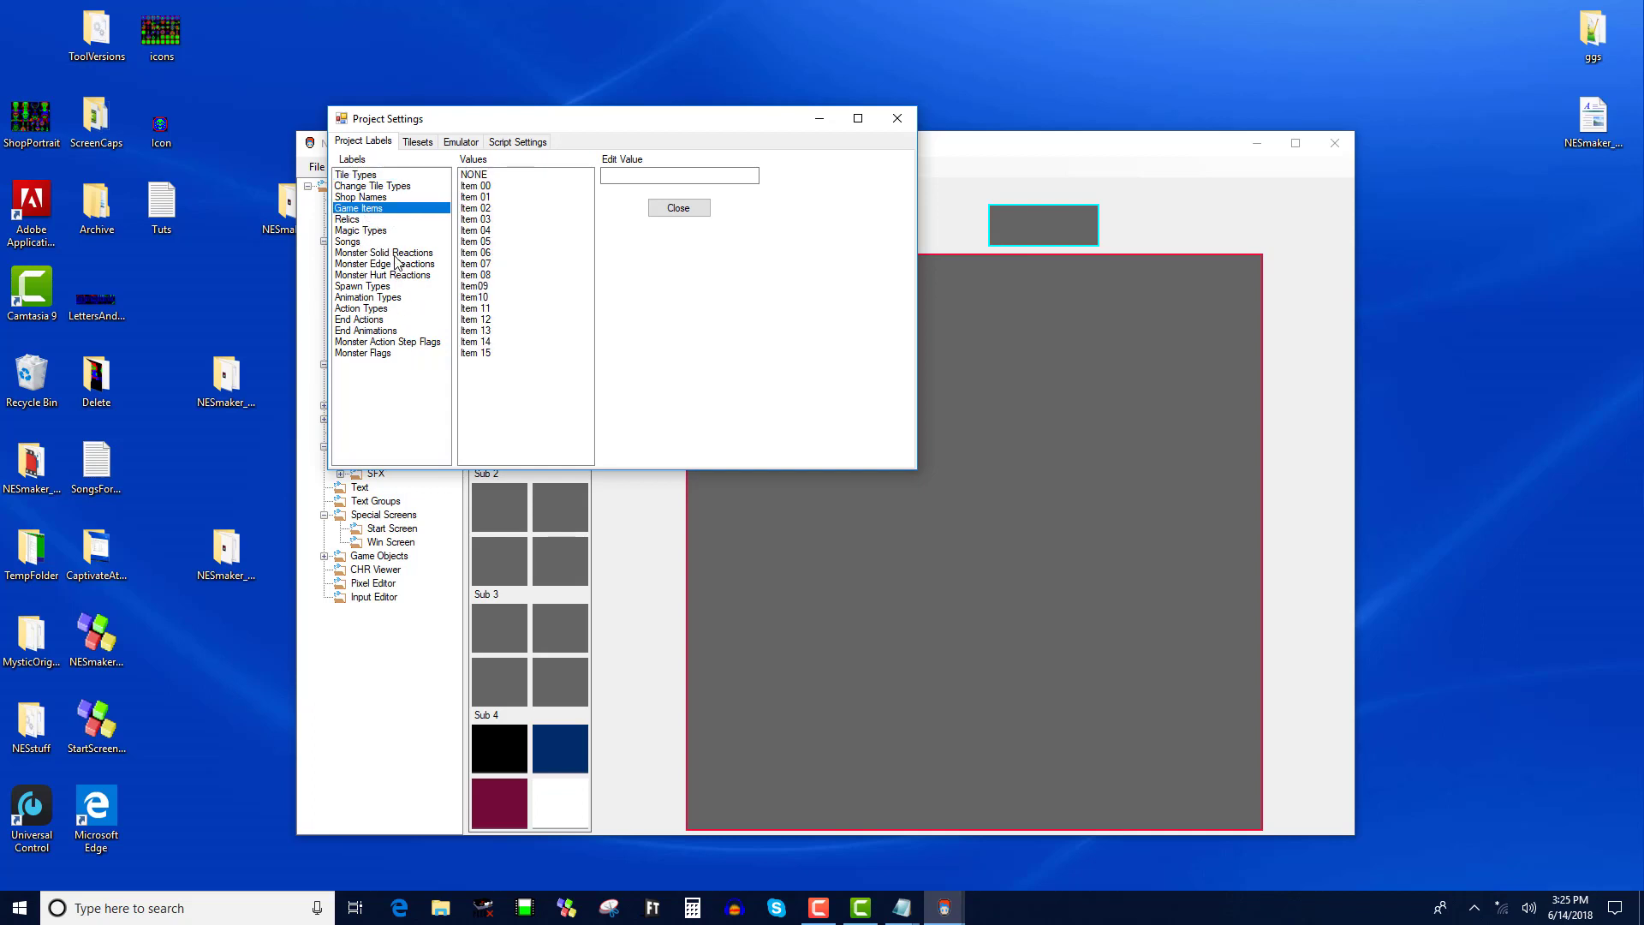
pyautogui.click(396, 253)
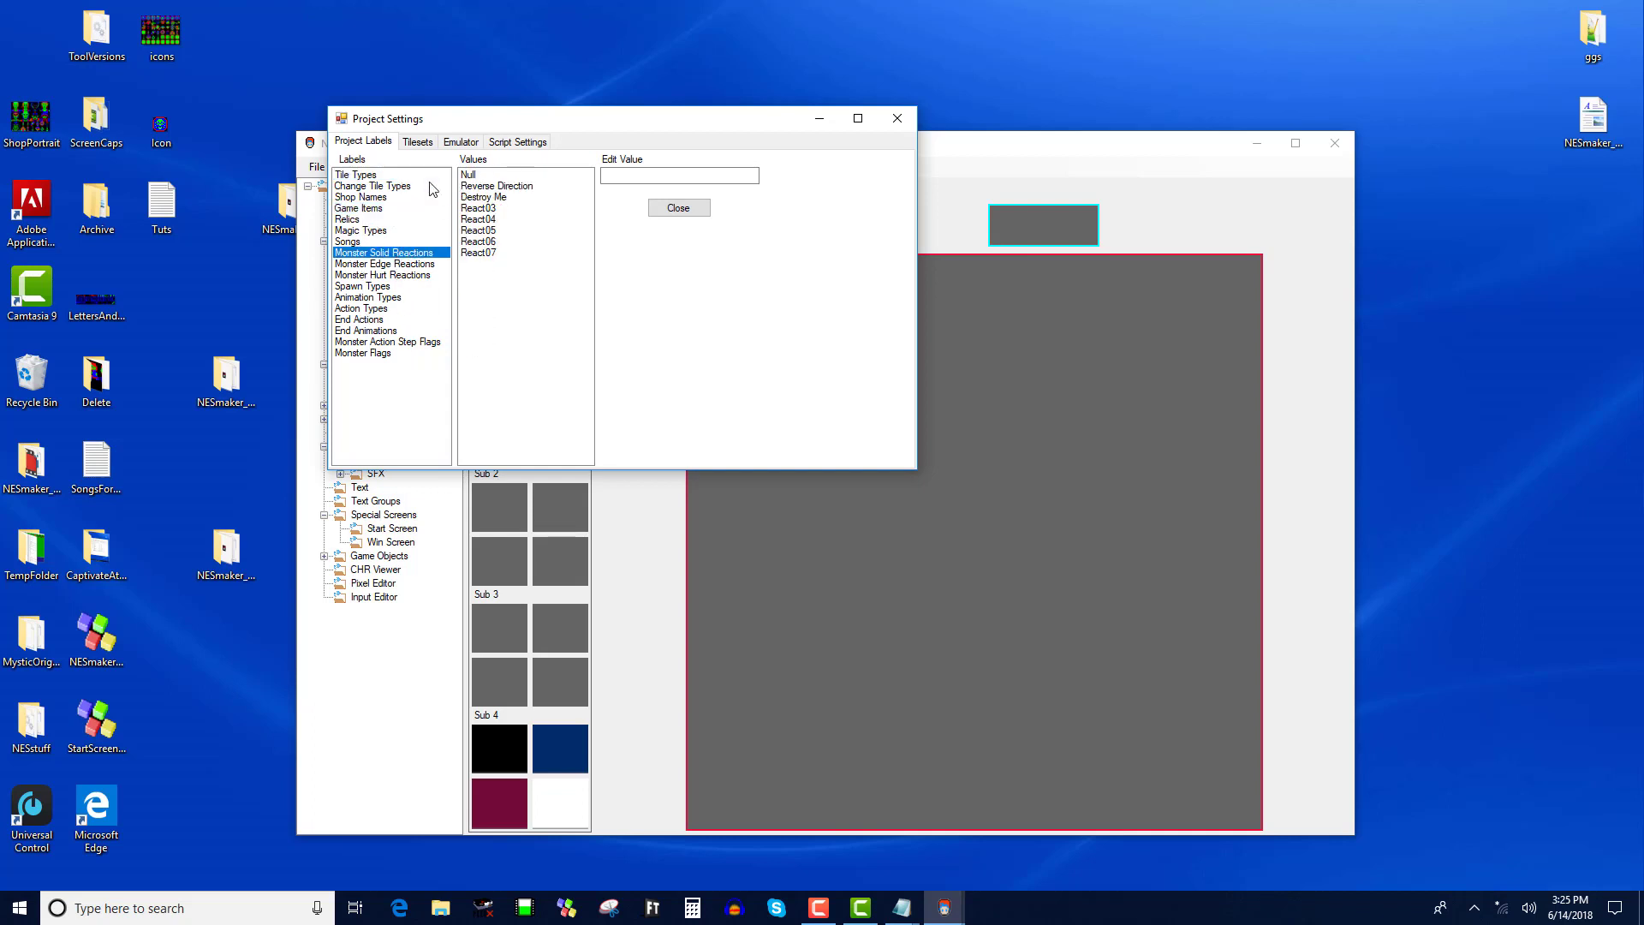
pyautogui.click(393, 343)
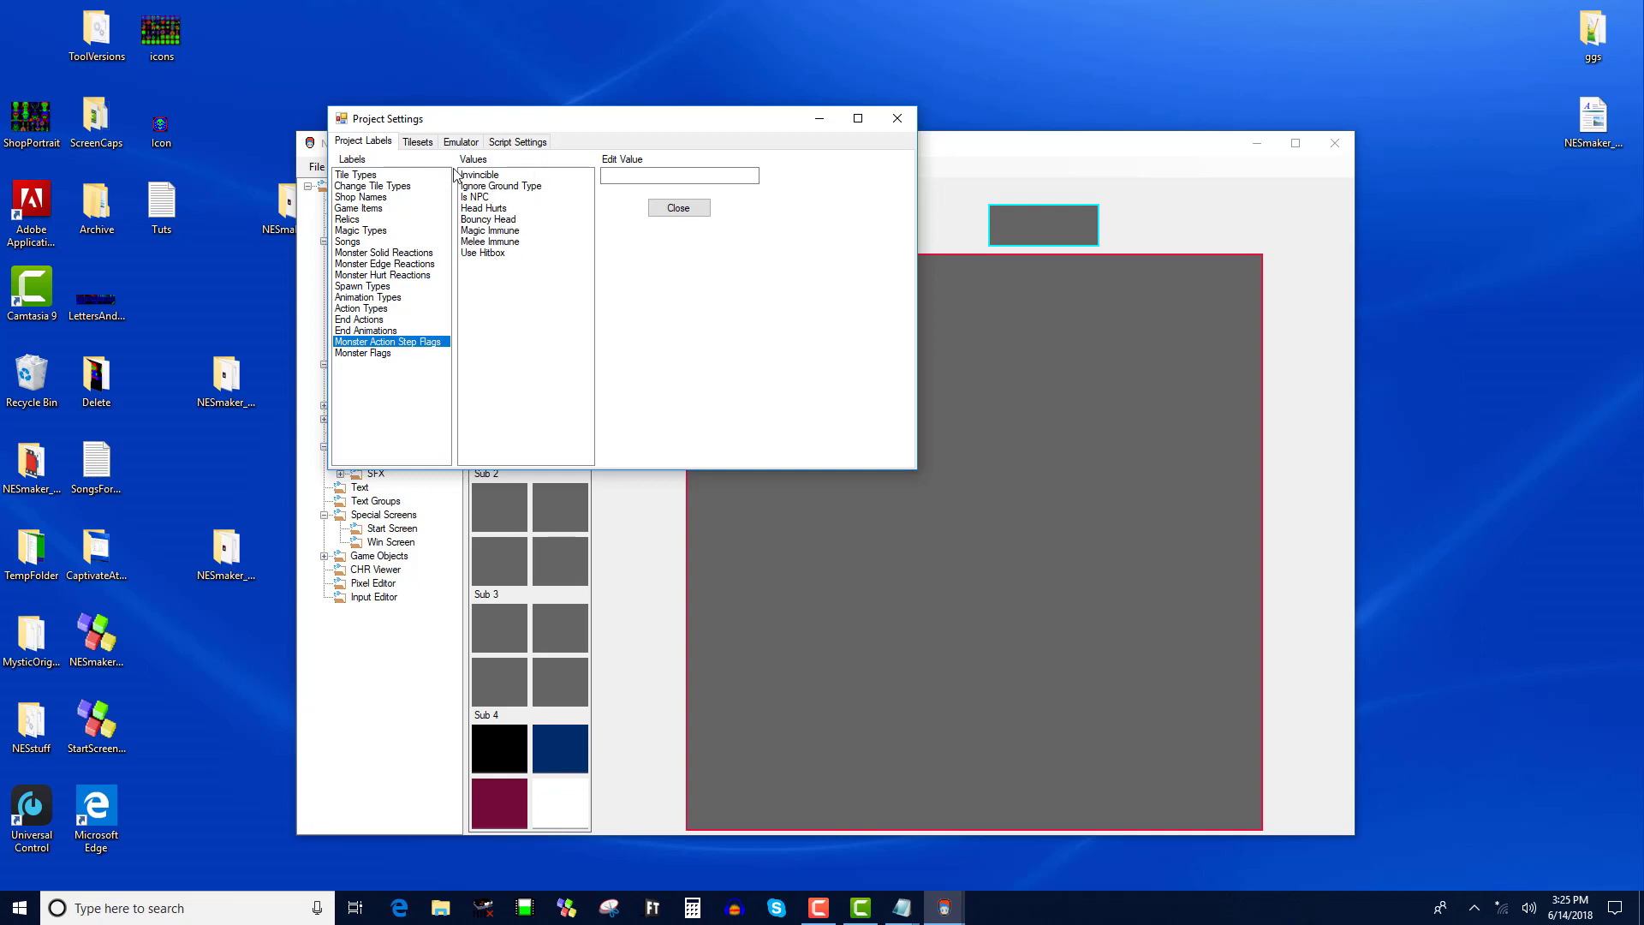
pyautogui.click(419, 143)
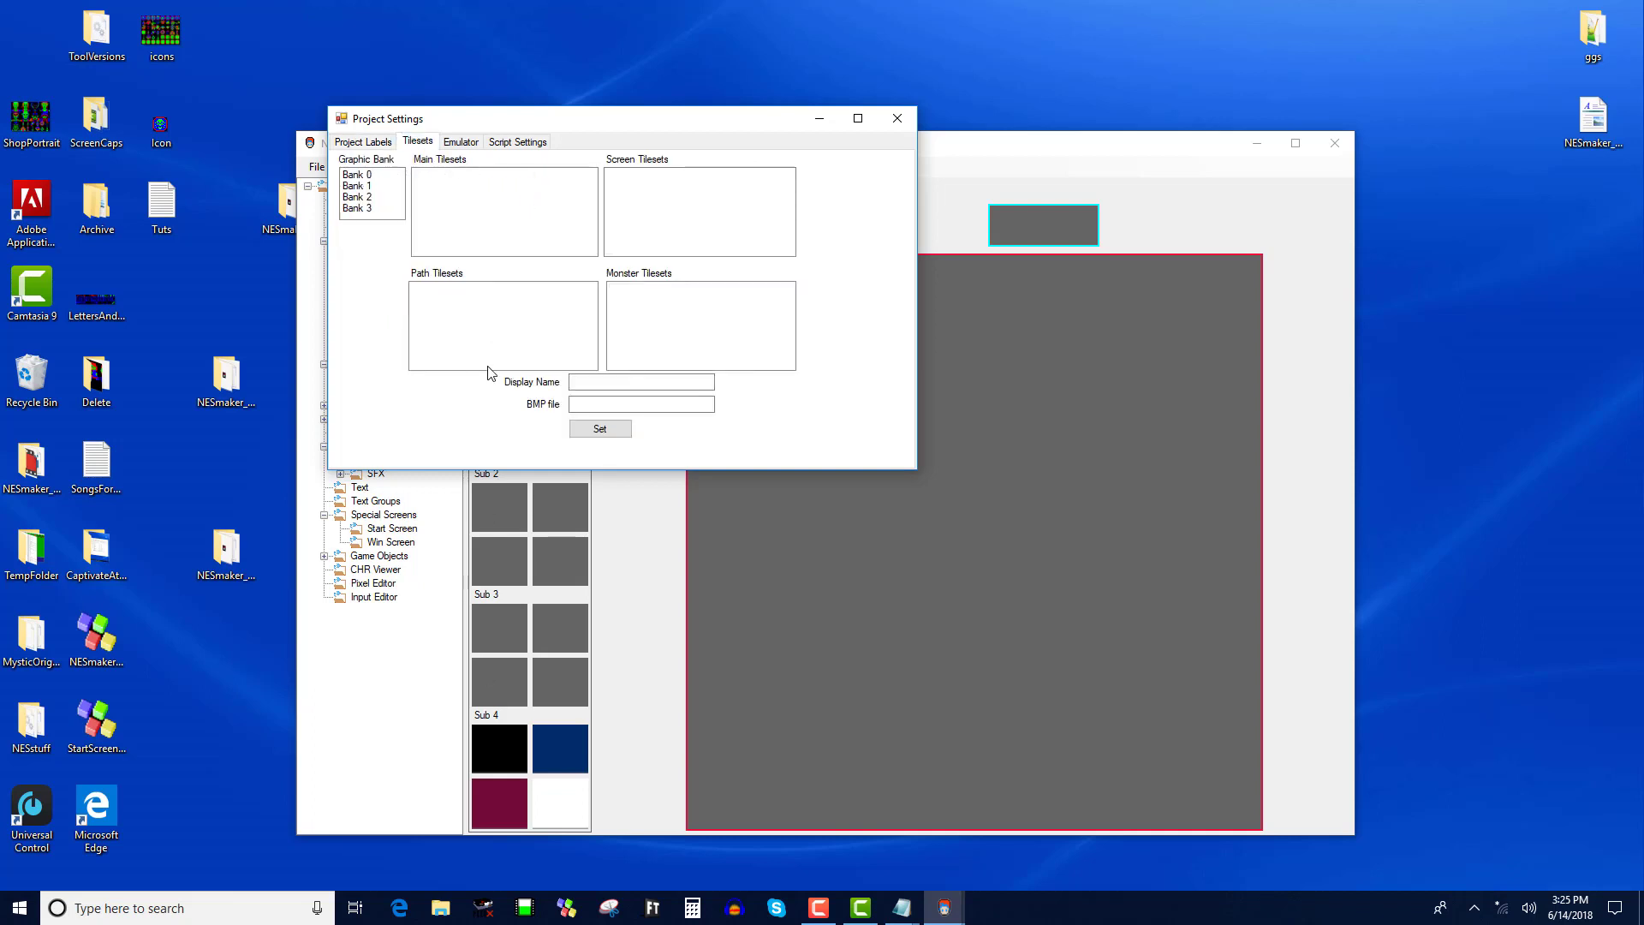
pyautogui.click(392, 186)
# - On the Emulator settings page, browse for the emulator program file
pyautogui.click(463, 142)
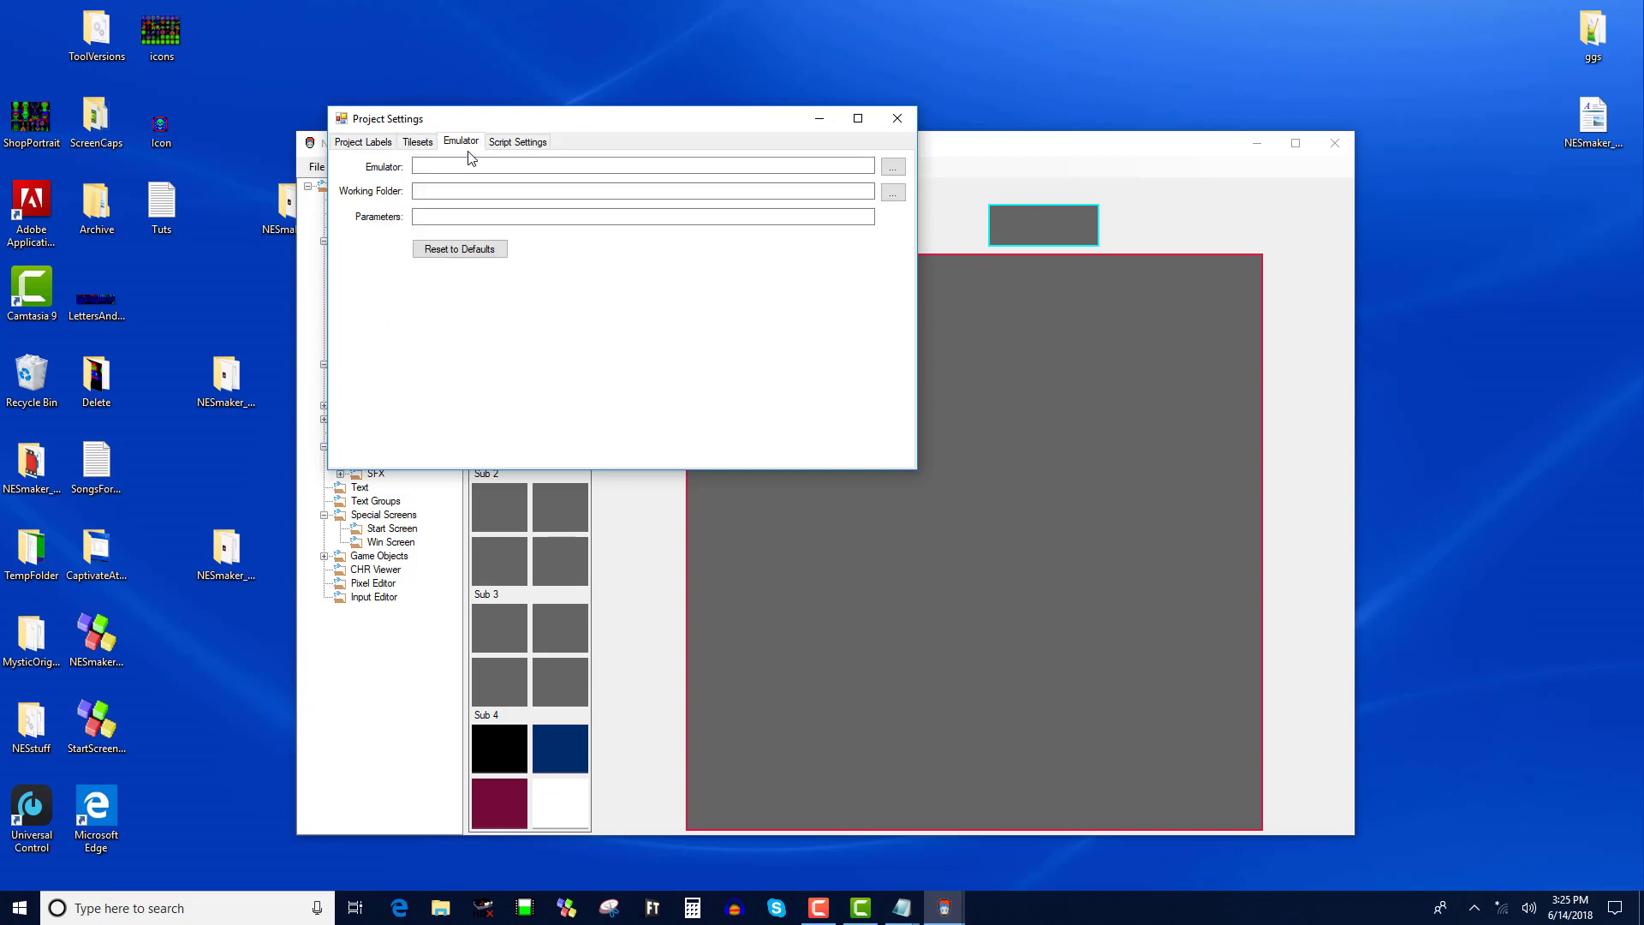
pyautogui.click(519, 142)
pyautogui.click(465, 146)
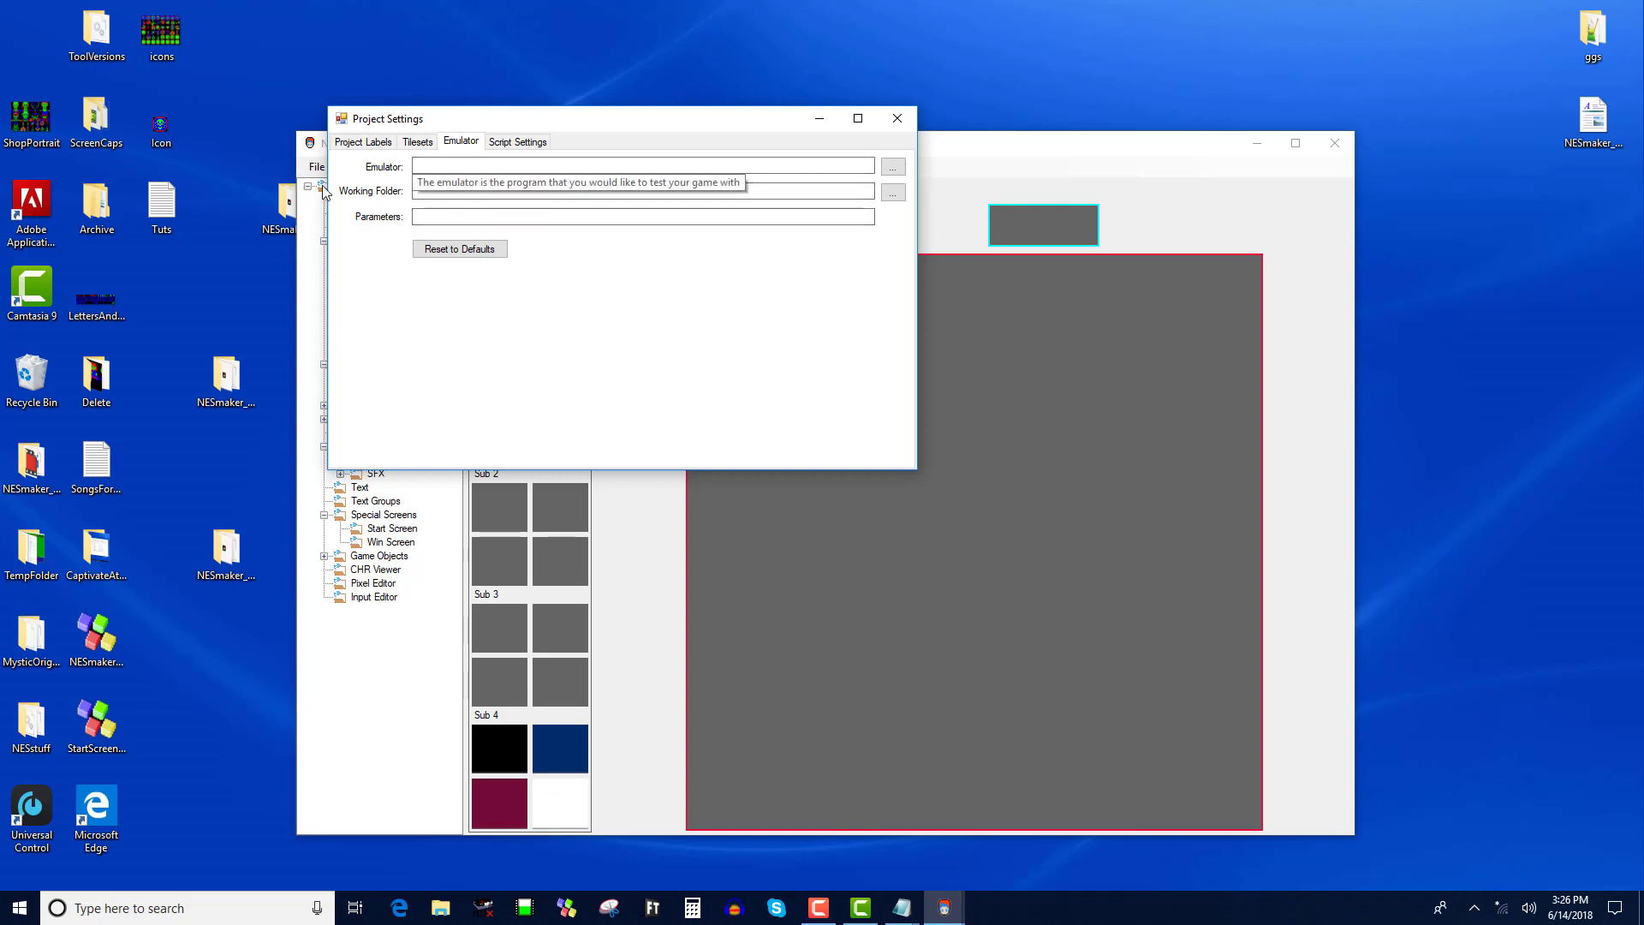
pyautogui.click(892, 166)
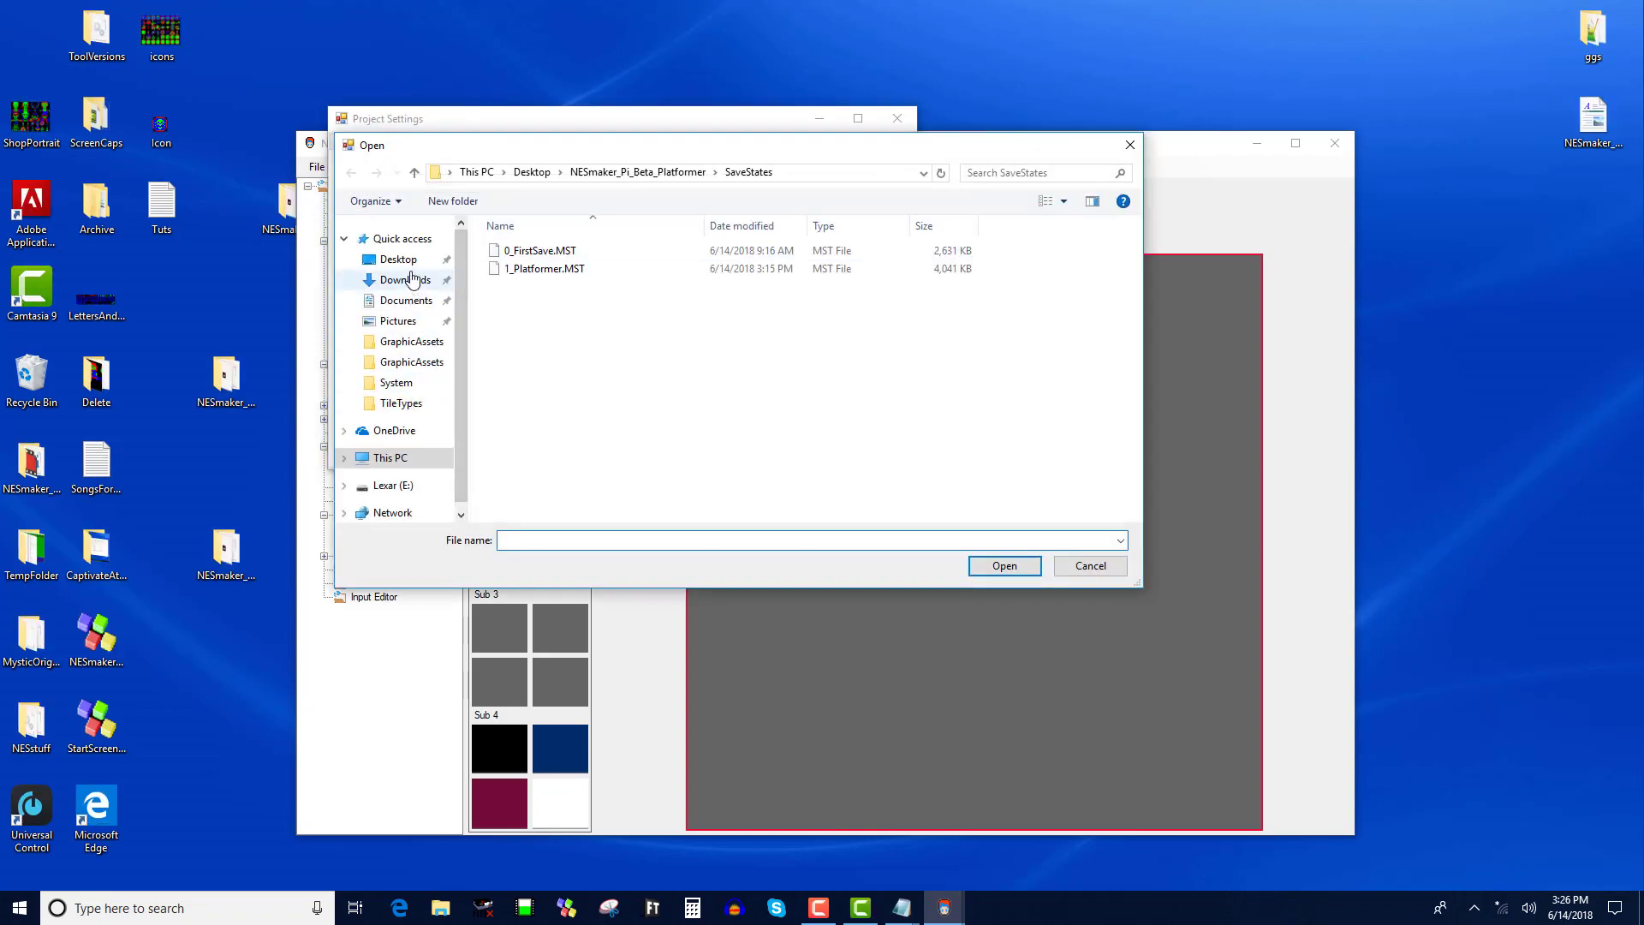
# - Set the emulator to fceux.exe from the Desktop's NESstuff folder
pyautogui.click(401, 259)
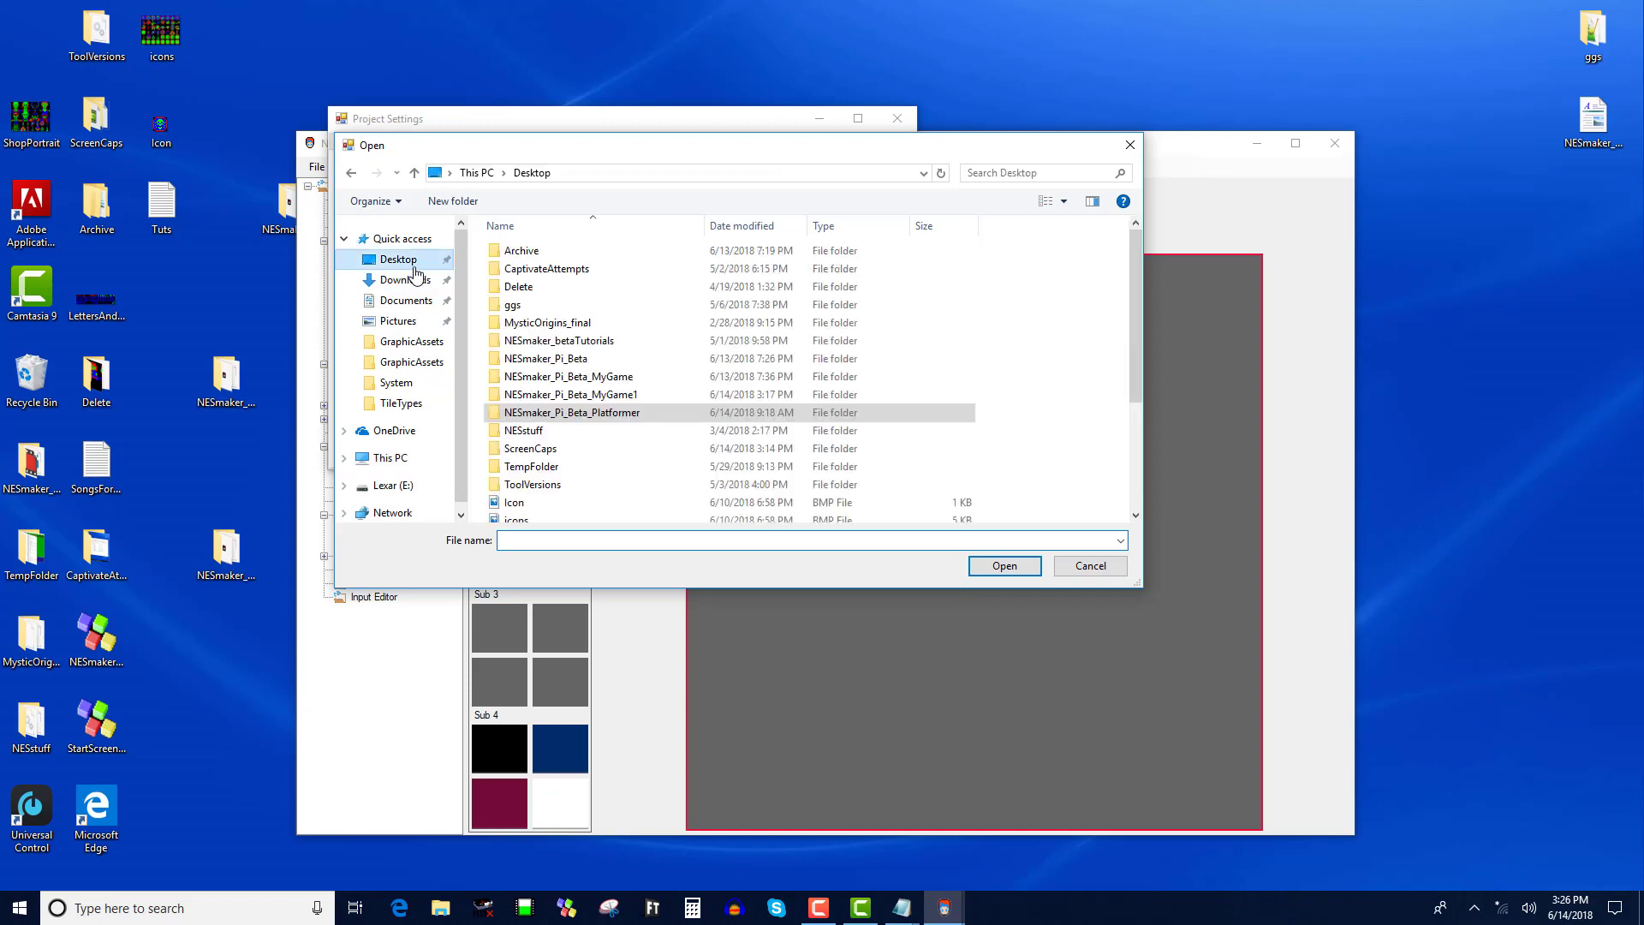
pyautogui.doubleClick(538, 433)
pyautogui.scroll(-3, 523, 428)
pyautogui.click(516, 459)
pyautogui.doubleClick(517, 460)
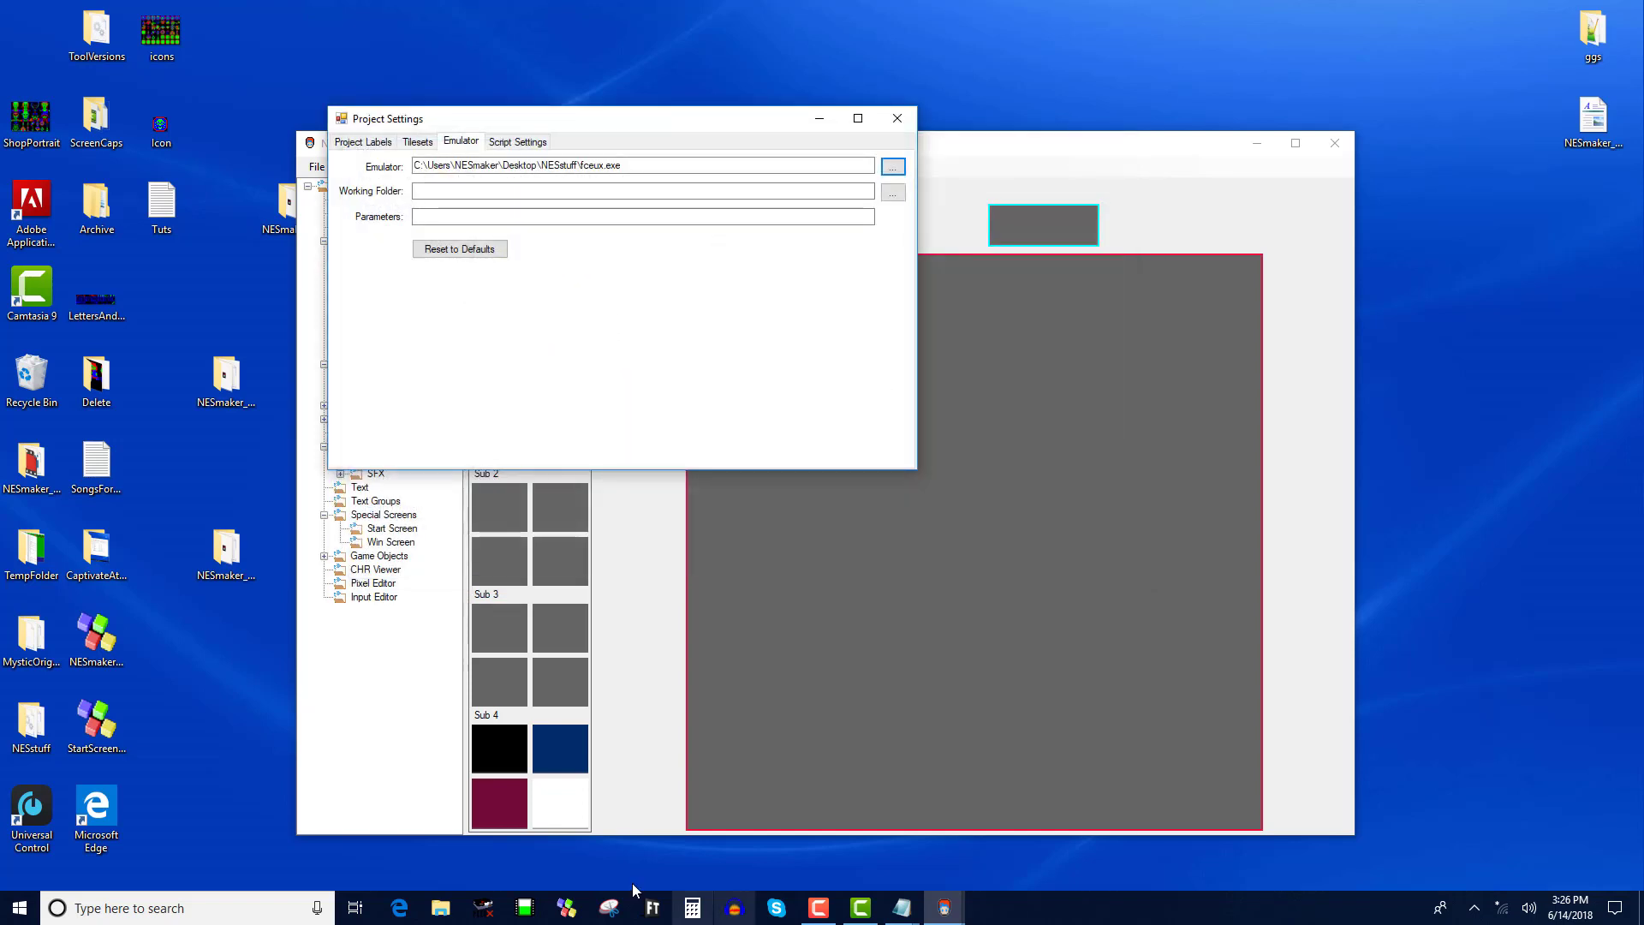
pyautogui.doubleClick(445, 165)
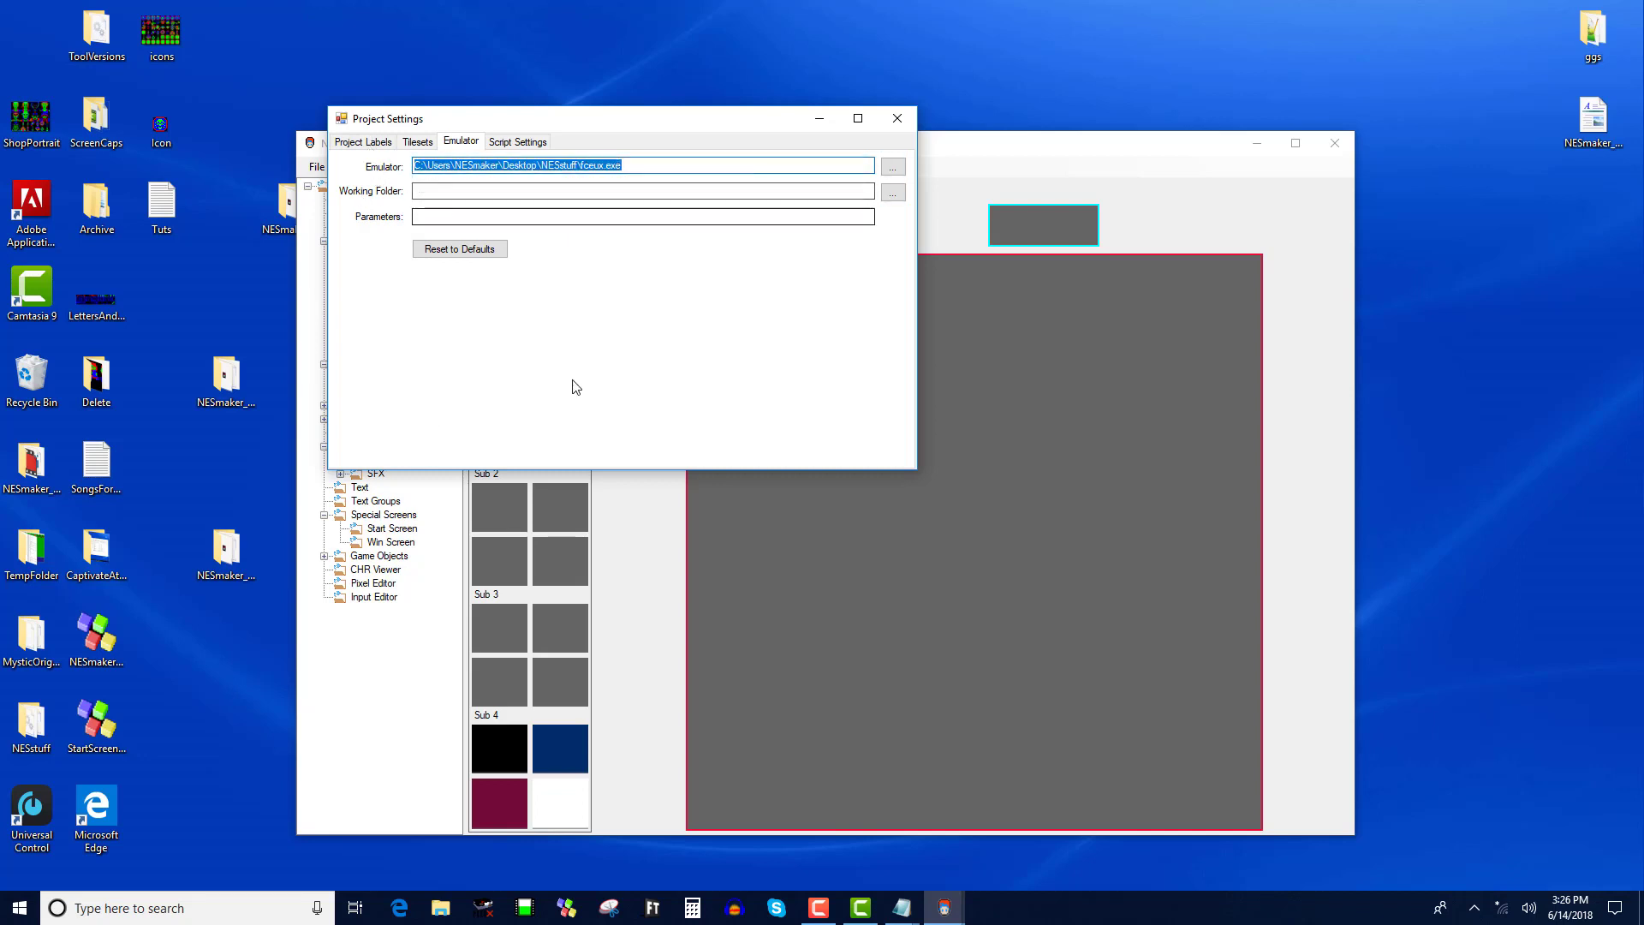
# - Set the working folder to NESmaker_Pi_Beta_MyGame1's GameEngineData, with game.nes as parameter
pyautogui.click(893, 193)
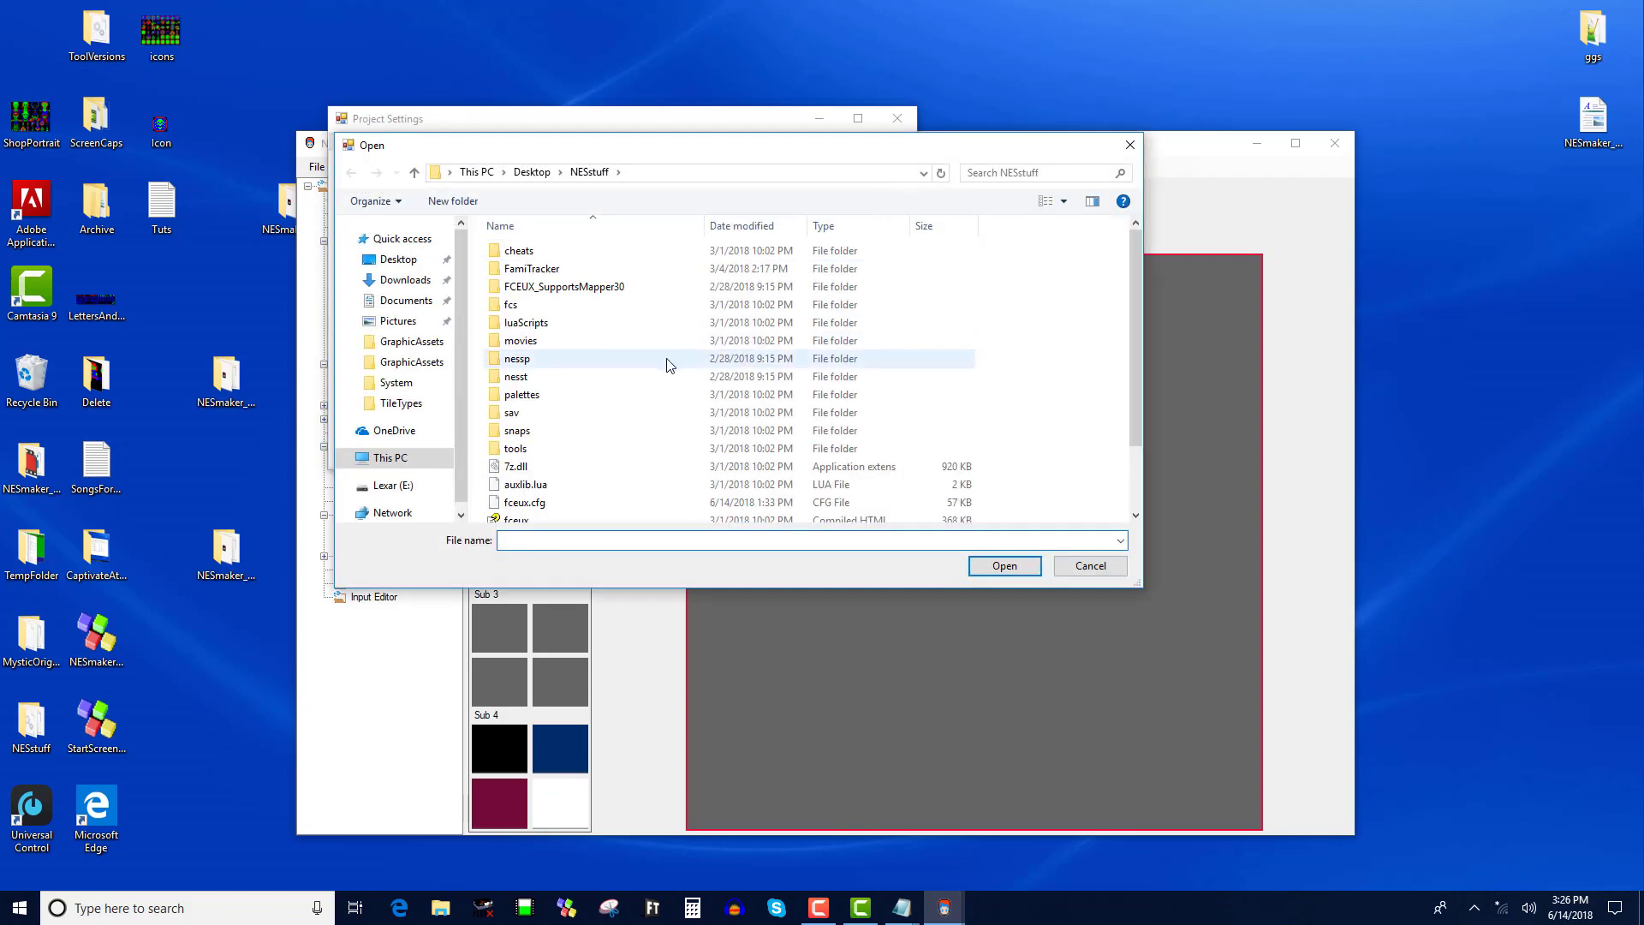
pyautogui.click(396, 259)
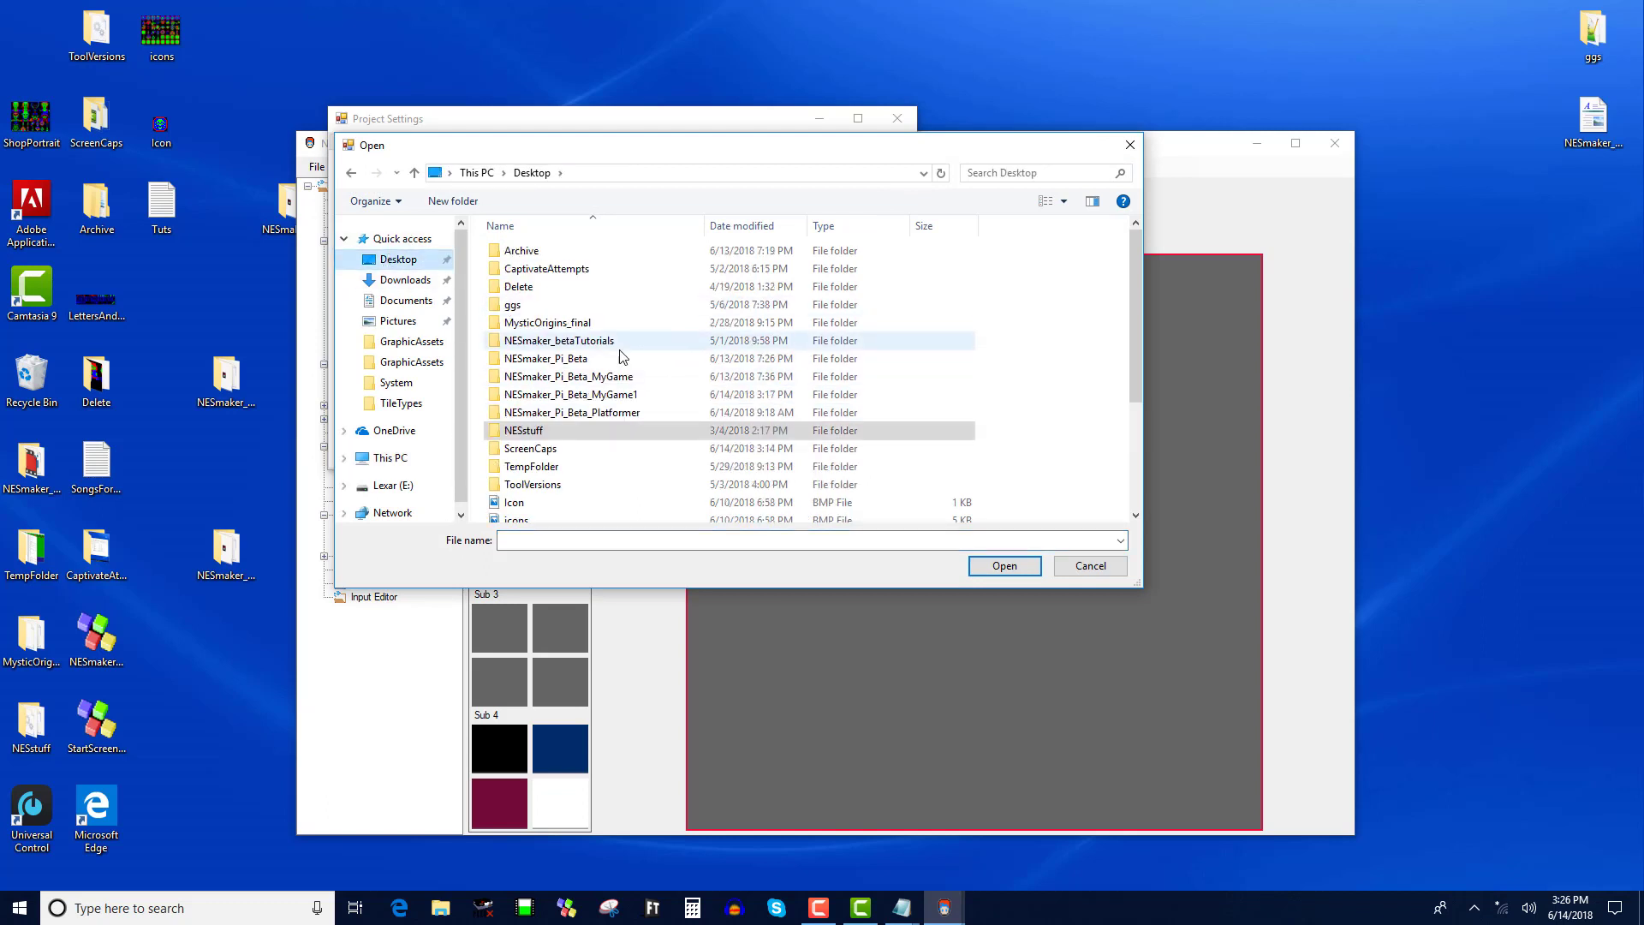
pyautogui.doubleClick(623, 394)
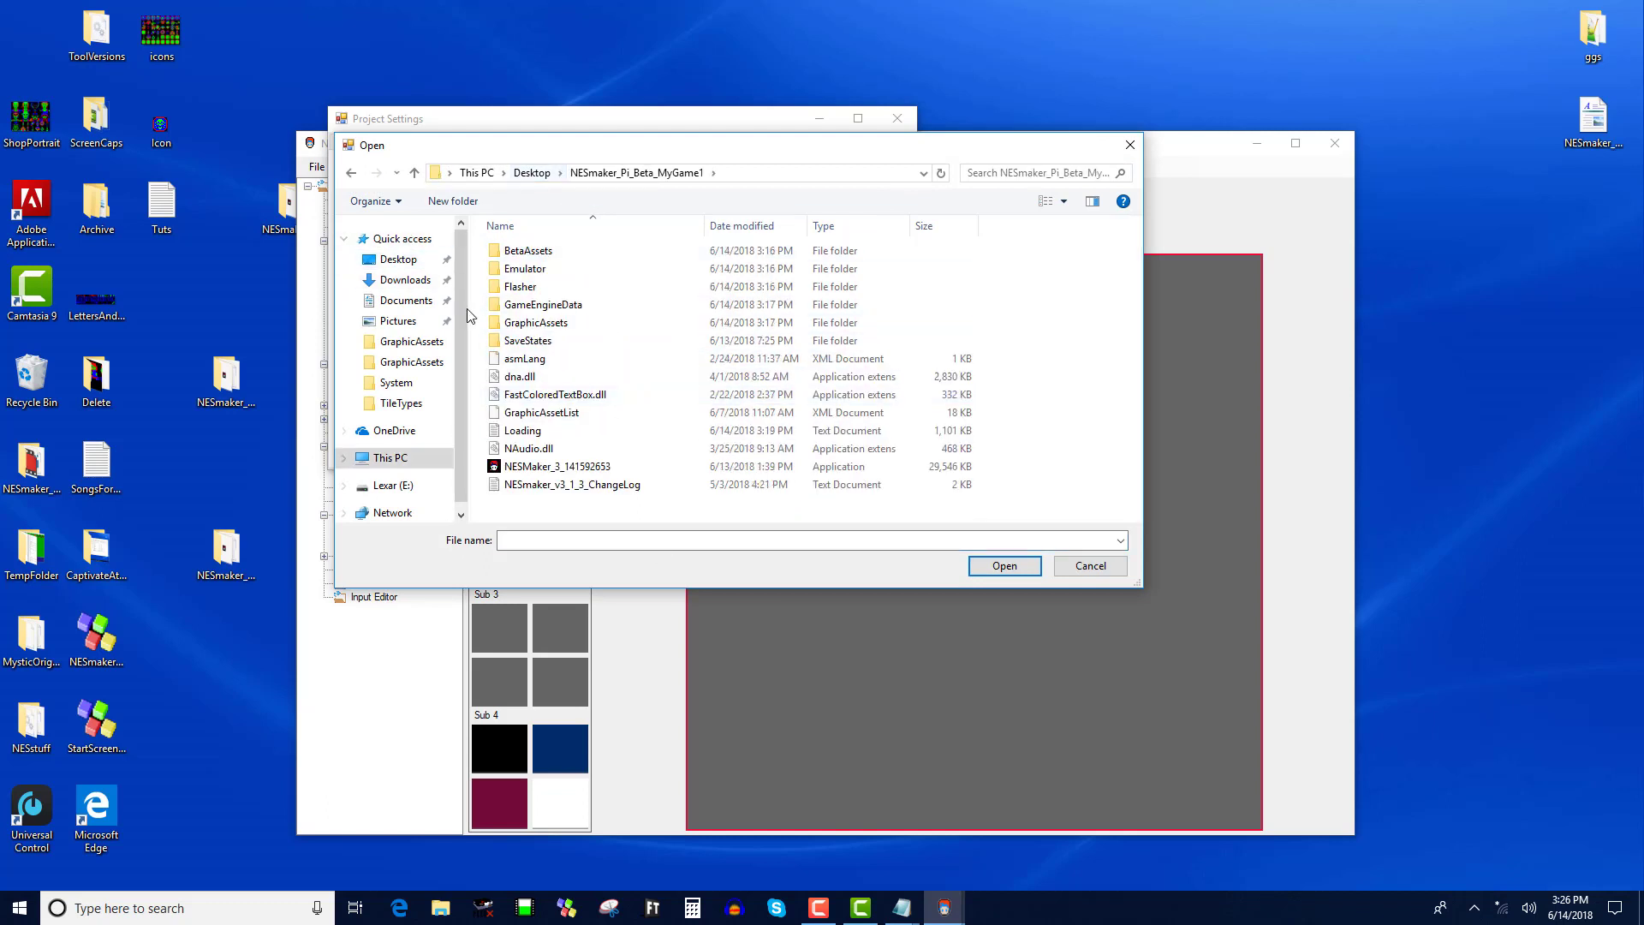
pyautogui.doubleClick(535, 306)
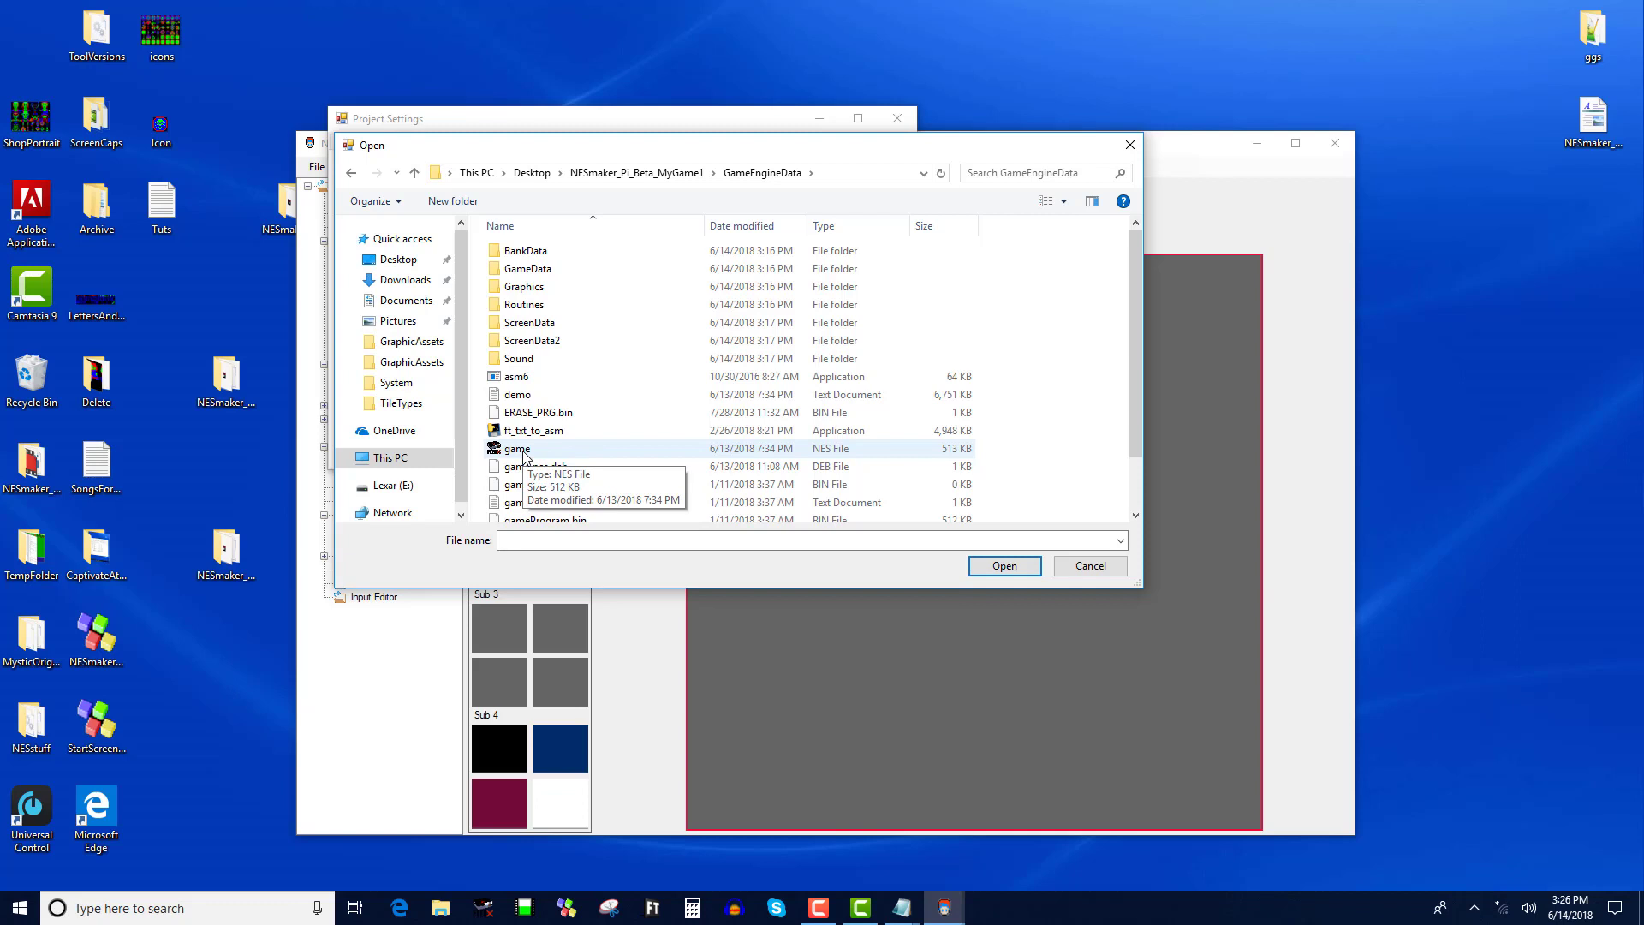
pyautogui.doubleClick(517, 449)
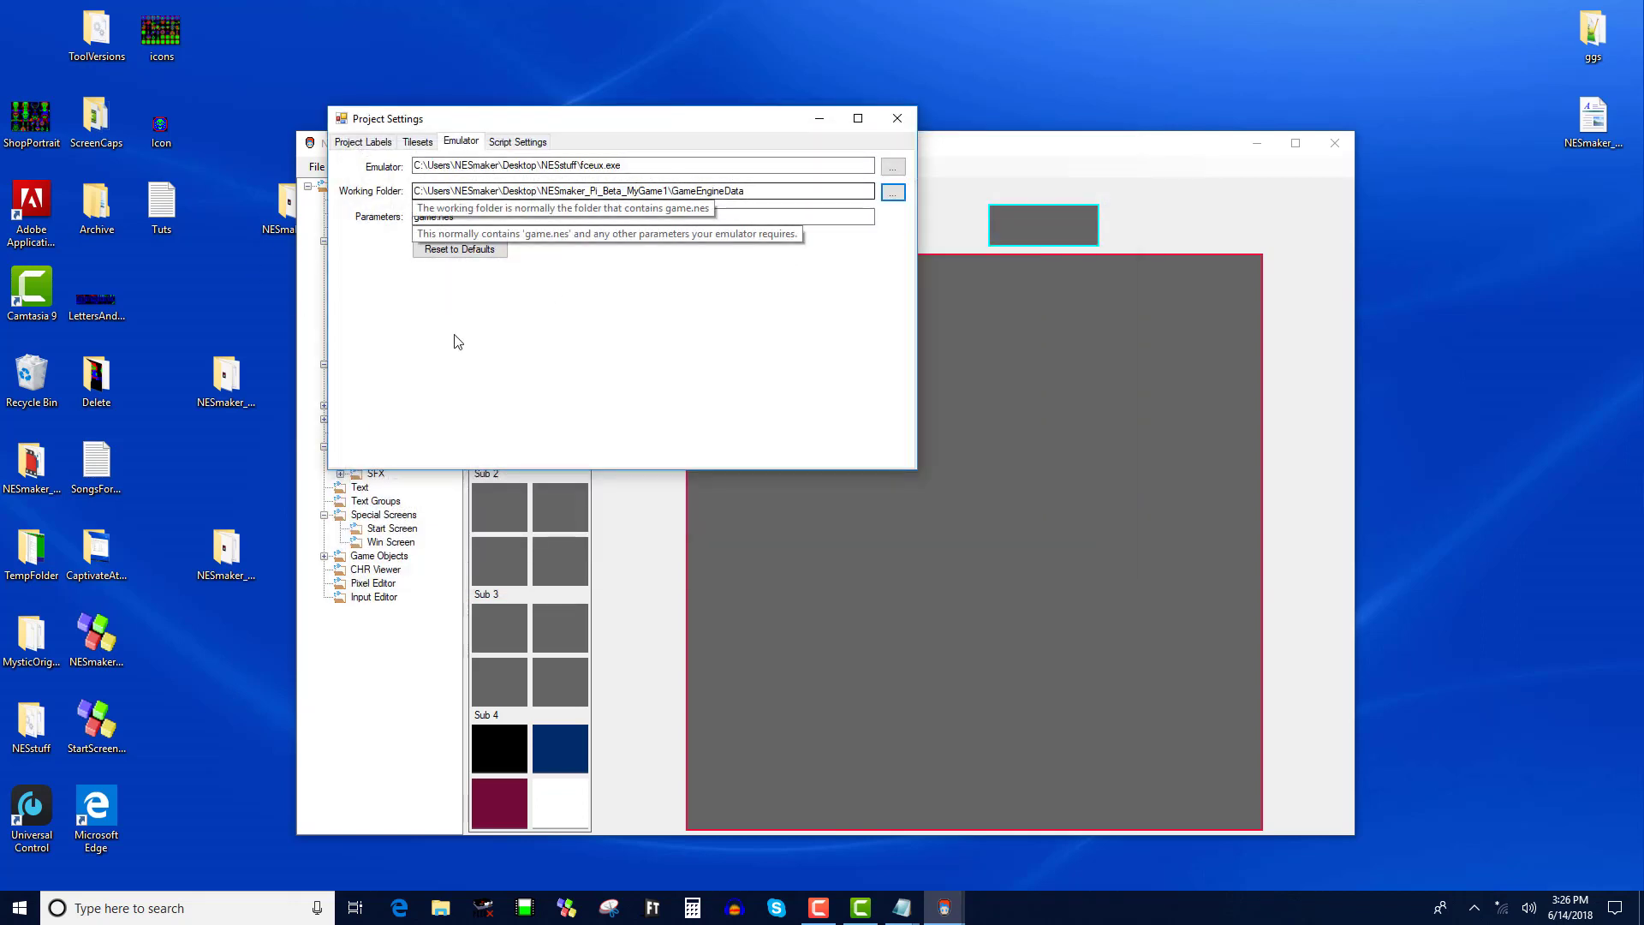
# - Review the Script Settings paths, then close the Project Settings window
pyautogui.click(527, 143)
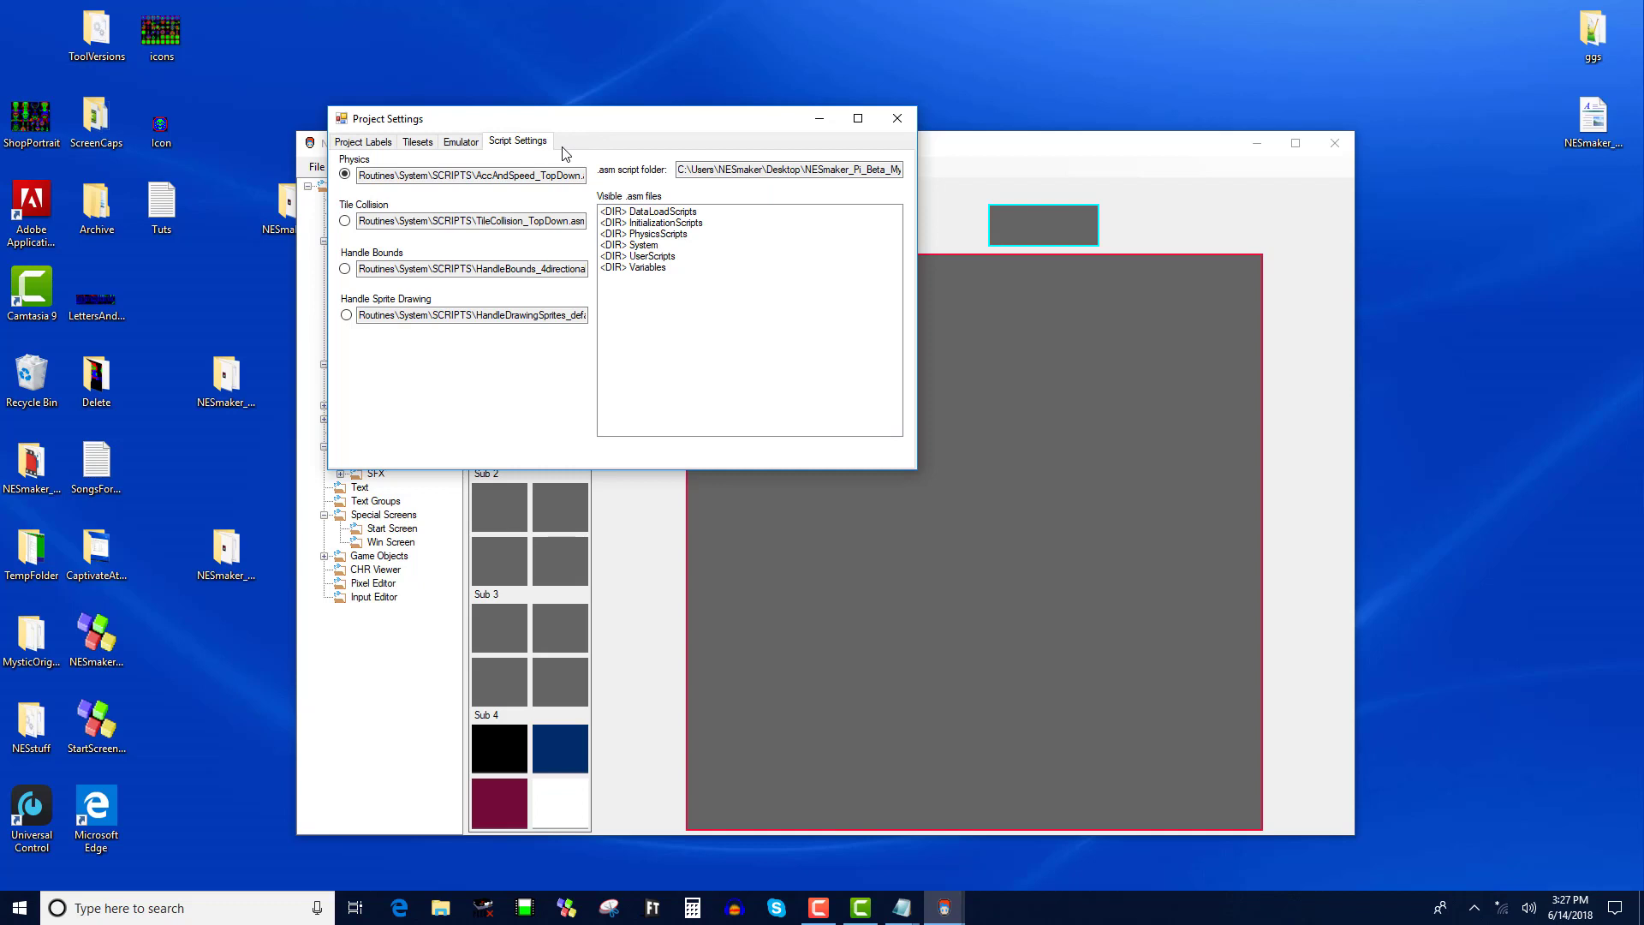
pyautogui.click(897, 118)
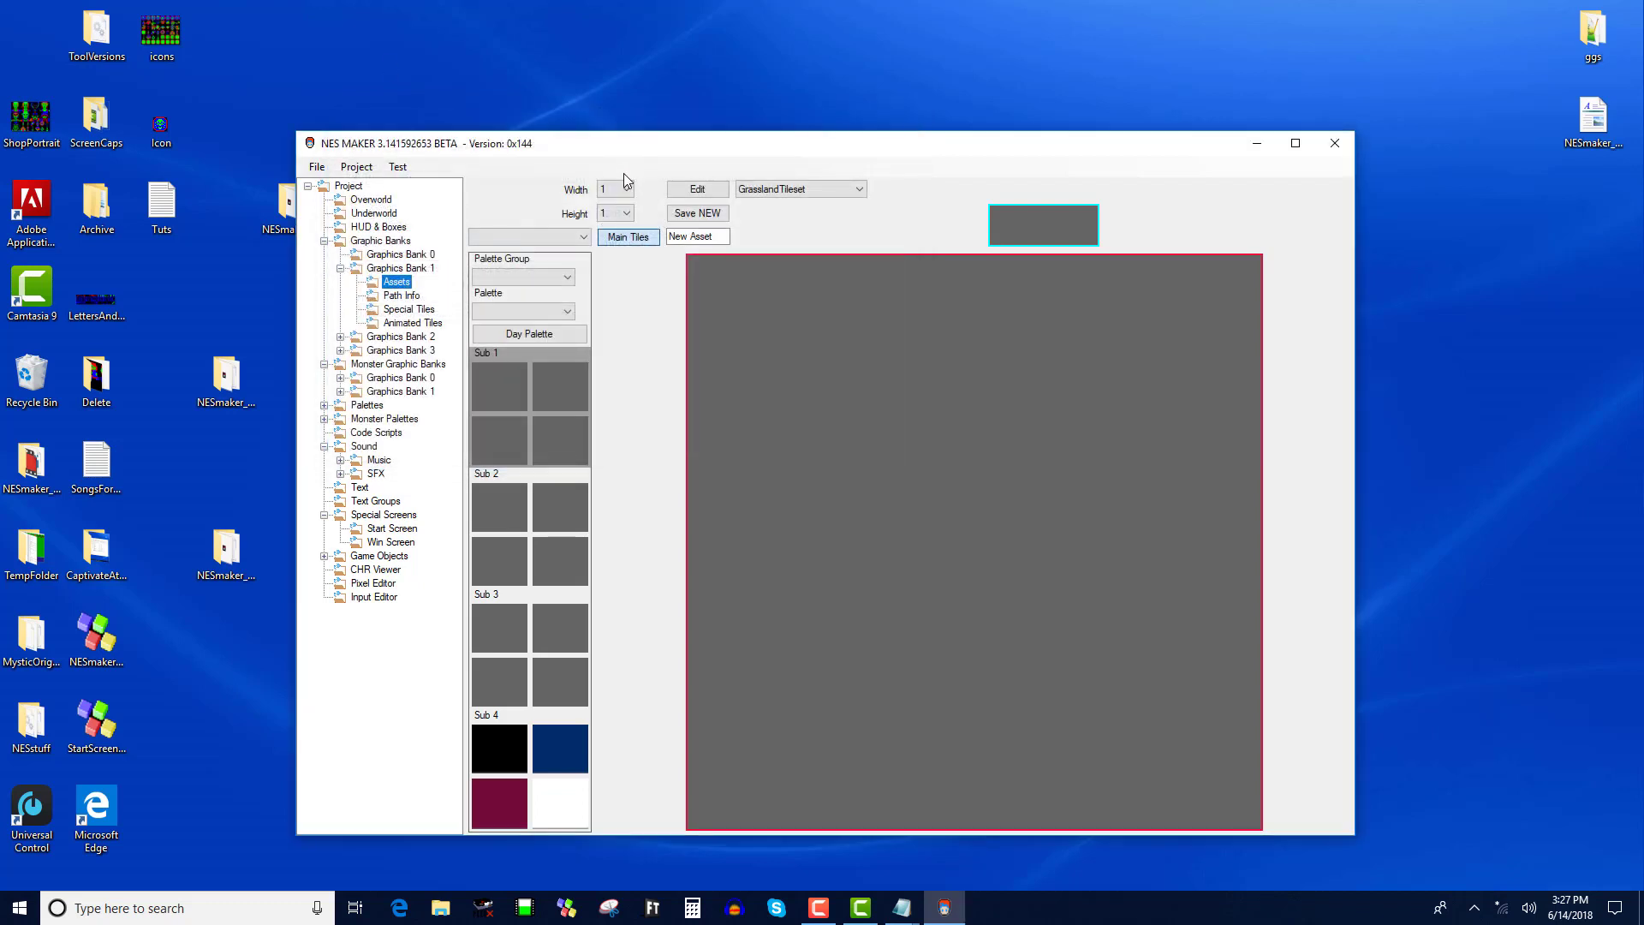
# - Run Export & Test from the Test menu, building game.nes (524304 bytes) and demo.txt
pyautogui.click(399, 168)
pyautogui.click(395, 169)
pyautogui.click(396, 168)
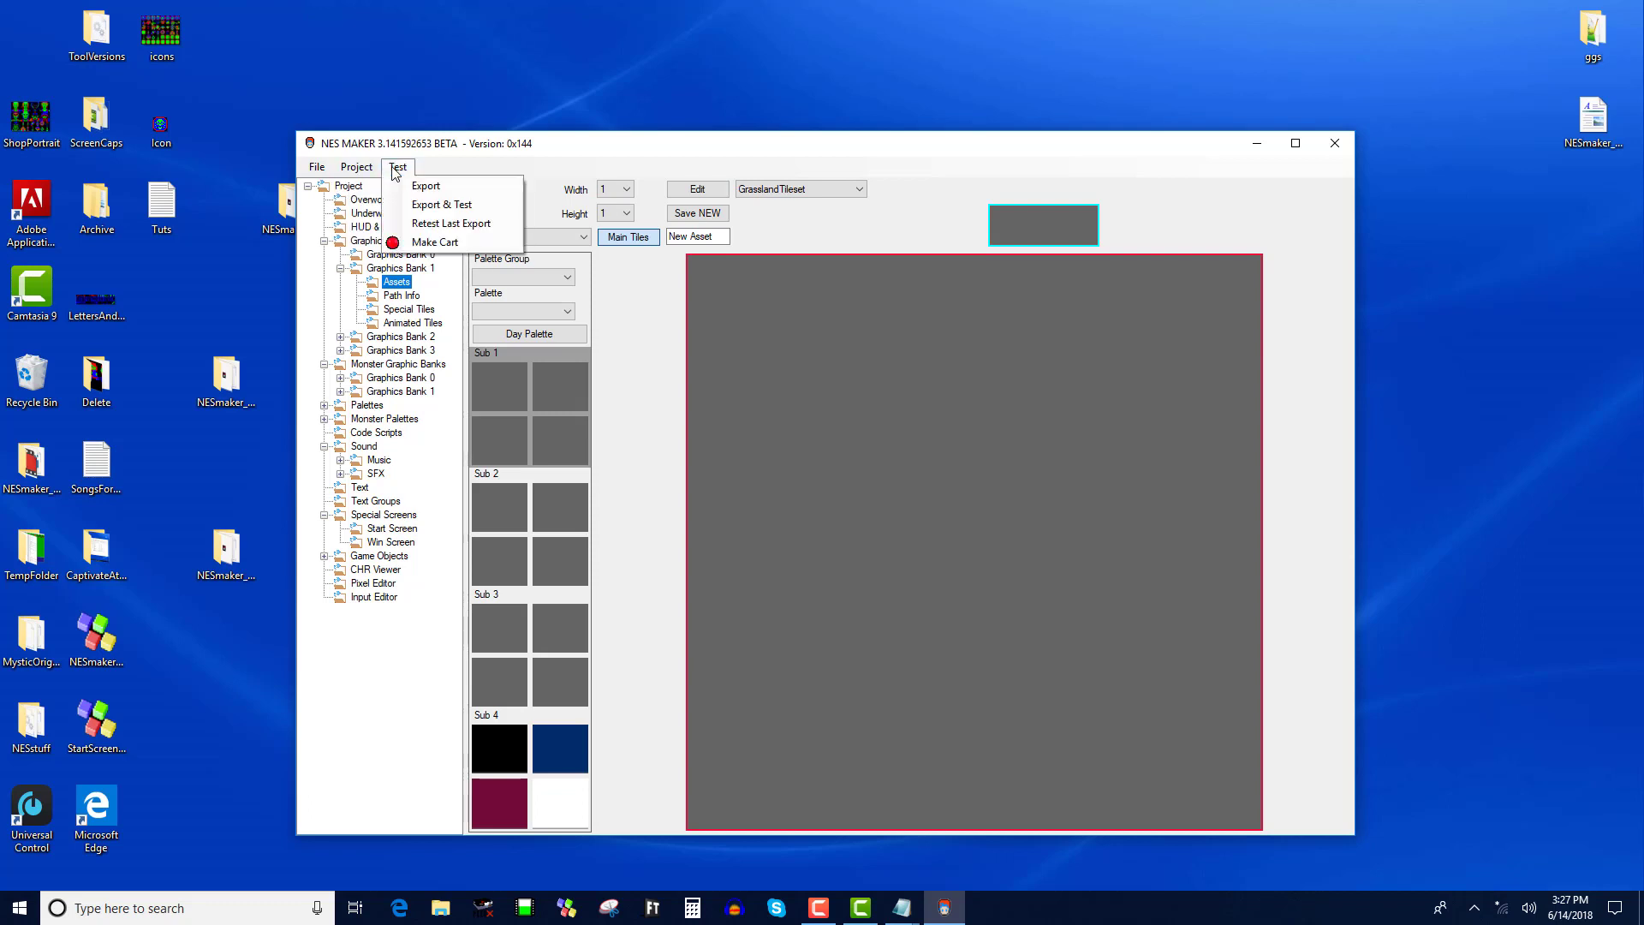
pyautogui.click(428, 207)
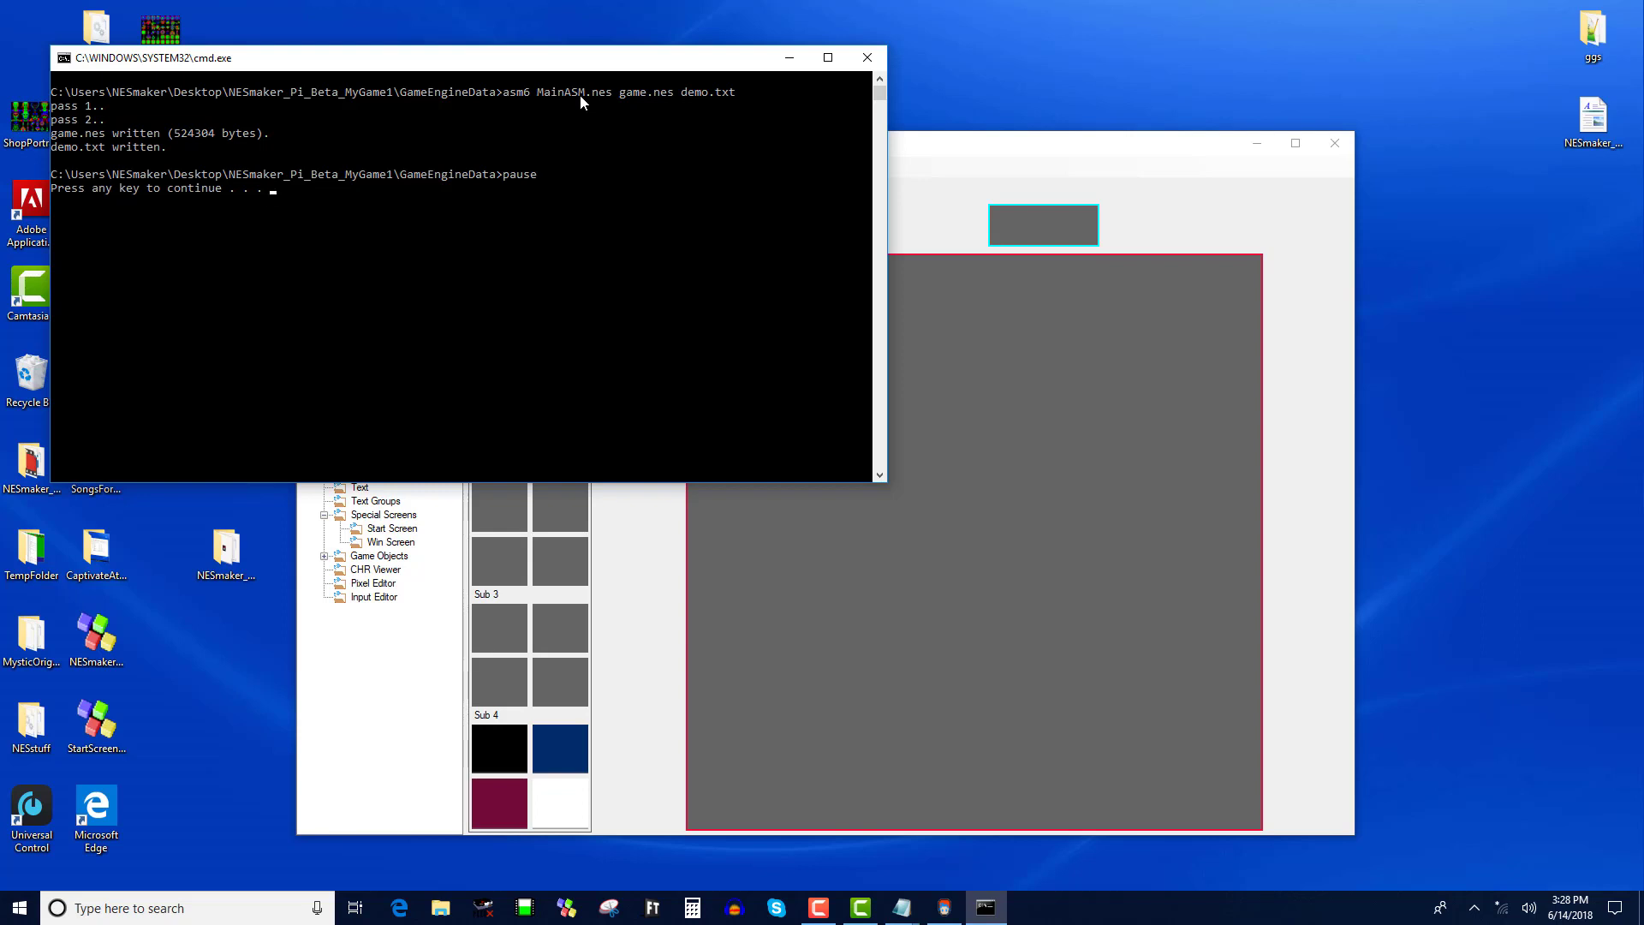
# - Move the console window reporting game.nes and demo.txt toward the screen centre
pyautogui.moveTo(622, 58); pyautogui.dragTo(862, 98)
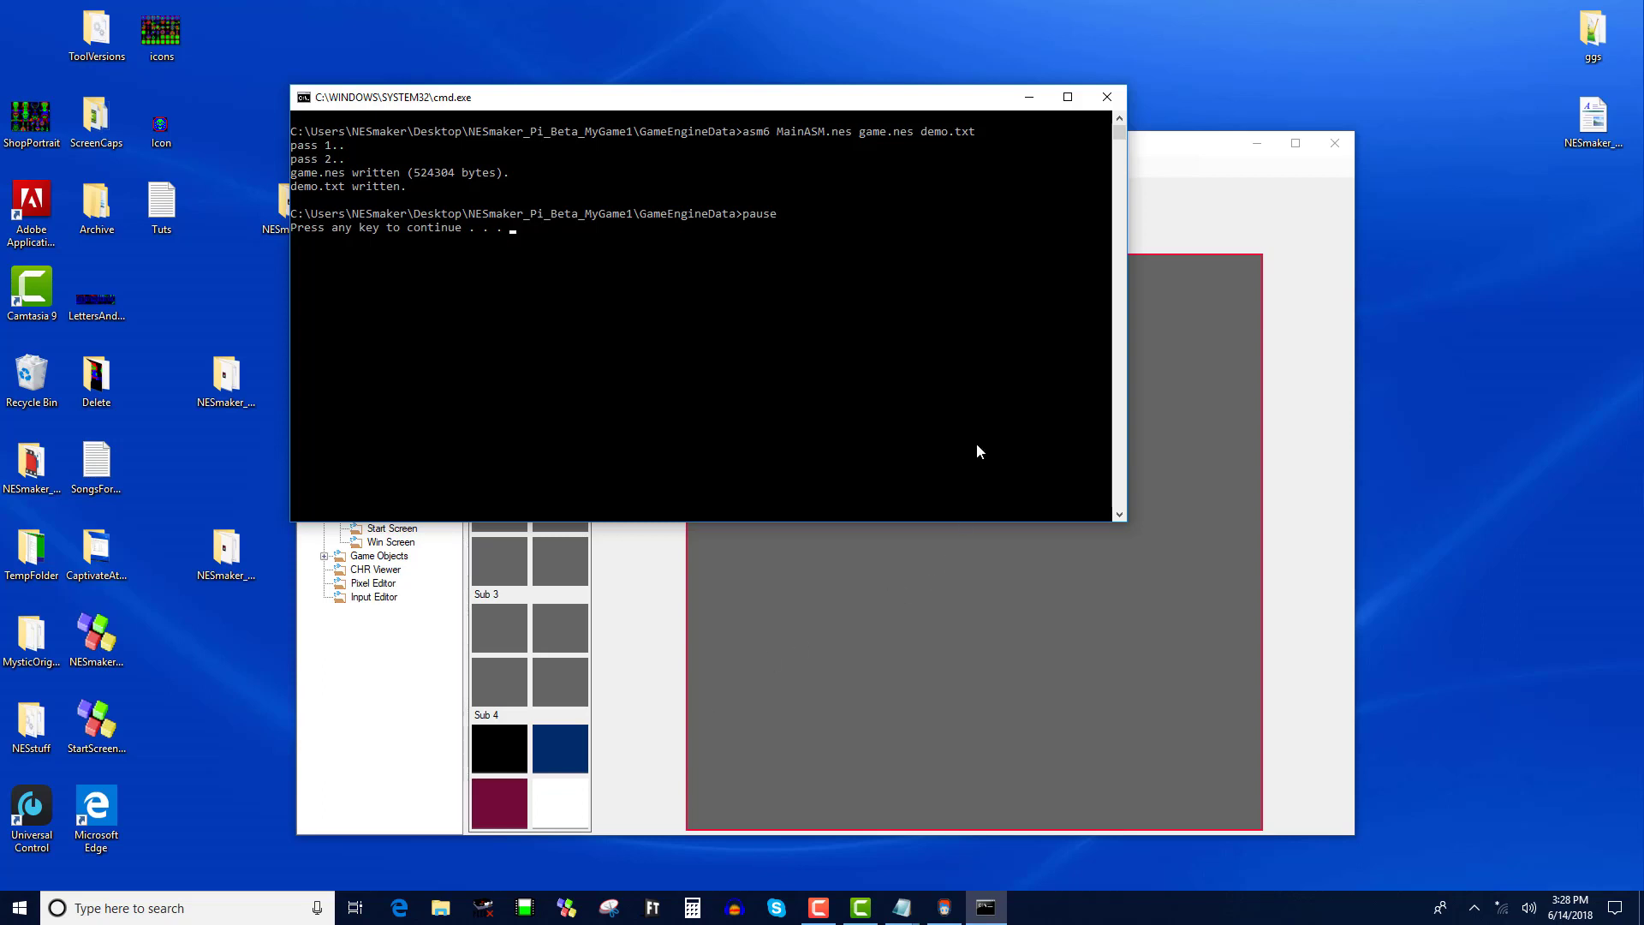
# - Close the console to launch game.nes in FCEUX, showing a gray screen, then close FCEUX
pyautogui.click(1104, 100)
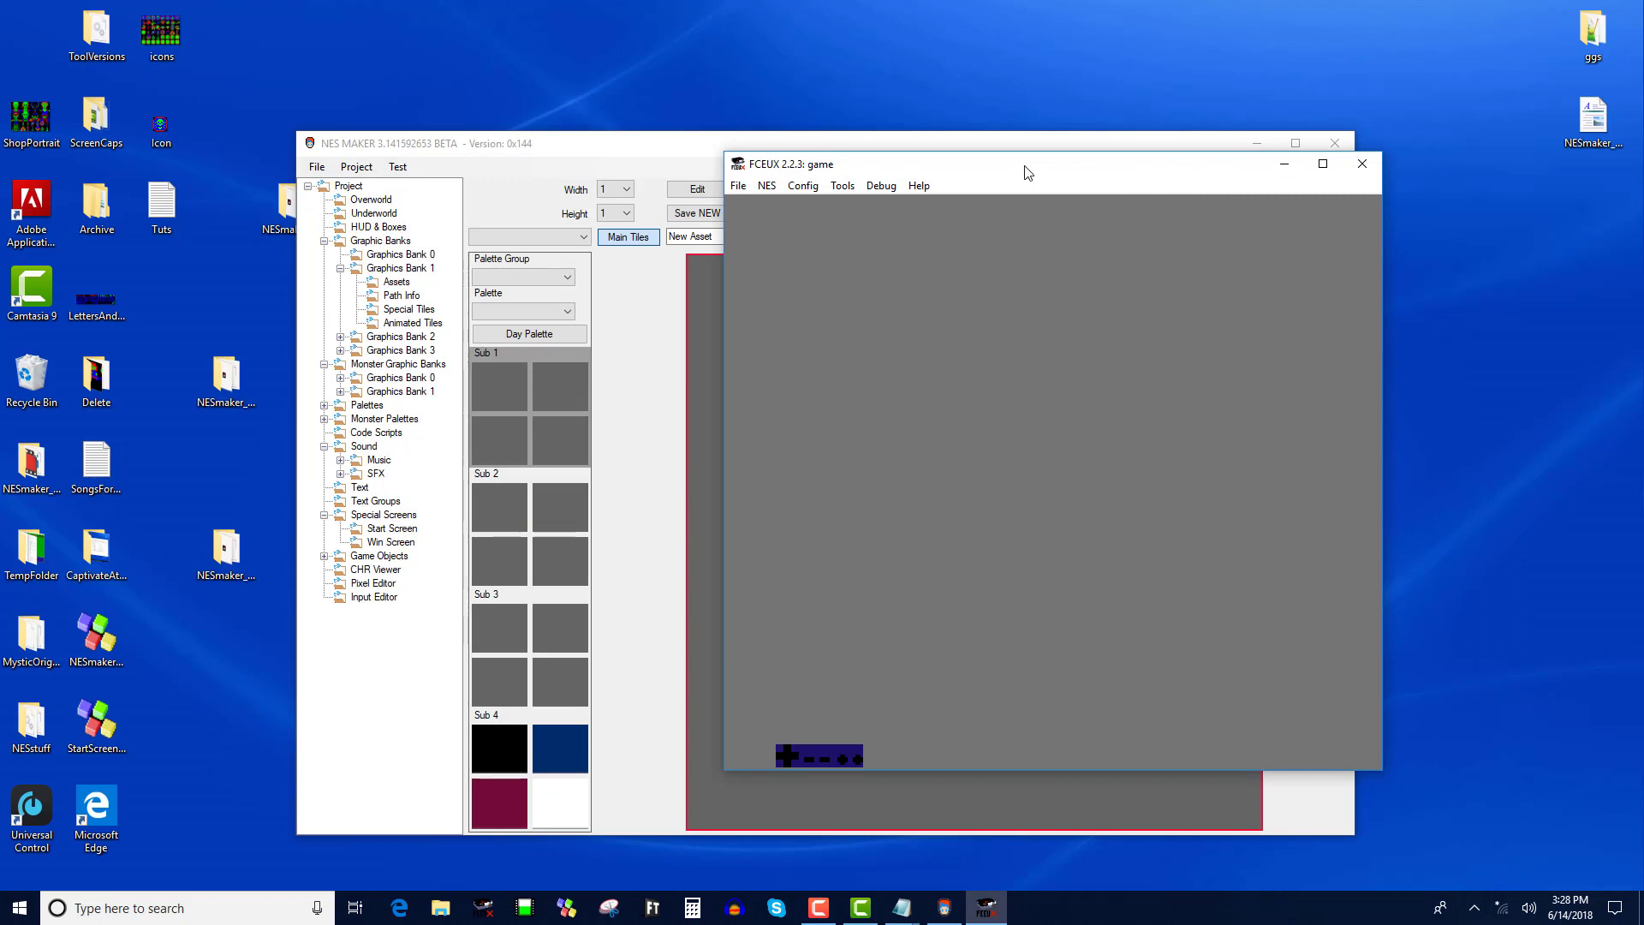
pyautogui.moveTo(1027, 168); pyautogui.dragTo(887, 81)
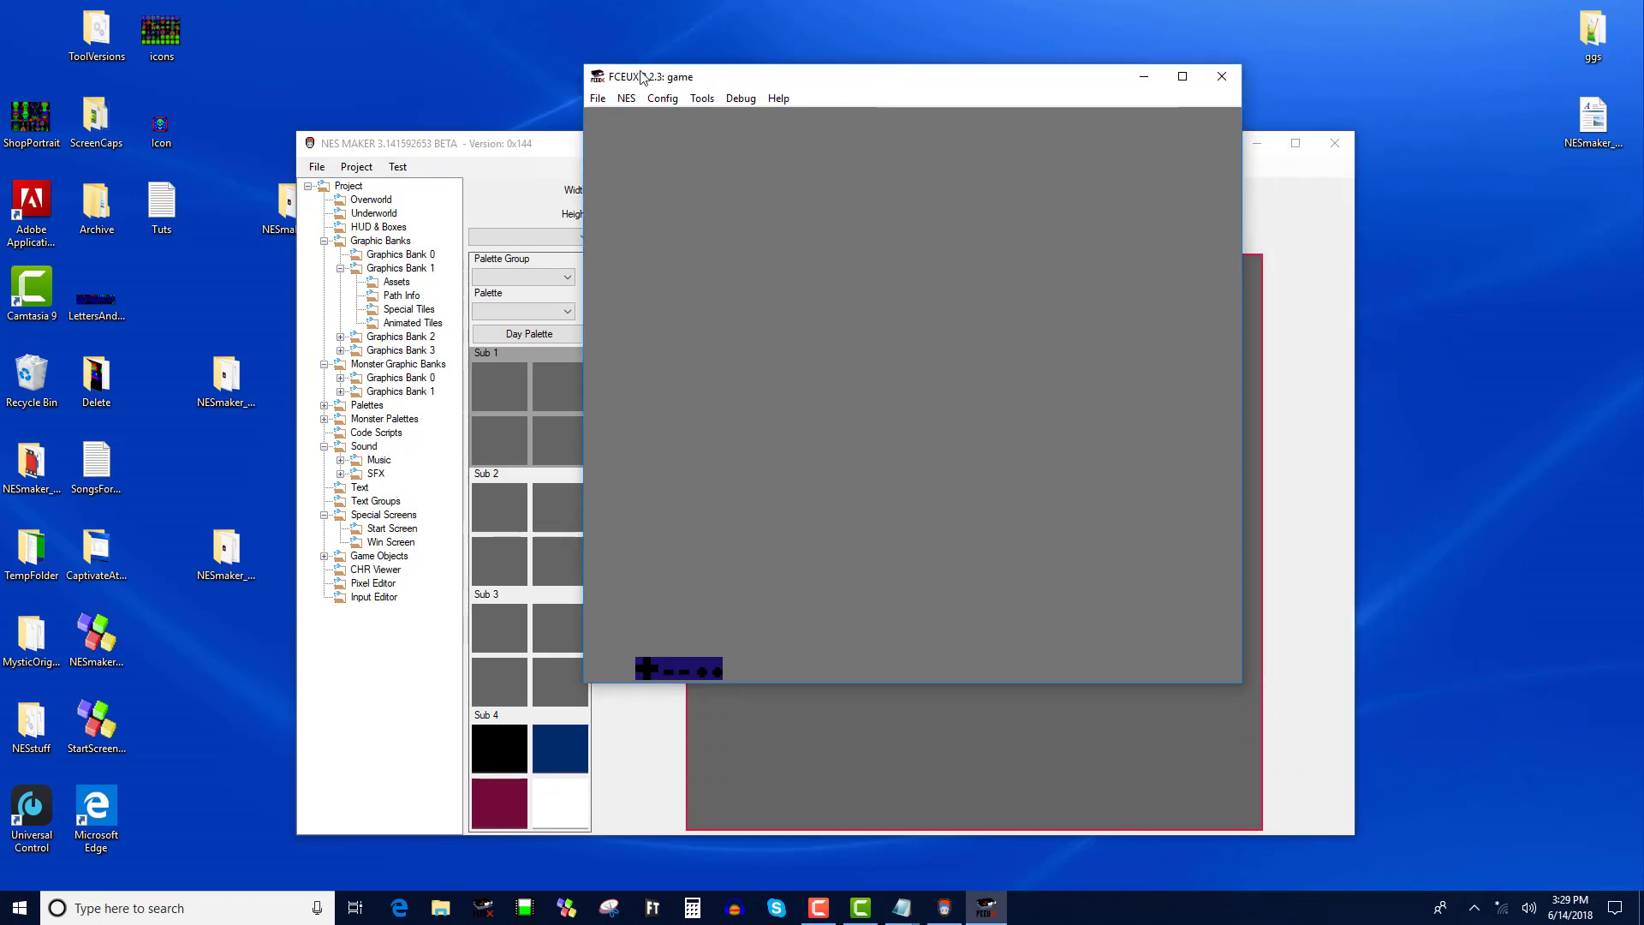
pyautogui.click(1223, 77)
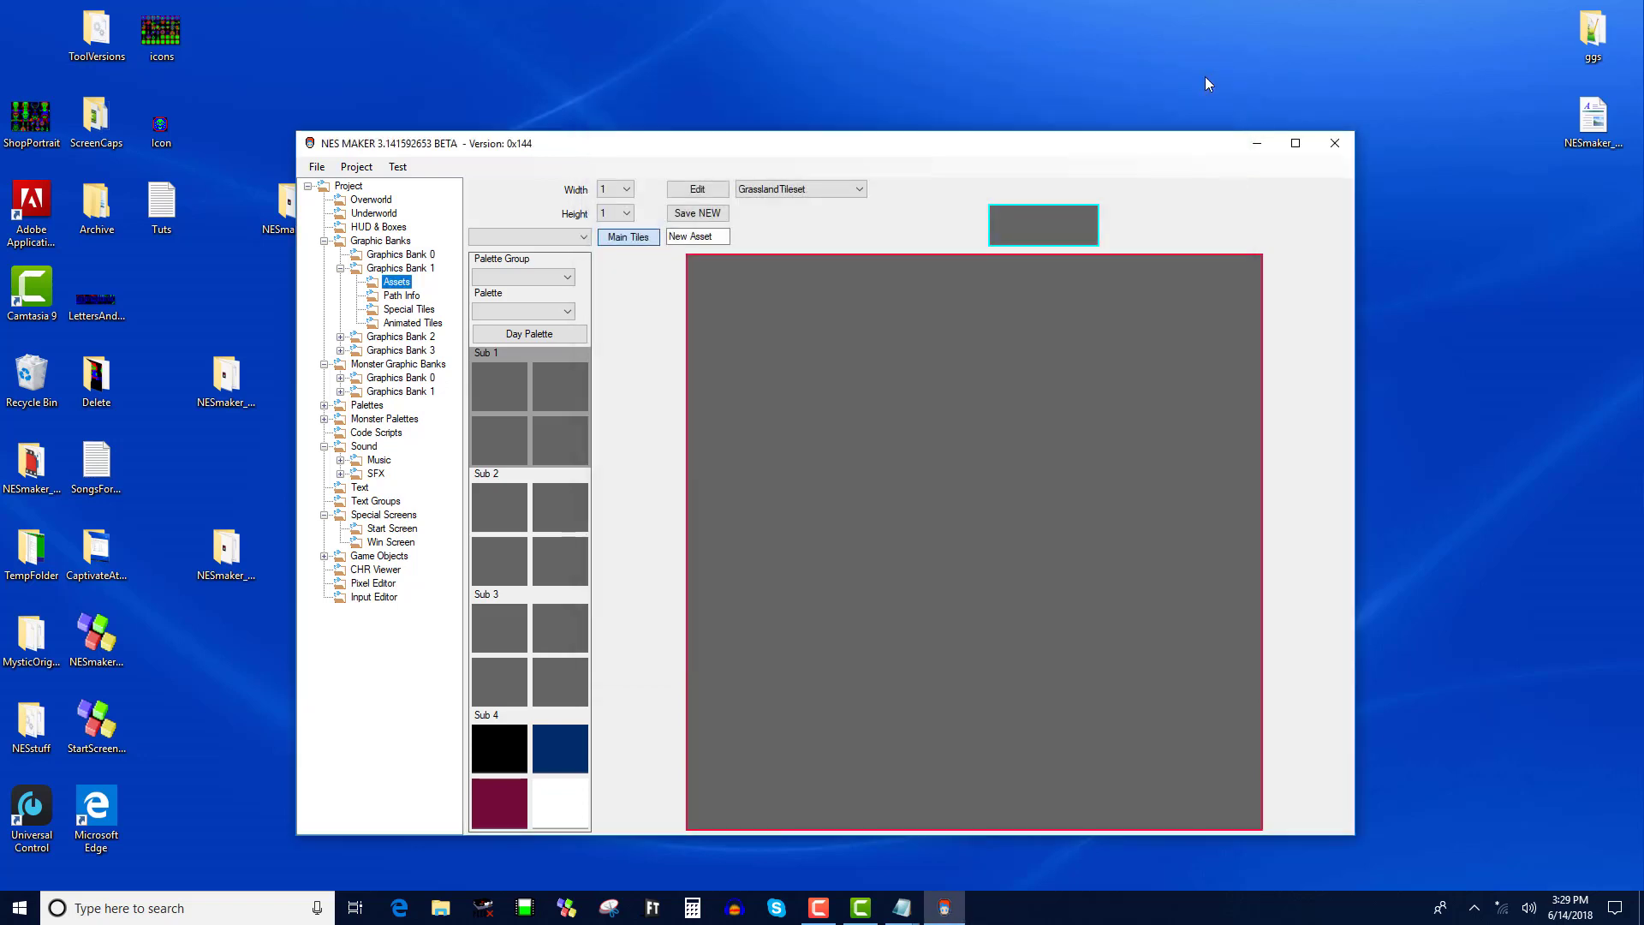
pyautogui.click(399, 167)
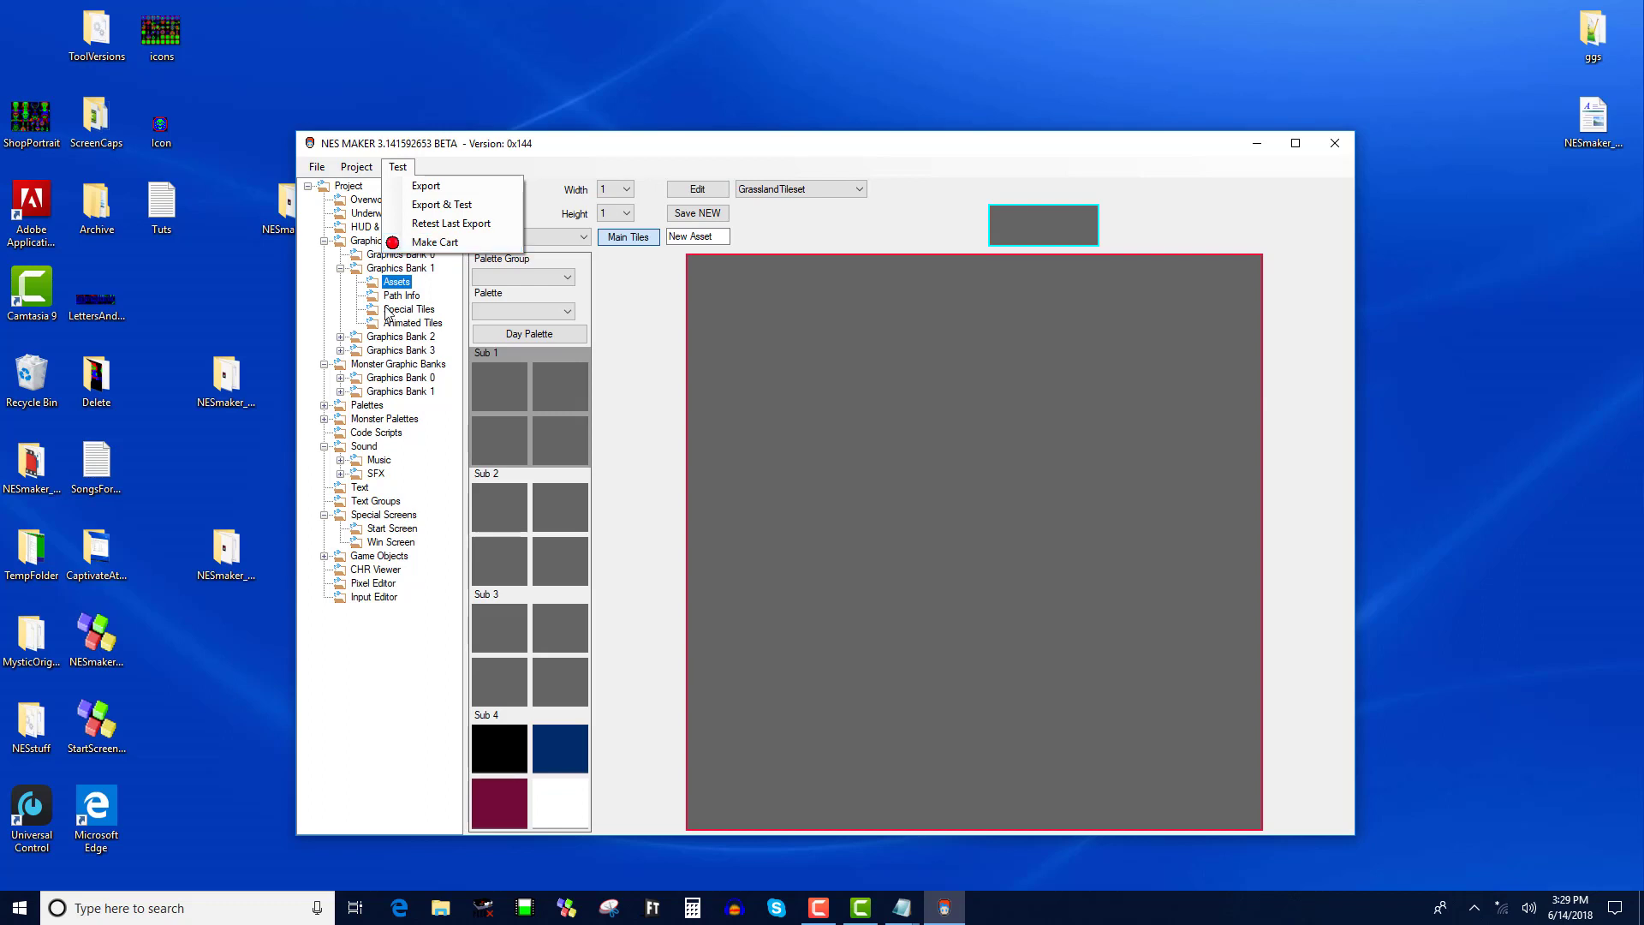
pyautogui.click(707, 507)
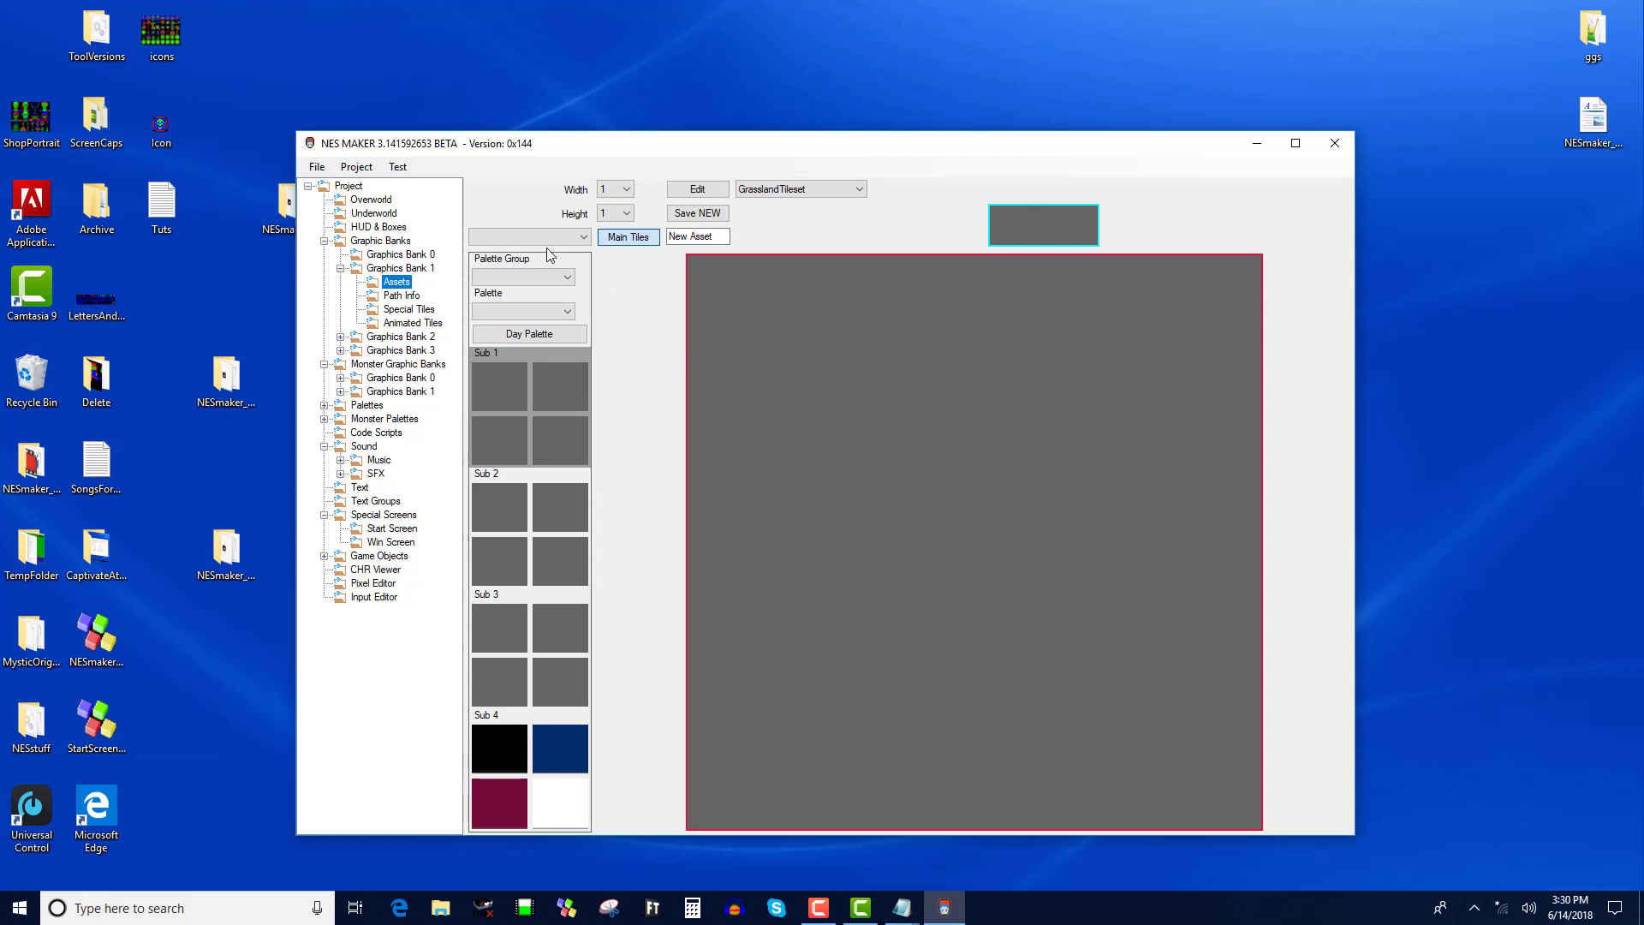
pyautogui.click(356, 167)
pyautogui.click(540, 165)
# - Reopen Project Settings' Emulator page and verify fceux.exe, the working folder and game.nes parameter
pyautogui.click(356, 167)
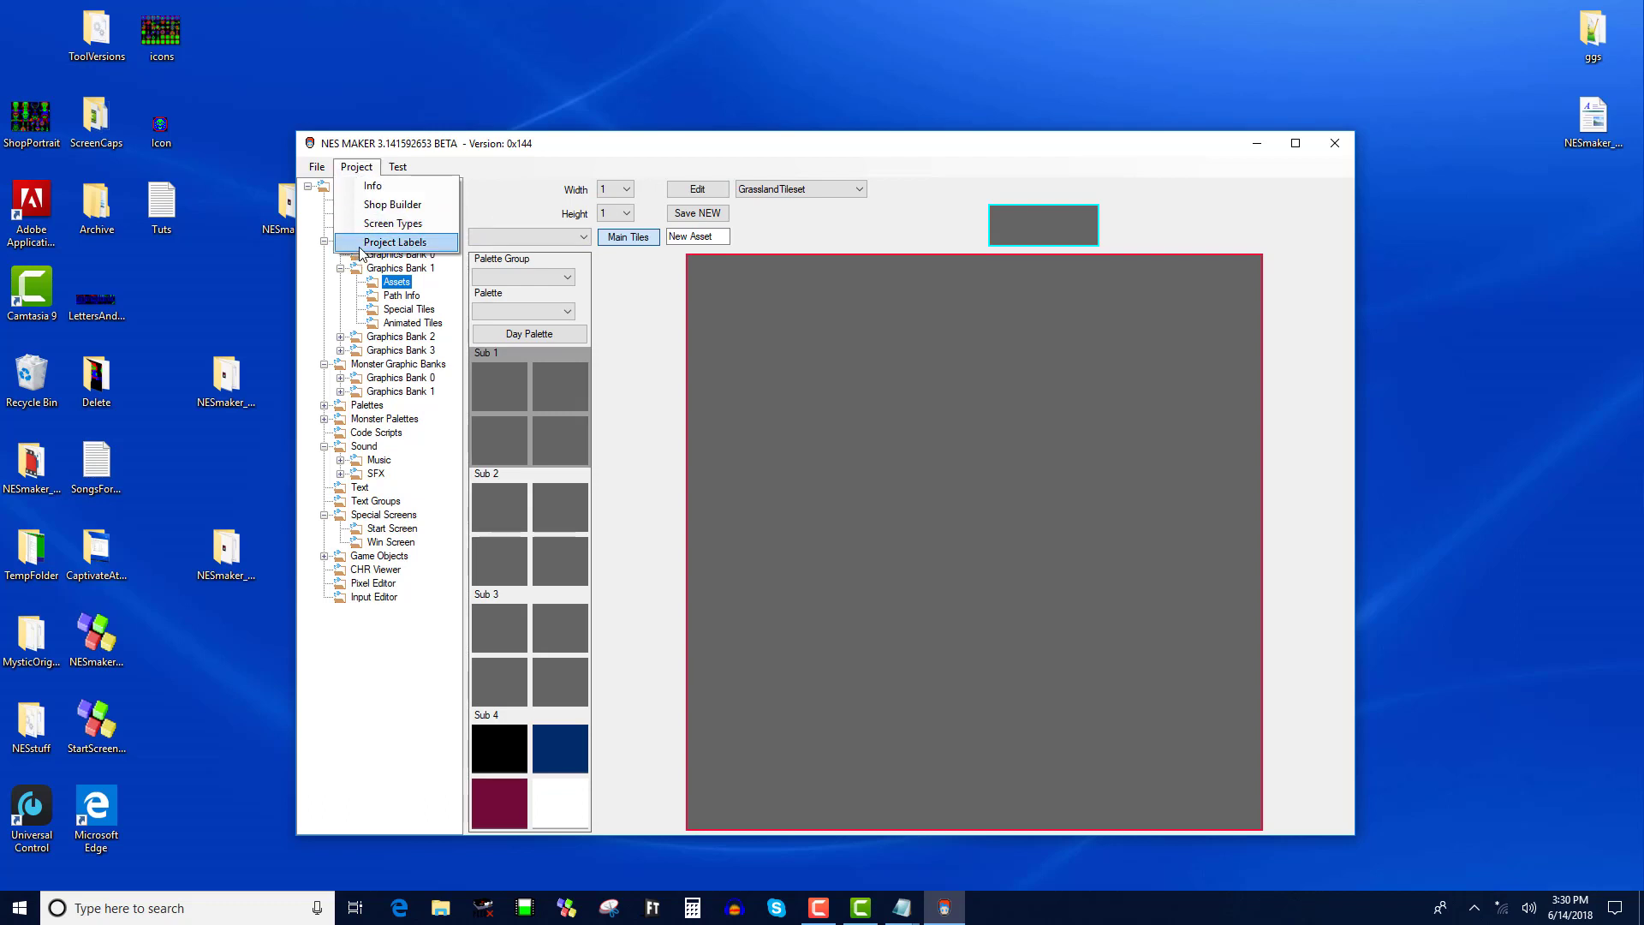
pyautogui.click(361, 243)
pyautogui.click(207, 104)
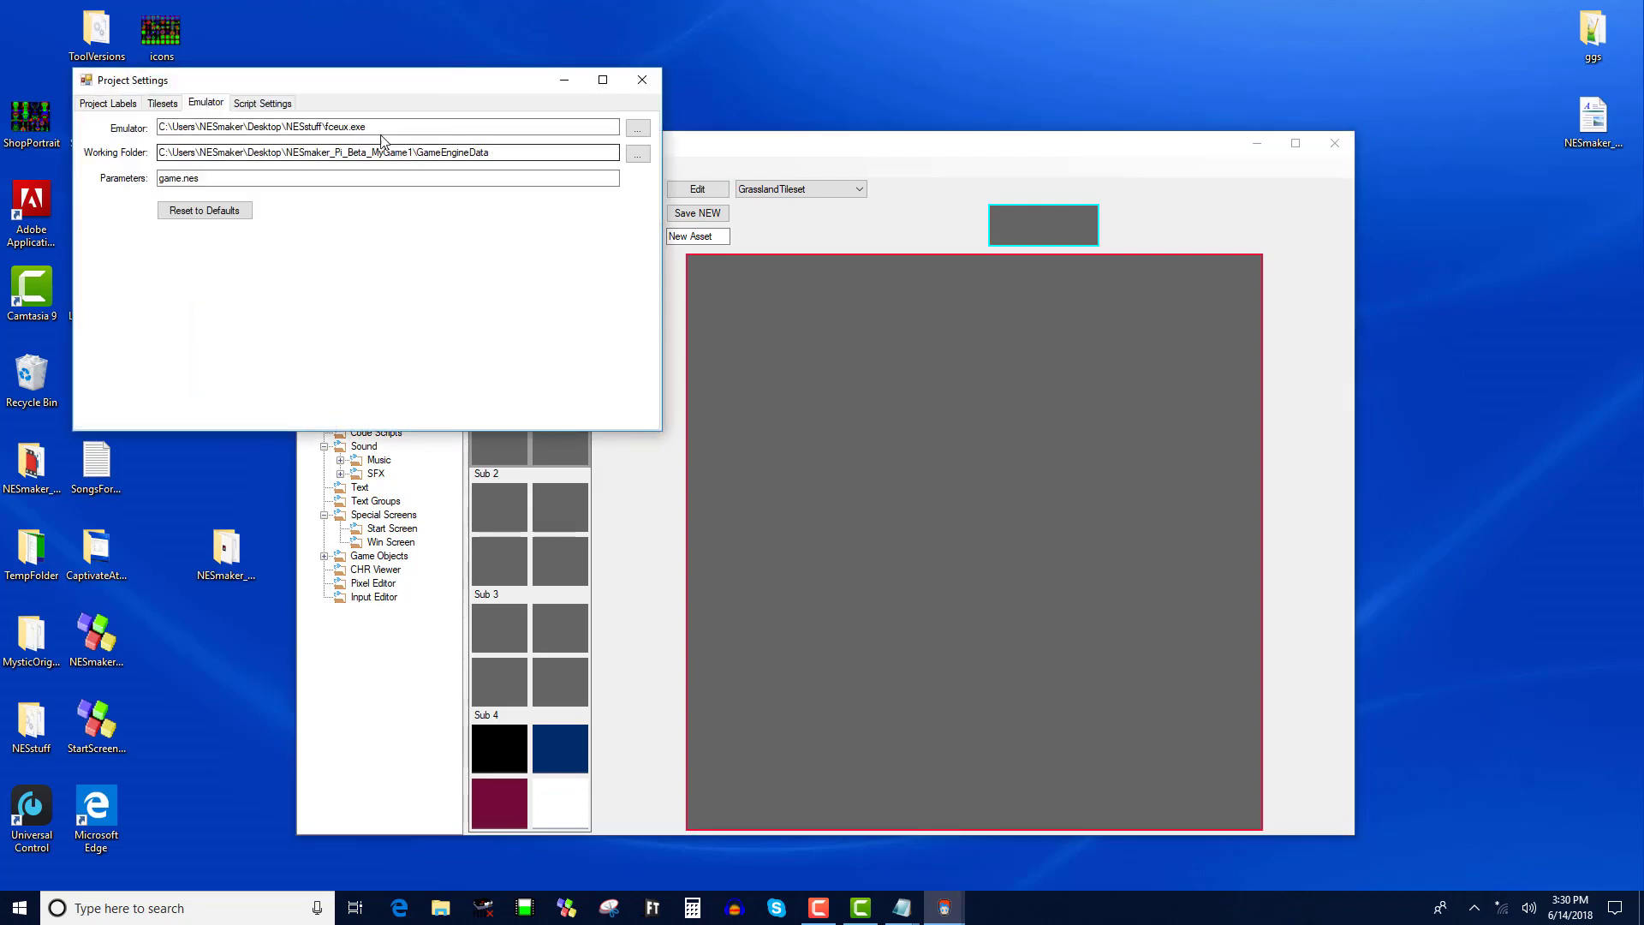
pyautogui.moveTo(368, 127); pyautogui.dragTo(316, 127)
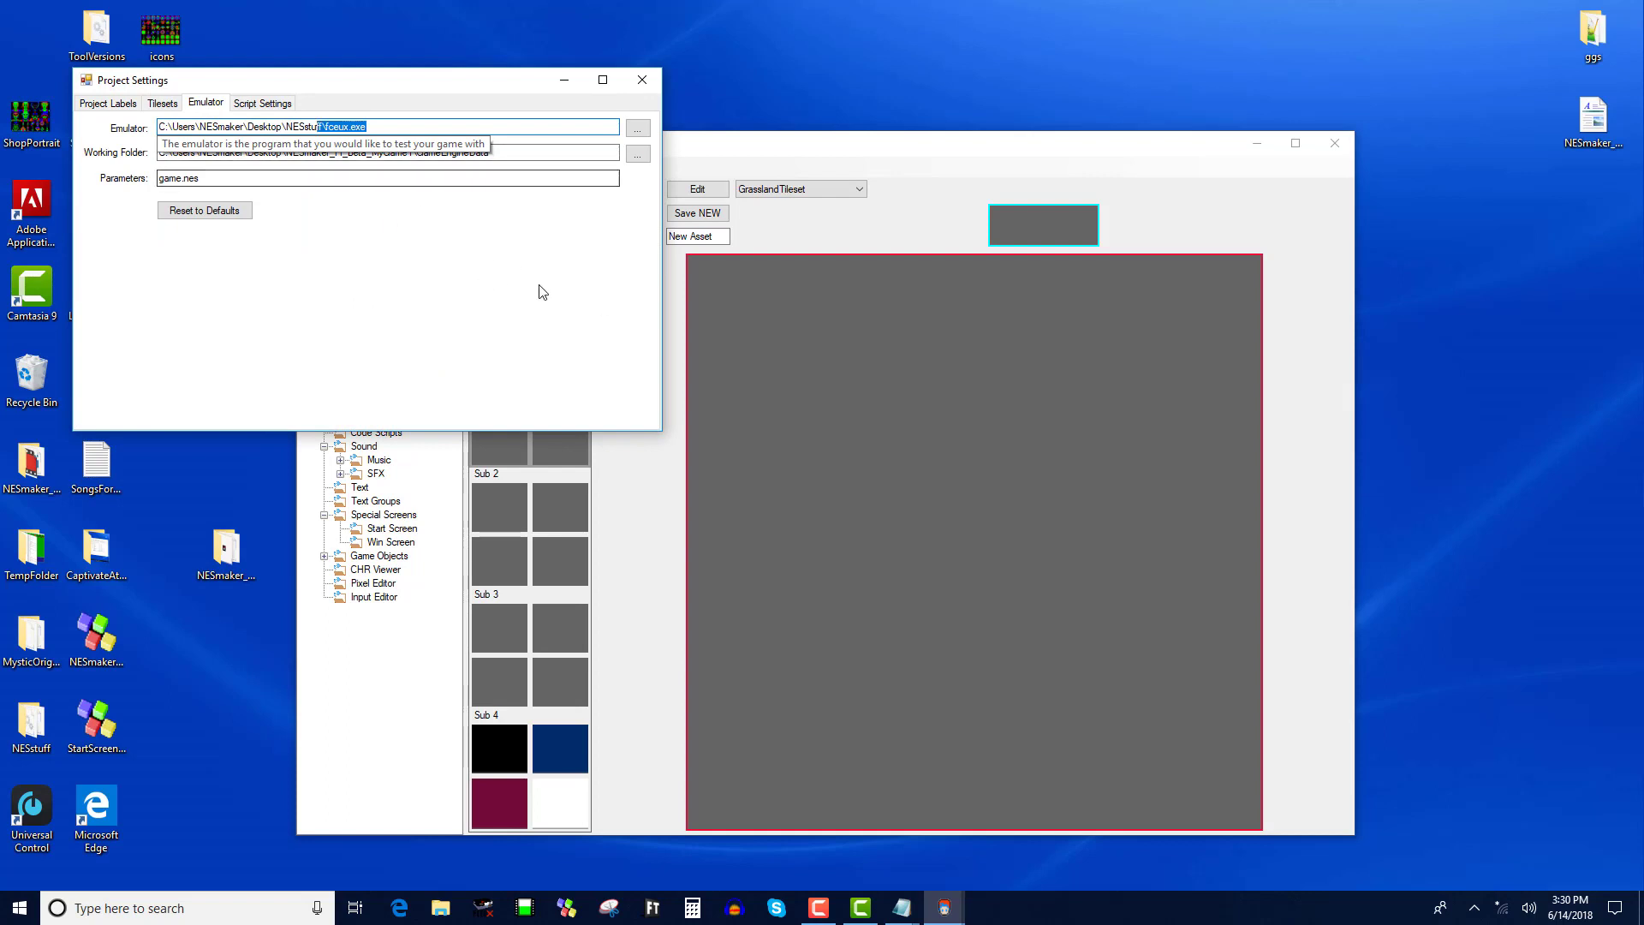
pyautogui.click(545, 152)
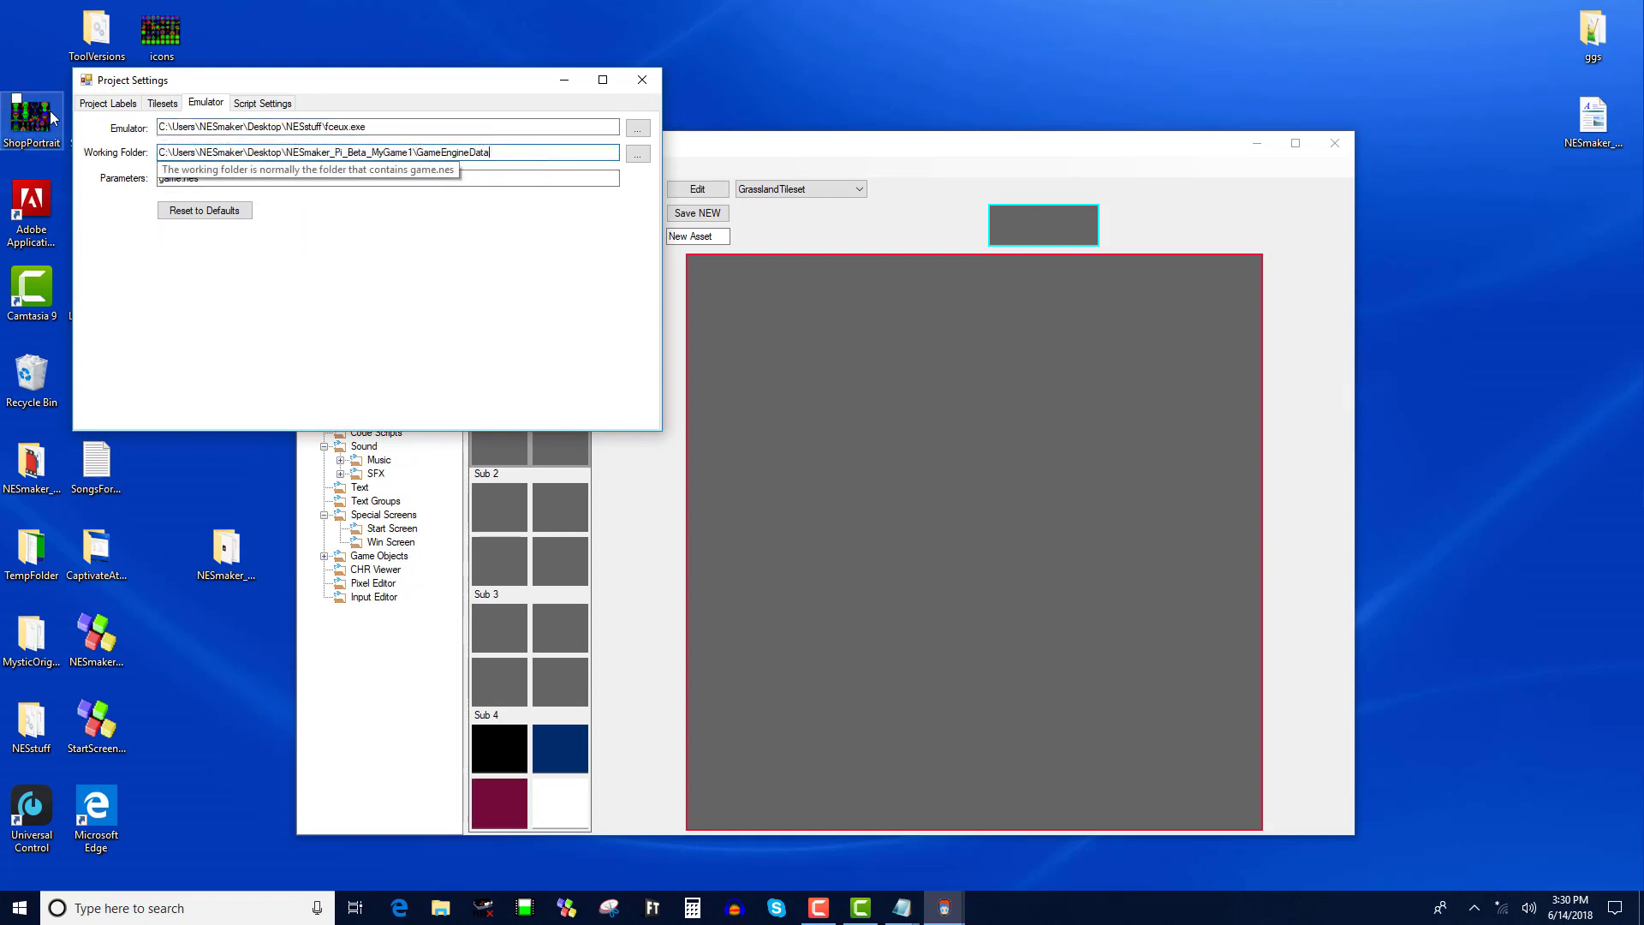